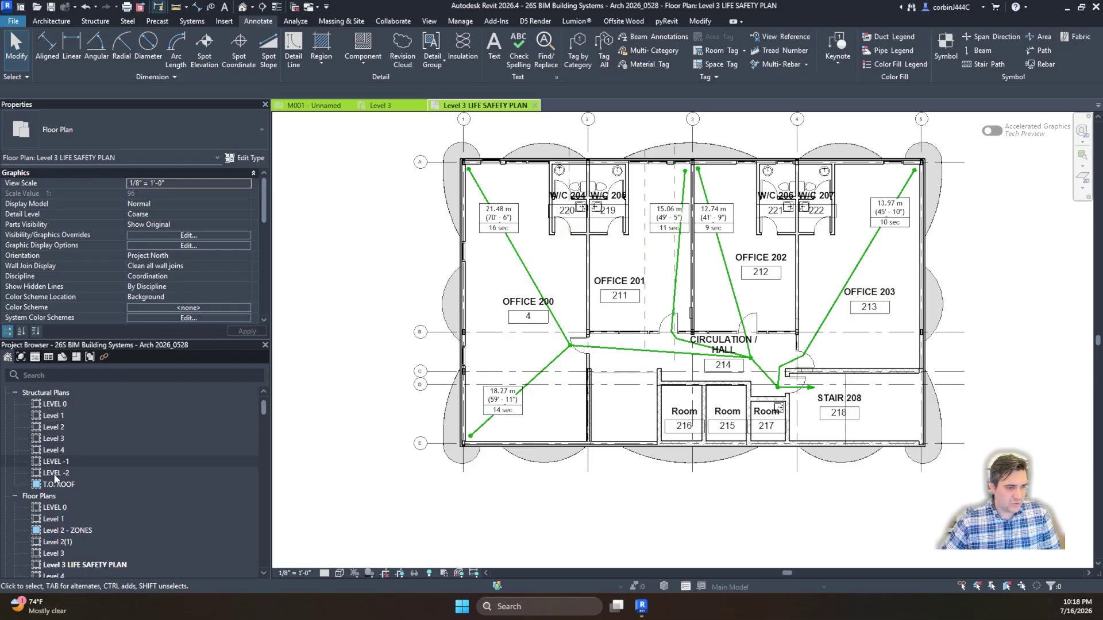
Step: Open the Level 3 ceiling plan from the project's Ceiling Plans
{"action": "scroll", "coordinate": [69, 475], "scroll_direction": "down", "scroll_amount": 2}
{"action": "scroll", "coordinate": [56, 476], "scroll_direction": "down", "scroll_amount": 4}
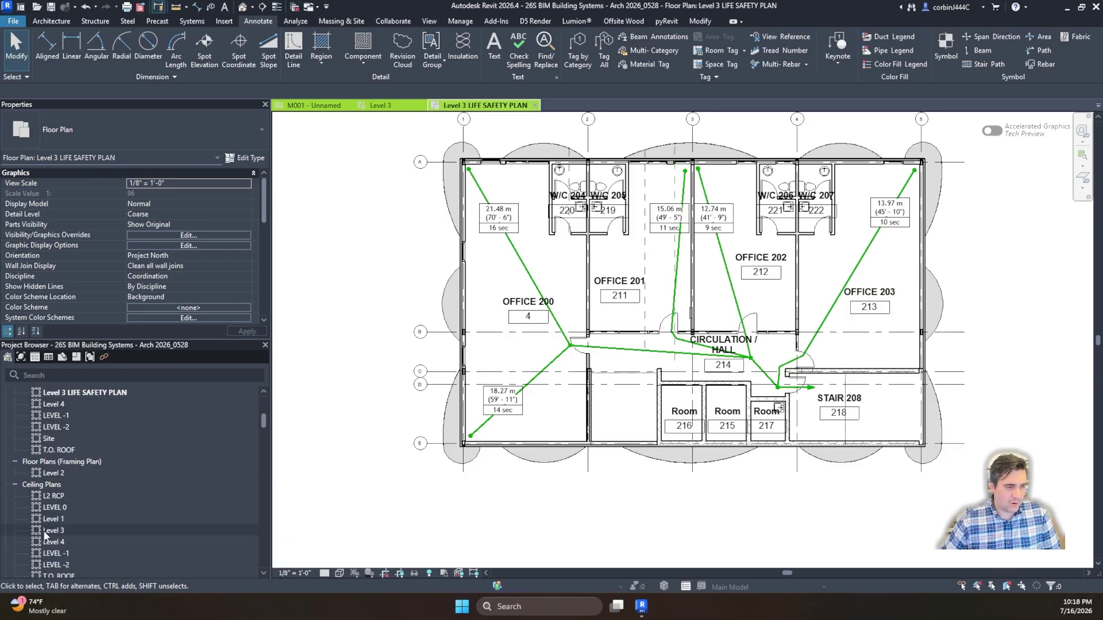
{"action": "double_click", "coordinate": [55, 533]}
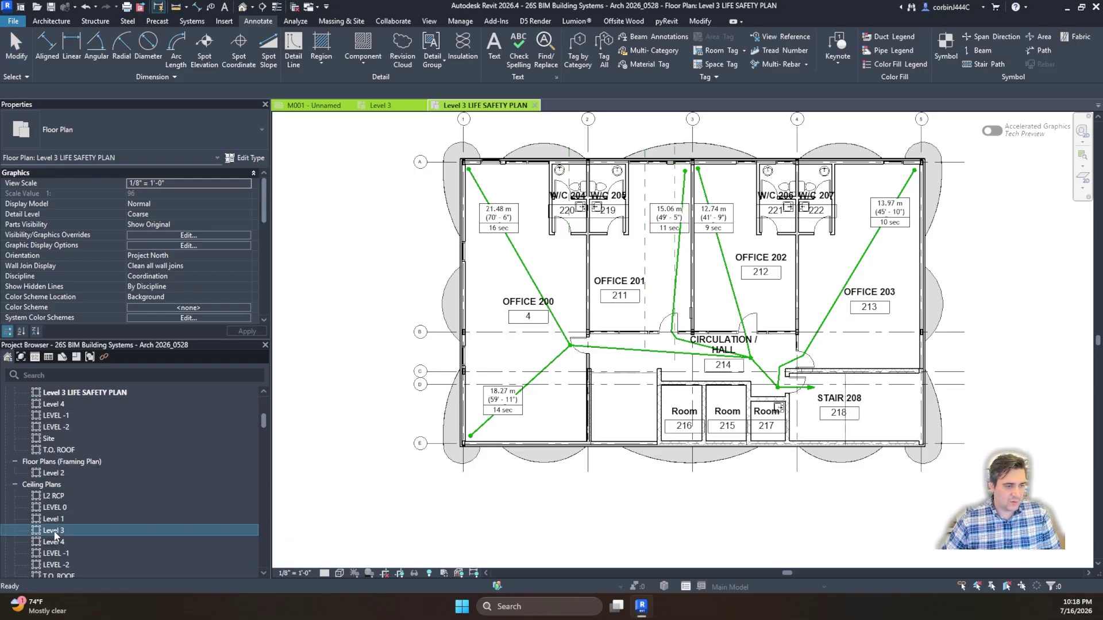
{"action": "scroll", "coordinate": [357, 376], "scroll_direction": "down", "scroll_amount": 2}
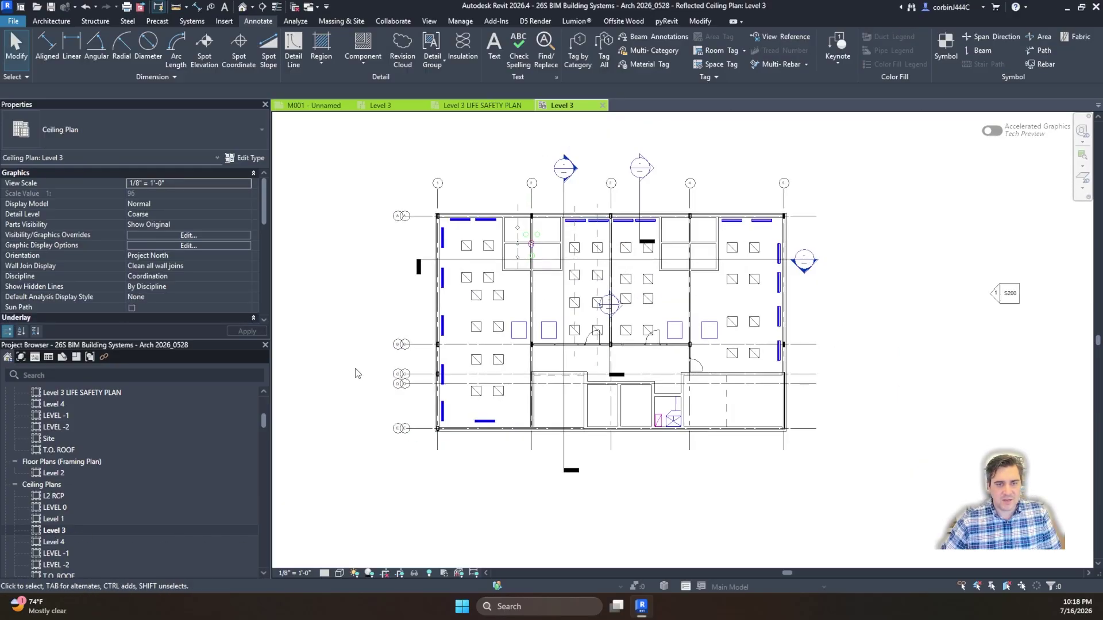
{"action": "scroll", "coordinate": [426, 234], "scroll_direction": "up", "scroll_amount": 2}
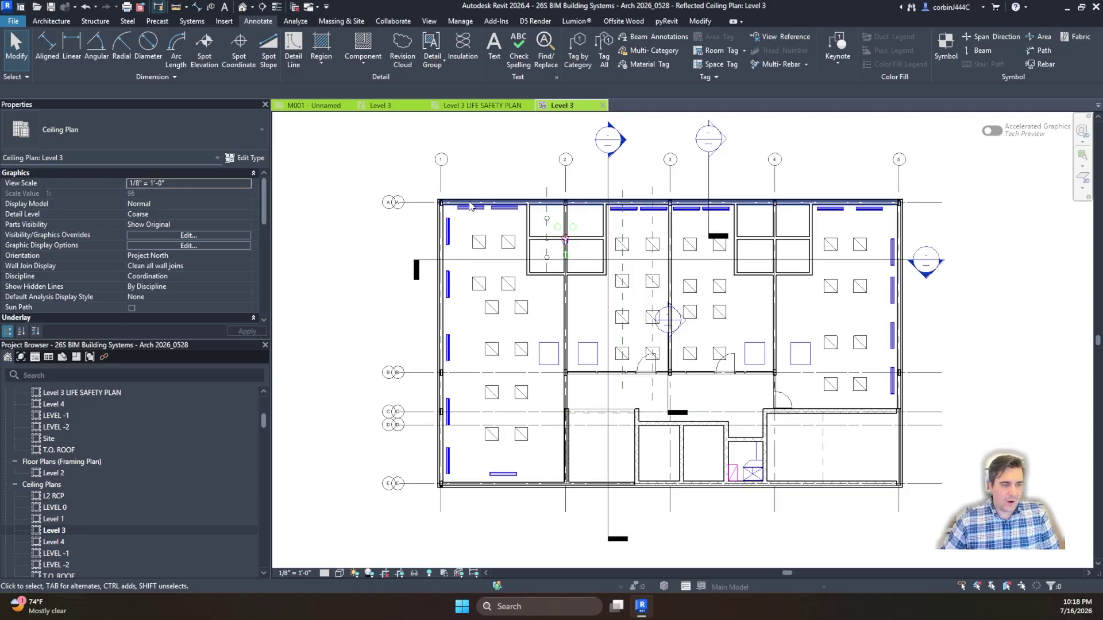
Step: Duplicate the Level 3 ceiling plan with detailing
{"action": "right_click", "coordinate": [63, 530]}
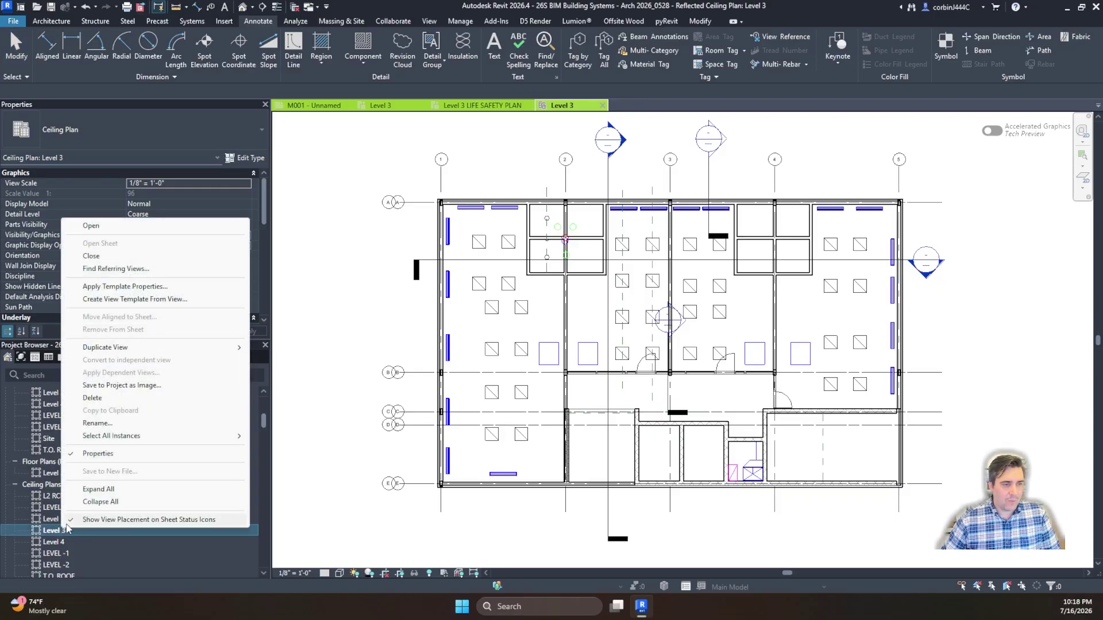
{"action": "mouse_move", "coordinate": [147, 347]}
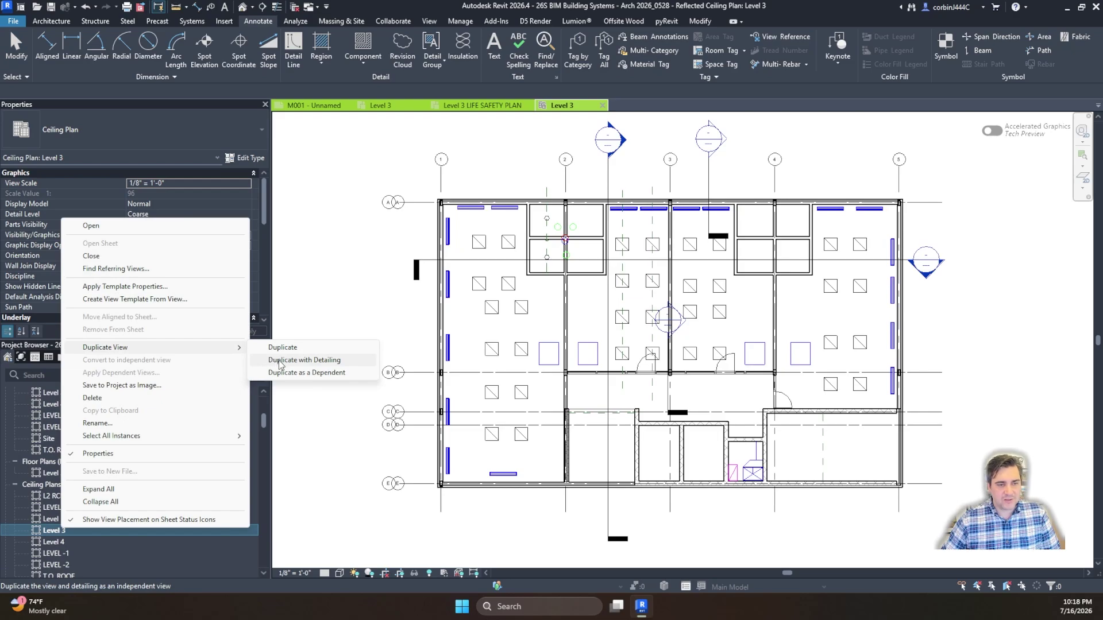
{"action": "left_click", "coordinate": [275, 360]}
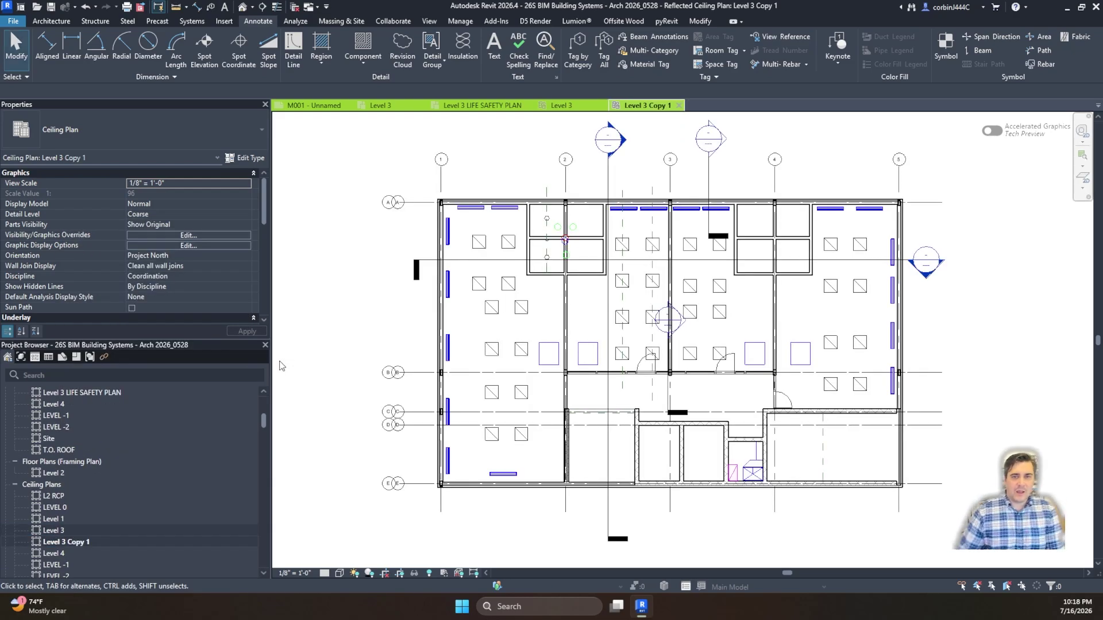
Step: Rename the duplicated ceiling plan to "Level 3 LIFE SAFETY RCP"
{"action": "right_click", "coordinate": [65, 541]}
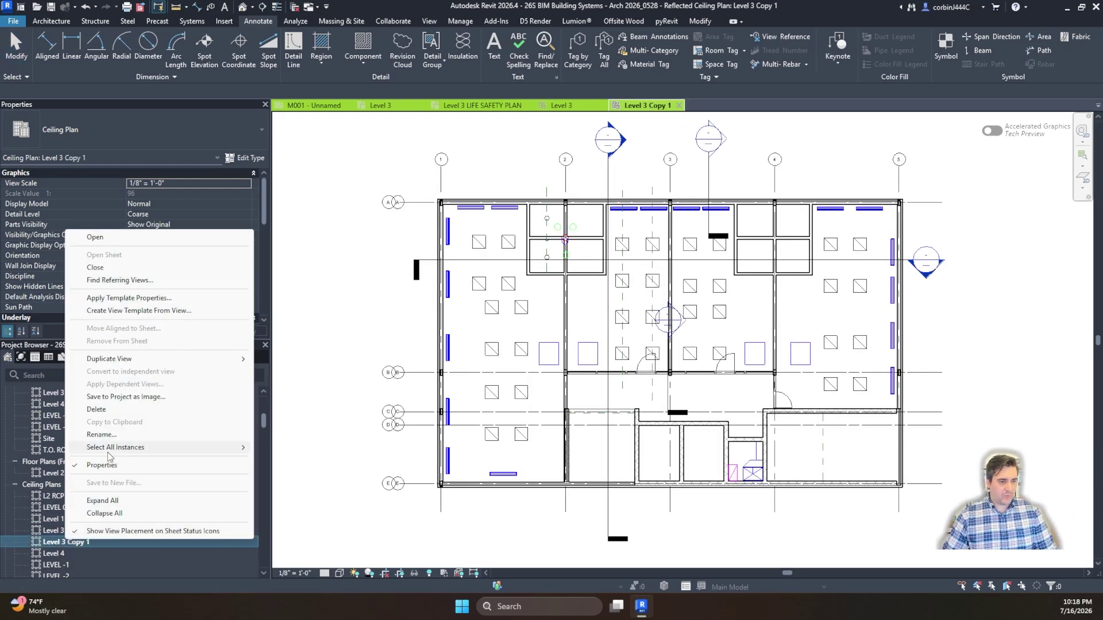
{"action": "left_click", "coordinate": [128, 435]}
{"action": "key", "text": "End"}
{"action": "key", "text": "BackSpace"}
{"action": "key", "text": "BackSpace"}
{"action": "key", "text": "BackSpace"}
{"action": "key", "text": "BackSpace"}
{"action": "key", "text": "BackSpace"}
{"action": "key", "text": "BackSpace"}
{"action": "key", "text": "BackSpace"}
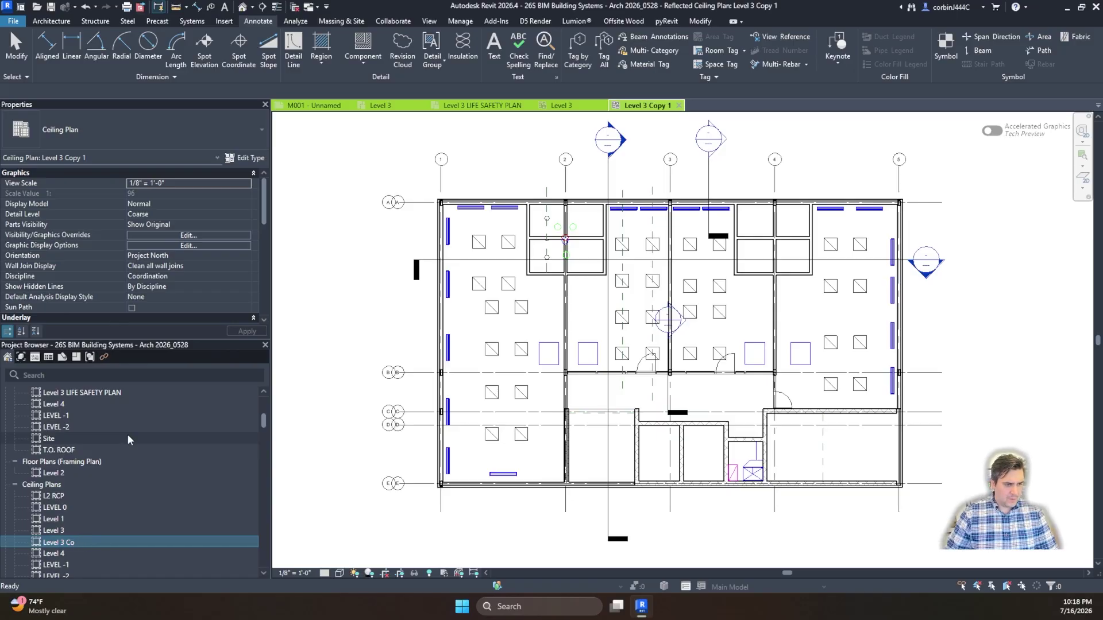
{"action": "type", "text": "LIFE"}
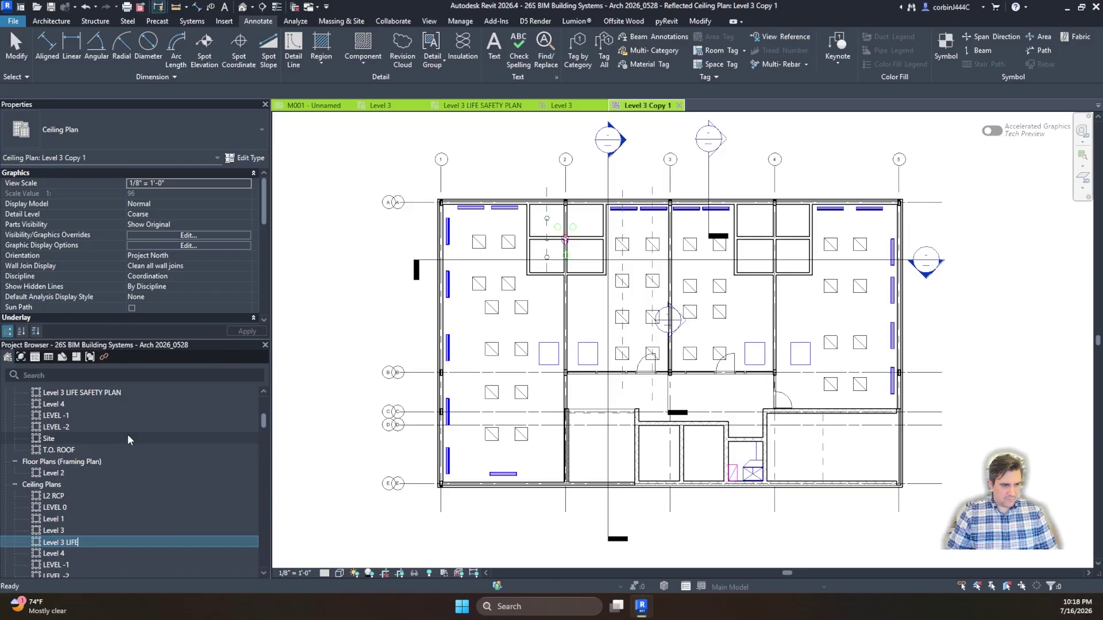
{"action": "type", "text": "SAFETY RCP"}
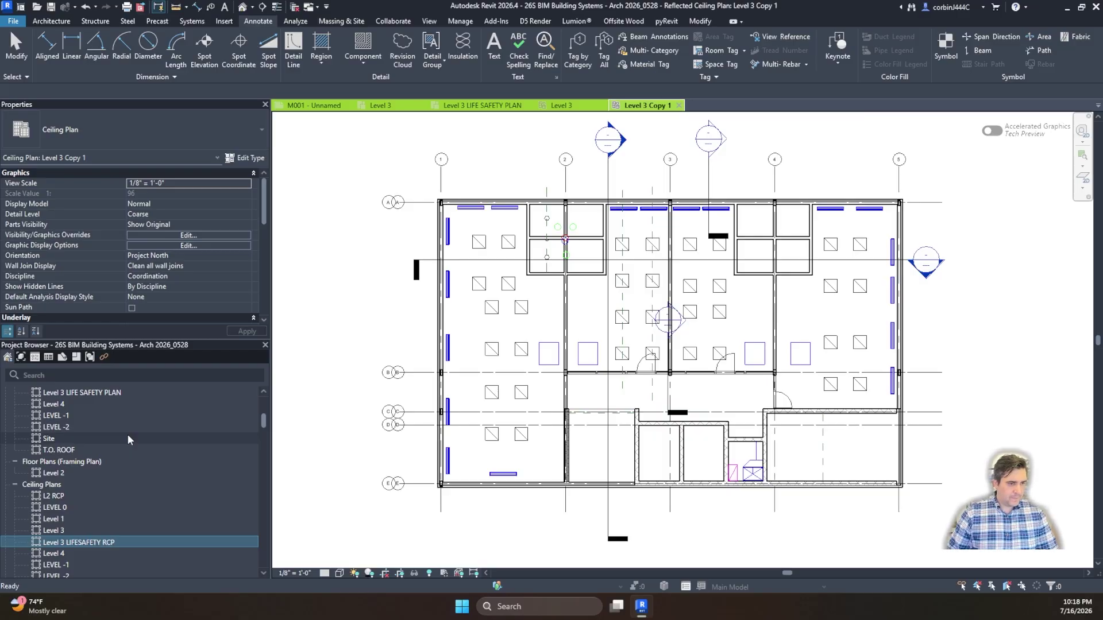
{"action": "key", "text": "Left"}
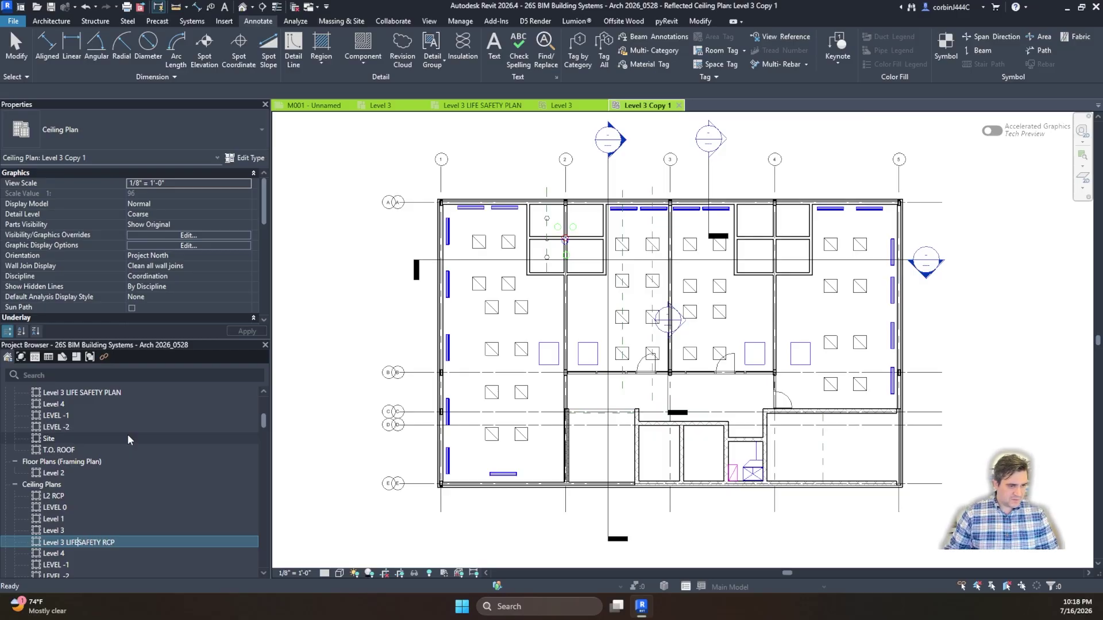
{"action": "key", "text": "Return"}
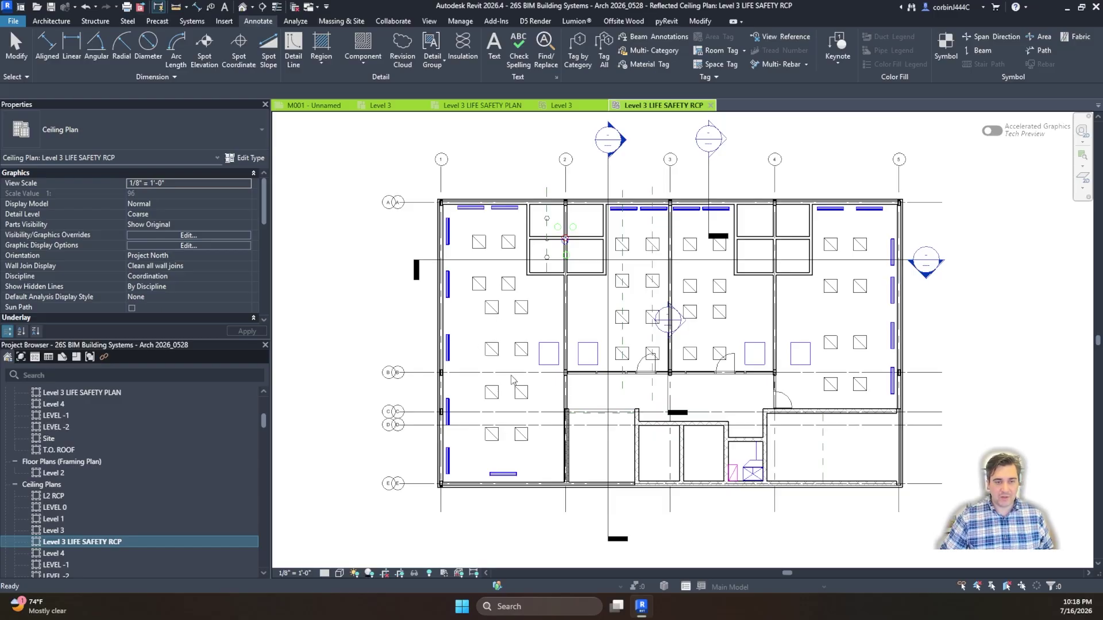
Step: Hide the four section markers crossing the building in the Level 3 LIFE SAFETY RCP view
{"action": "scroll", "coordinate": [620, 421], "scroll_direction": "up", "scroll_amount": 2}
{"action": "scroll", "coordinate": [550, 426], "scroll_direction": "down", "scroll_amount": 3}
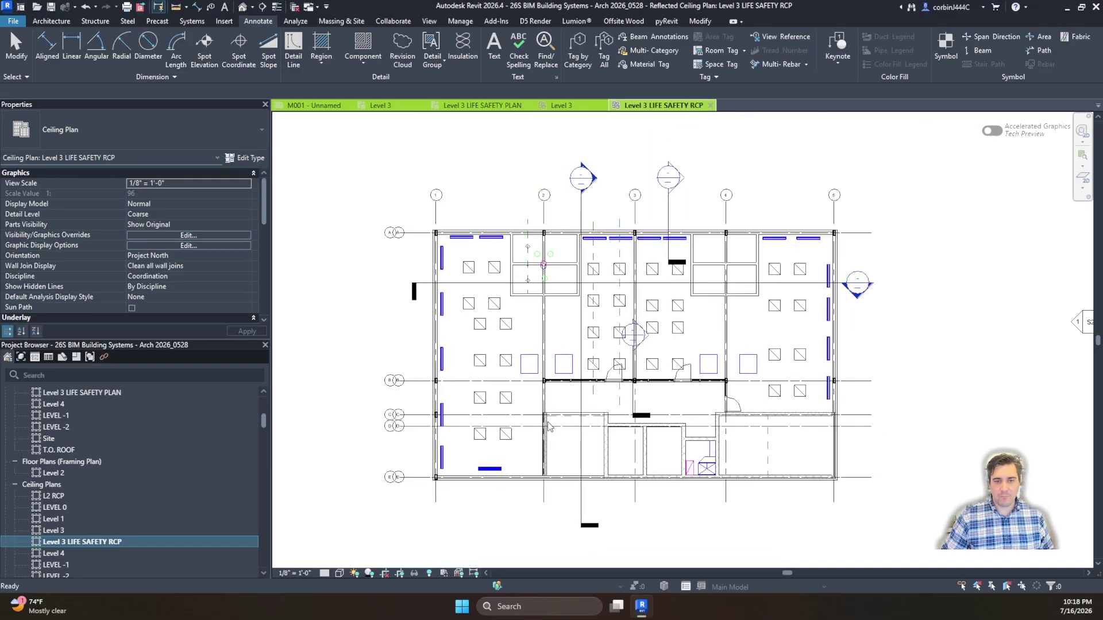
{"action": "scroll", "coordinate": [512, 243], "scroll_direction": "up", "scroll_amount": 3}
{"action": "scroll", "coordinate": [538, 234], "scroll_direction": "down", "scroll_amount": 3}
{"action": "scroll", "coordinate": [532, 276], "scroll_direction": "up", "scroll_amount": 1}
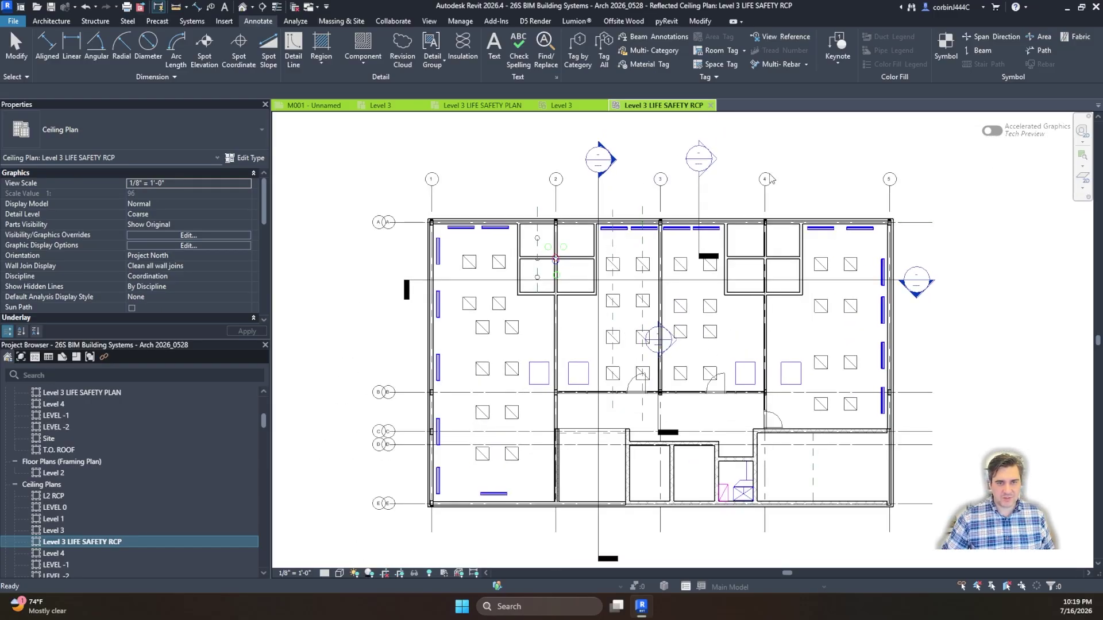
{"action": "left_click", "coordinate": [697, 184]}
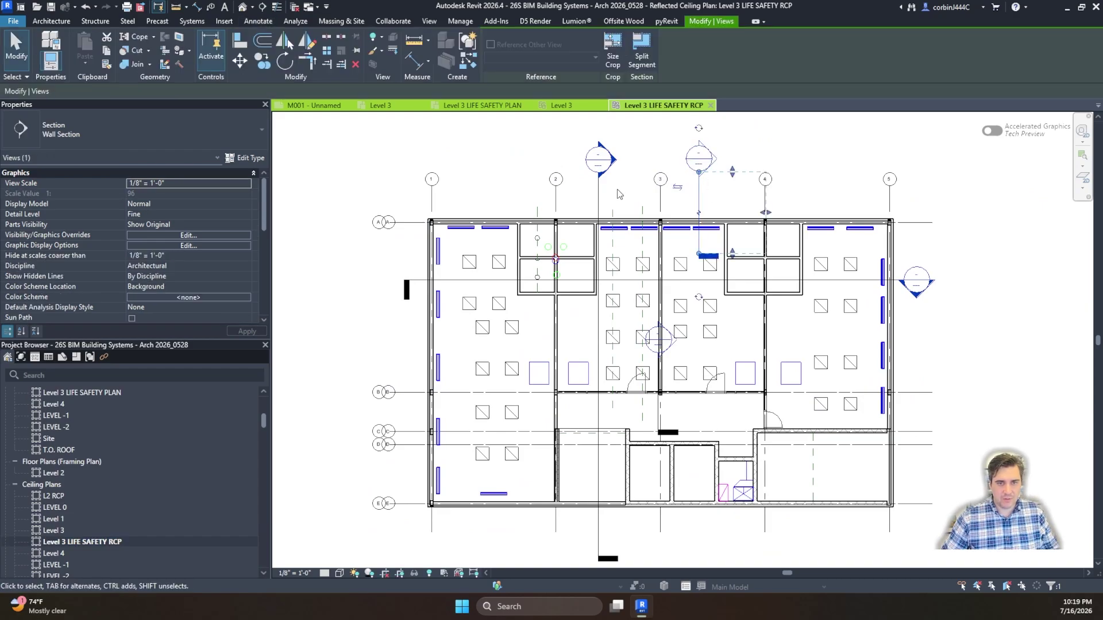
{"action": "left_click", "coordinate": [563, 180], "text": "ctrl"}
{"action": "left_click", "coordinate": [619, 192]}
{"action": "left_click", "coordinate": [586, 168]}
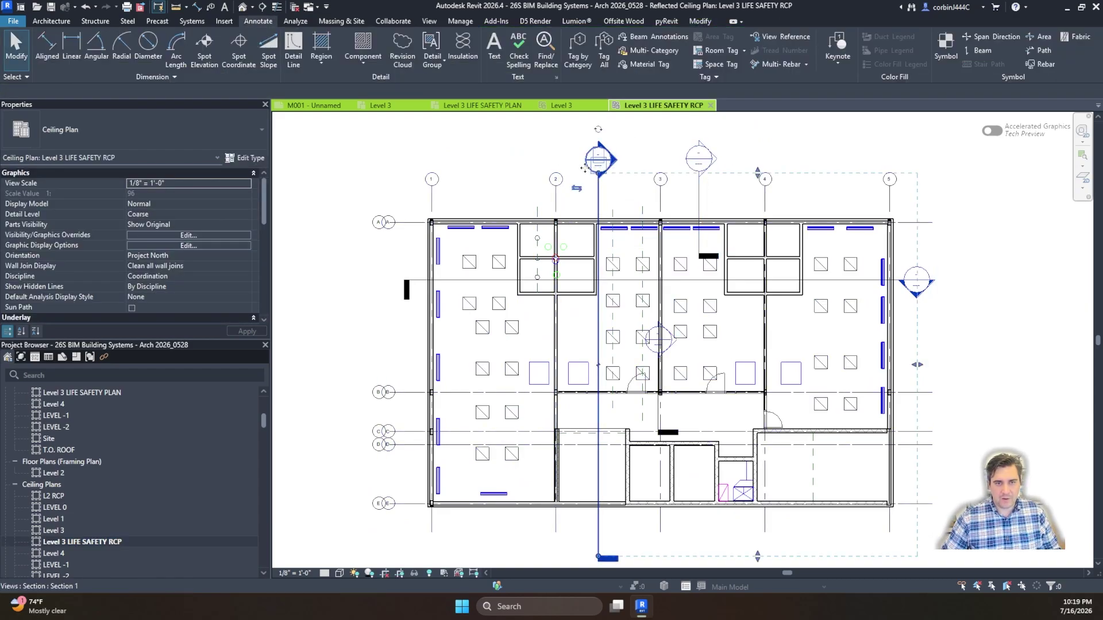
{"action": "left_click_drag", "start_coordinate": [717, 187], "coordinate": [664, 159], "text": "ctrl"}
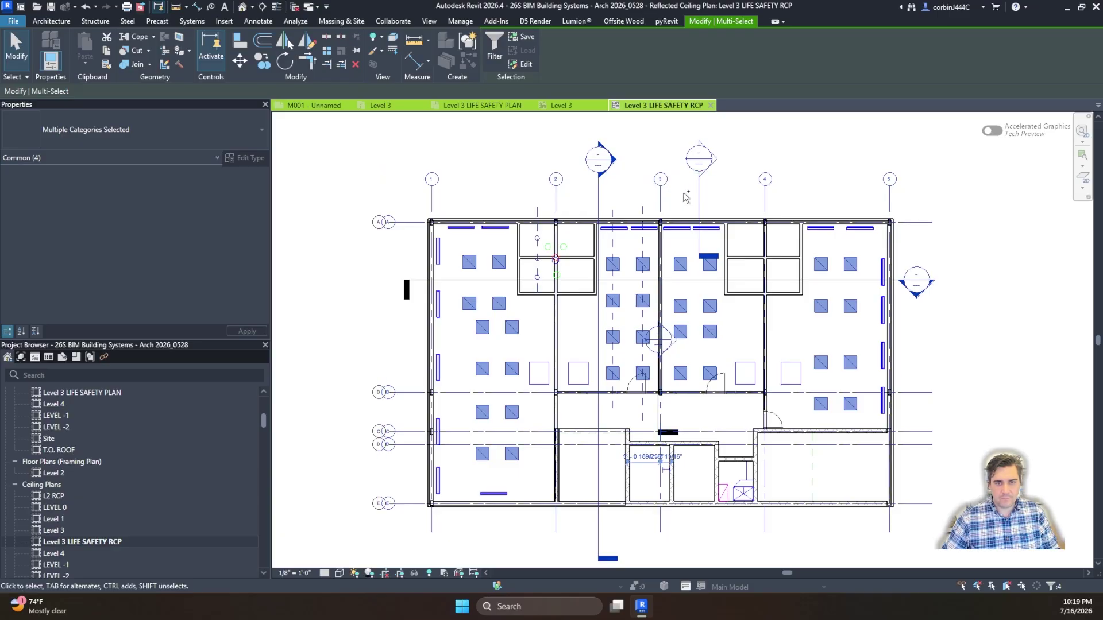
{"action": "left_click_drag", "start_coordinate": [673, 188], "coordinate": [650, 170], "text": "shift"}
{"action": "left_click", "coordinate": [835, 279], "text": "ctrl"}
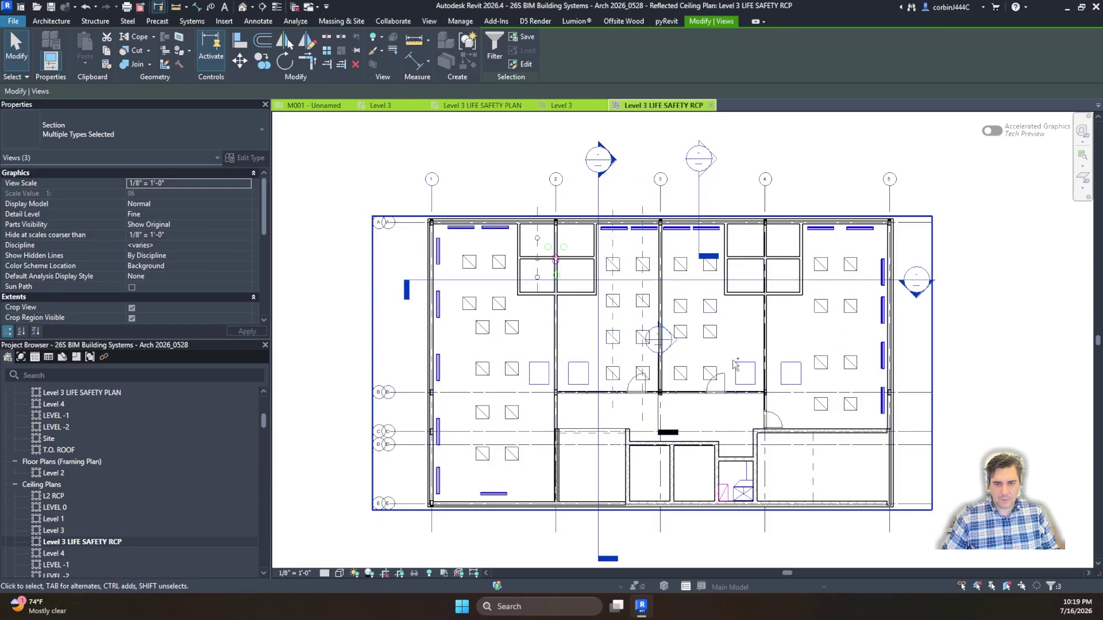
{"action": "scroll", "coordinate": [663, 424], "scroll_direction": "up", "scroll_amount": 3}
{"action": "left_click", "coordinate": [670, 439], "text": "ctrl"}
{"action": "right_click", "coordinate": [658, 415]}
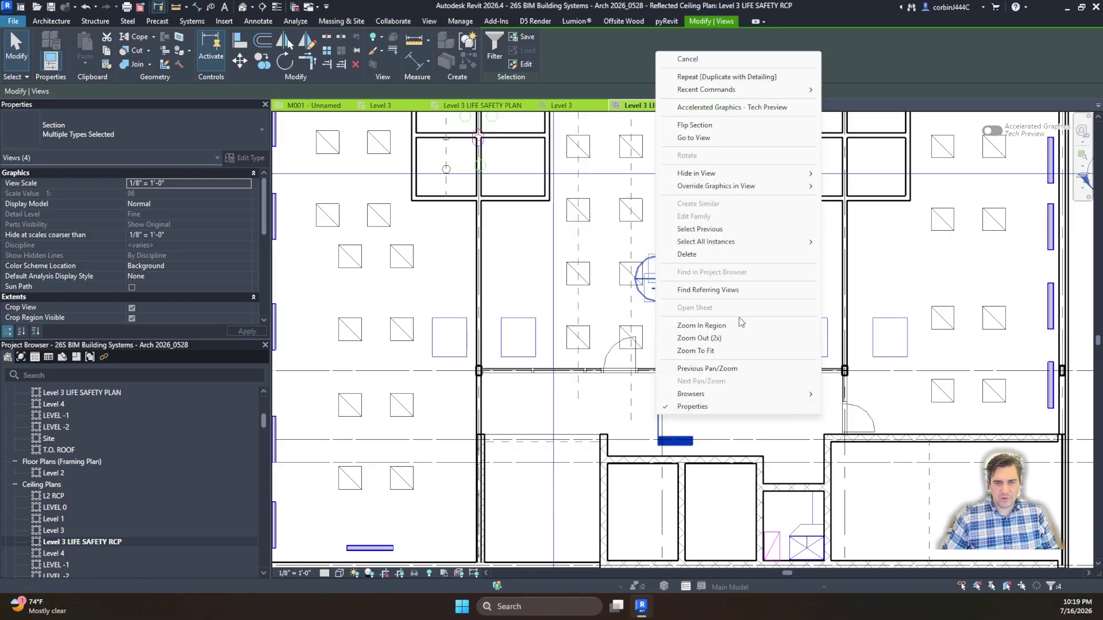
{"action": "mouse_move", "coordinate": [793, 173]}
{"action": "left_click", "coordinate": [860, 174]}
{"action": "scroll", "coordinate": [715, 309], "scroll_direction": "down", "scroll_amount": 5}
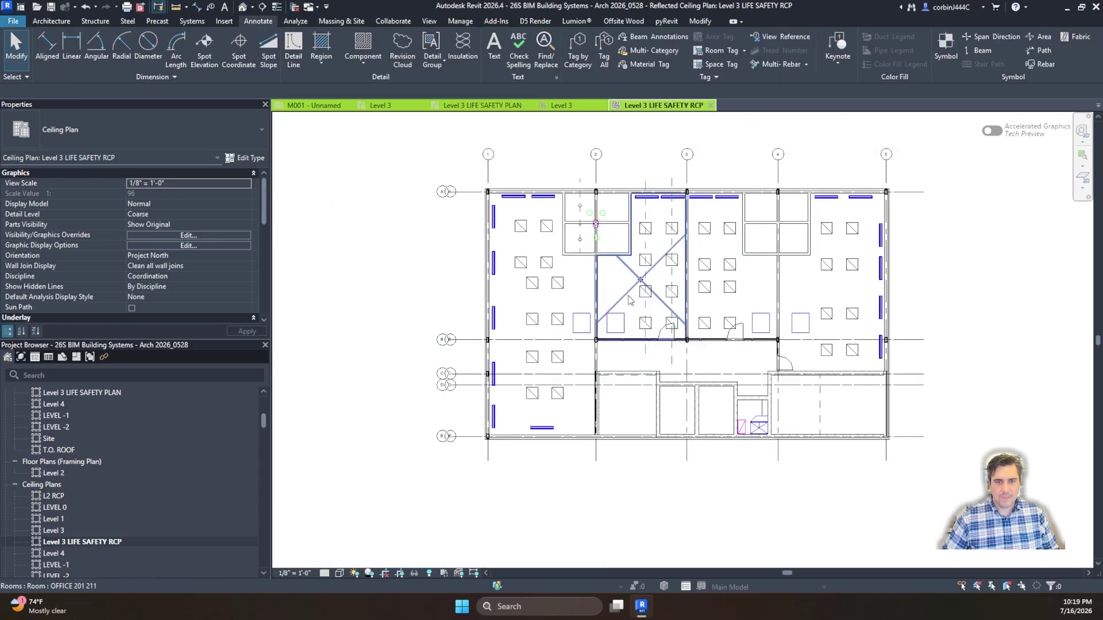
Step: Turn off the Flex Ducts and Flex Pipes model categories in the ceiling plan's Visibility/Graphic Overrides
{"action": "scroll", "coordinate": [673, 267], "scroll_direction": "up", "scroll_amount": 1}
{"action": "key", "text": "v"}
{"action": "key", "text": "v"}
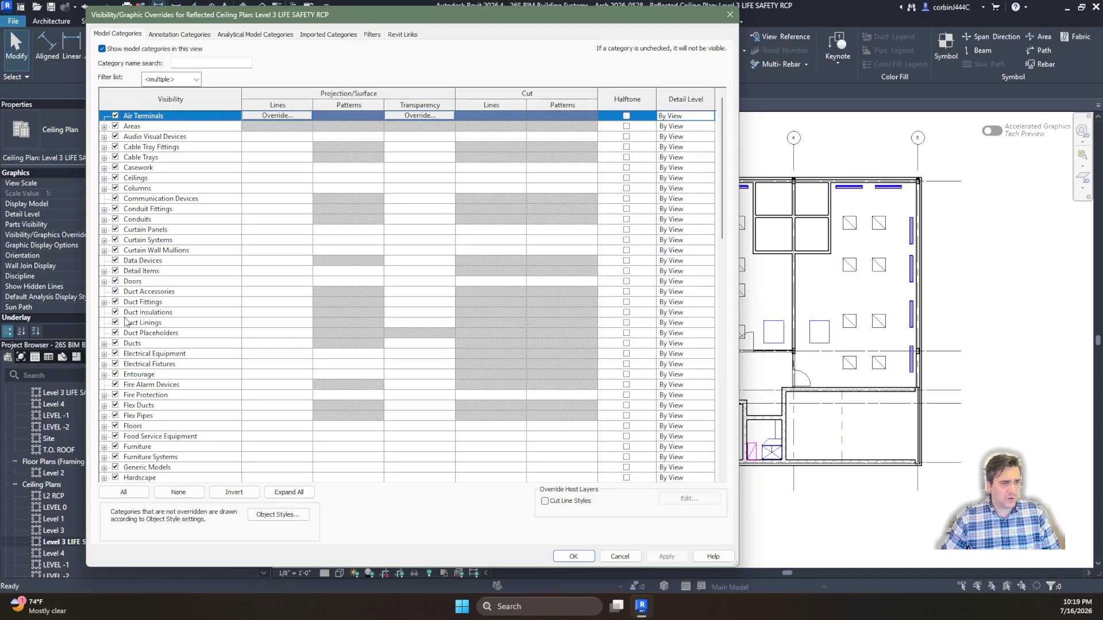
{"action": "left_click", "coordinate": [148, 405]}
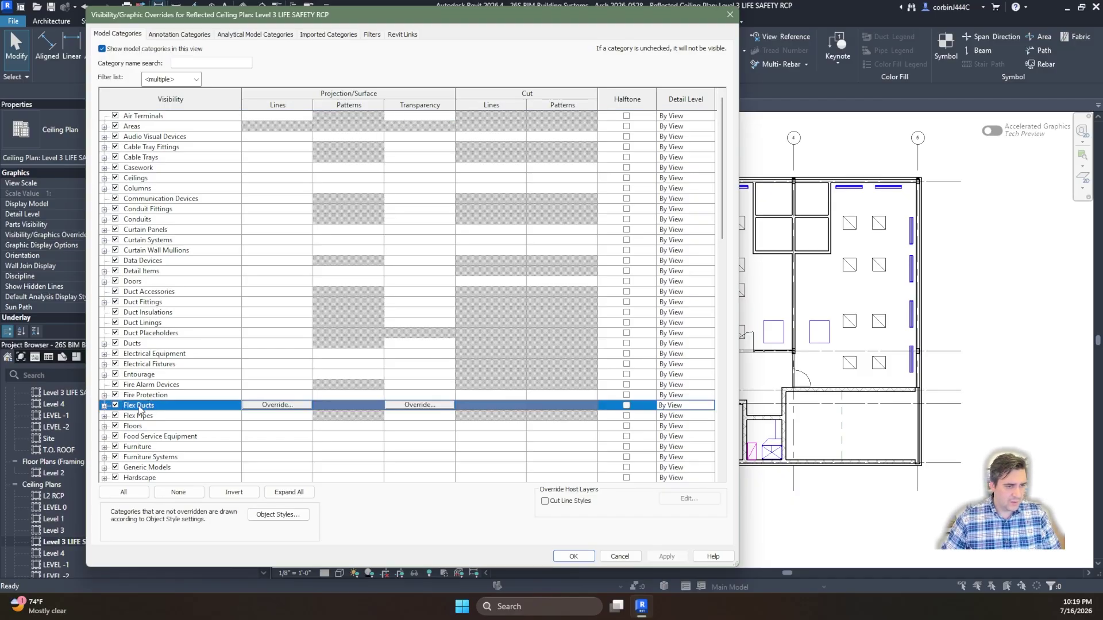
{"action": "left_click", "coordinate": [138, 416]}
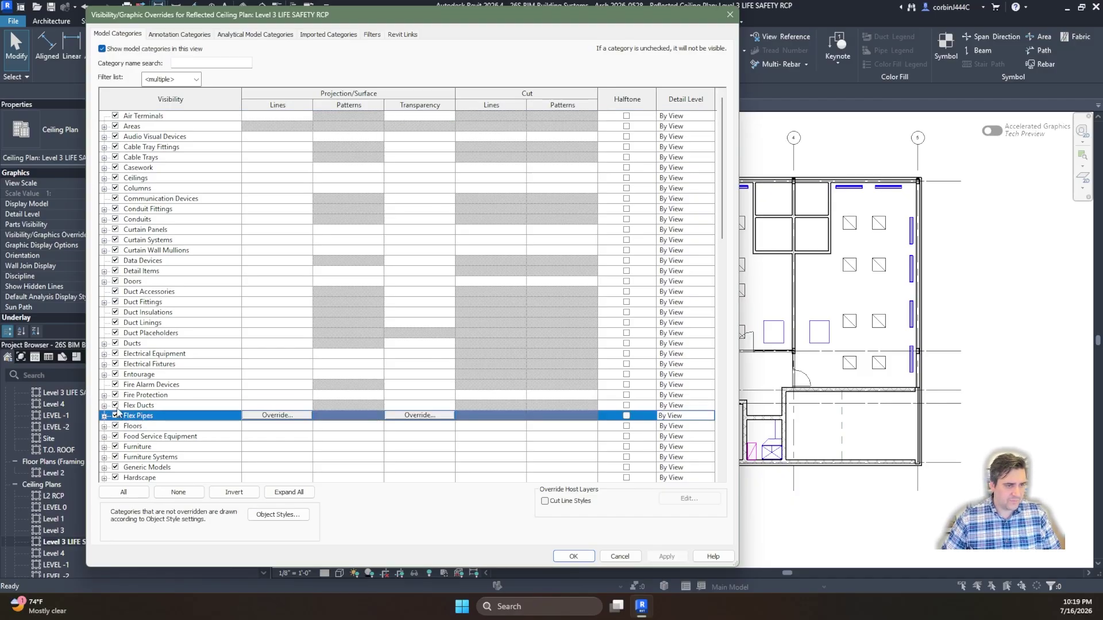
{"action": "left_click", "coordinate": [115, 405]}
{"action": "left_click", "coordinate": [117, 416]}
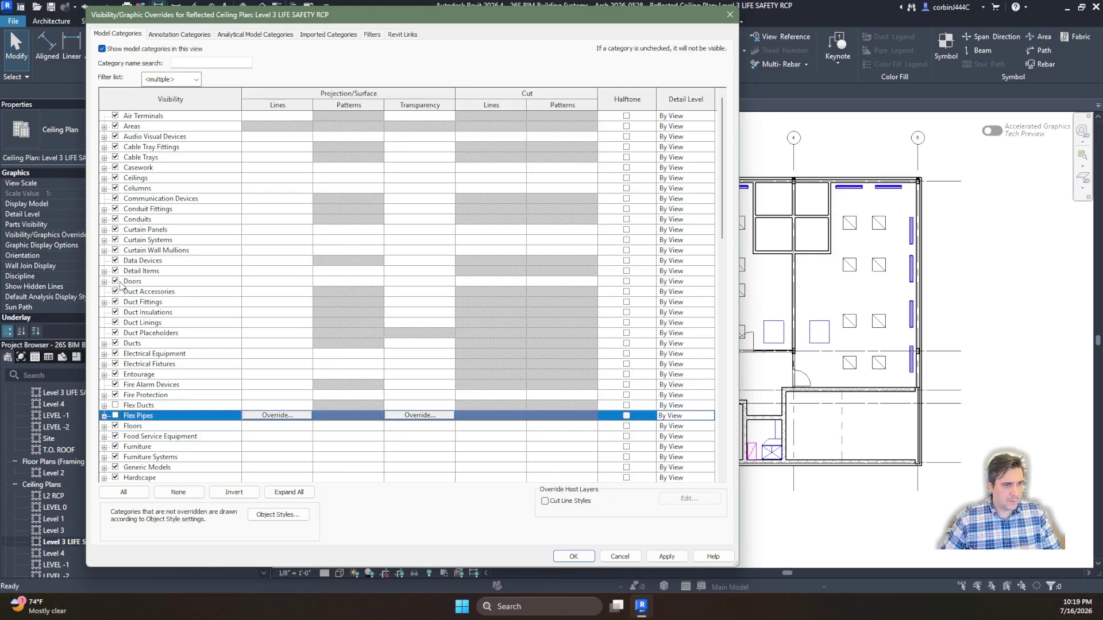
Step: Turn off Duct Insulations, Duct Linings, Duct Placeholders and Ducts, and apply the visibility overrides to the view
{"action": "left_click", "coordinate": [114, 316]}
{"action": "left_click", "coordinate": [115, 325]}
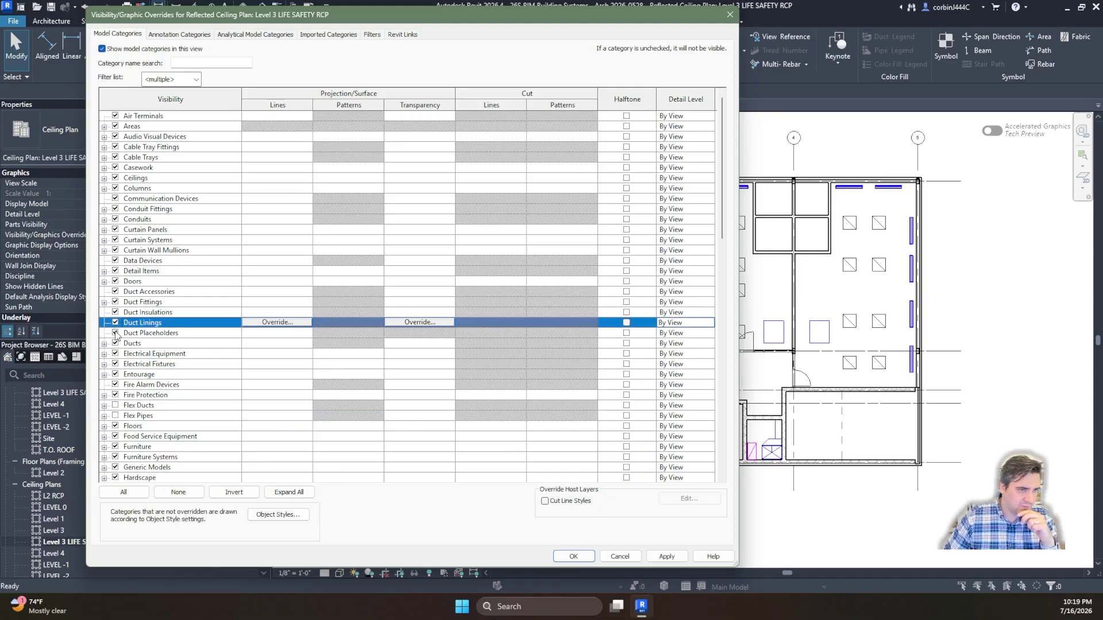
{"action": "left_click", "coordinate": [115, 332]}
{"action": "left_click", "coordinate": [115, 343]}
{"action": "left_click", "coordinate": [115, 322]}
{"action": "left_click", "coordinate": [115, 312]}
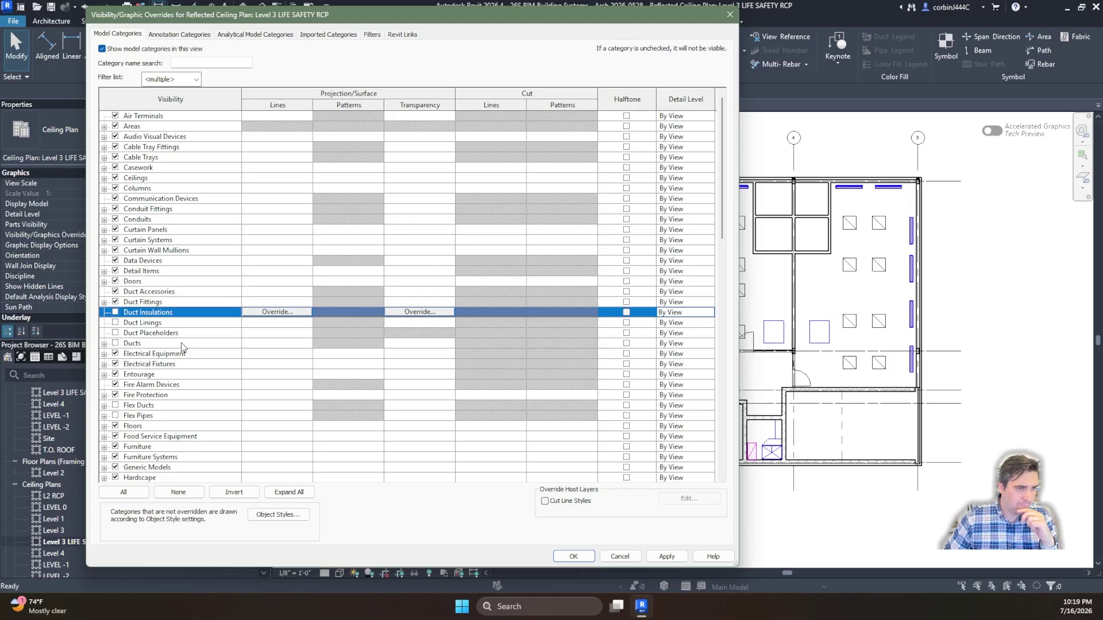
{"action": "left_click", "coordinate": [666, 556]}
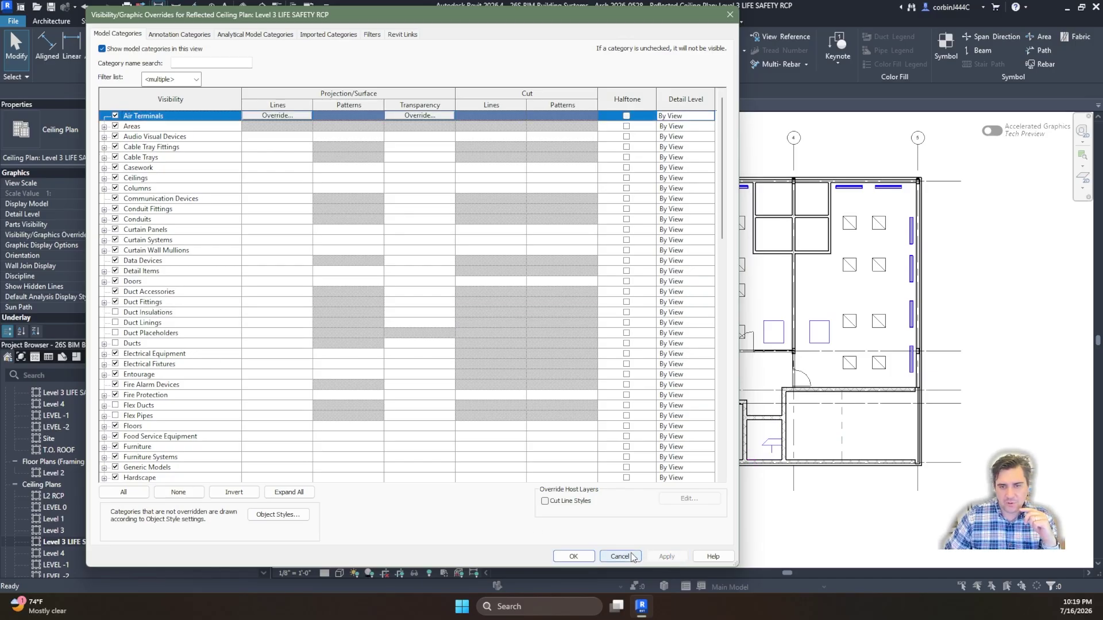
Step: Turn off the Air Terminals and Mechanical Equipment categories, apply the changes and close the visibility overrides
{"action": "left_click", "coordinate": [115, 116]}
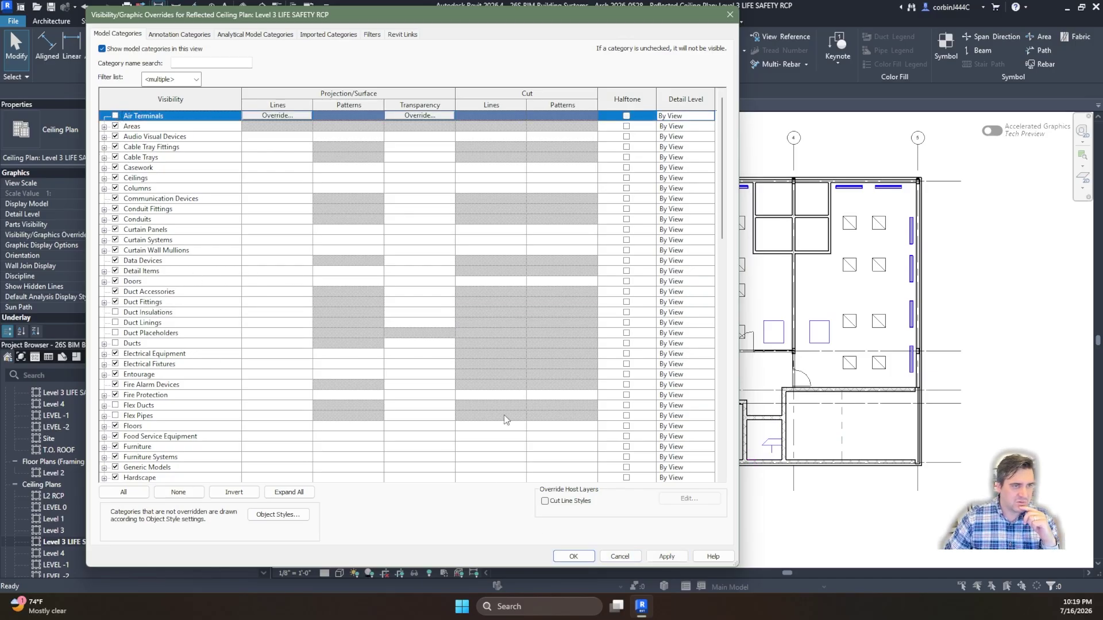
{"action": "left_click", "coordinate": [669, 555]}
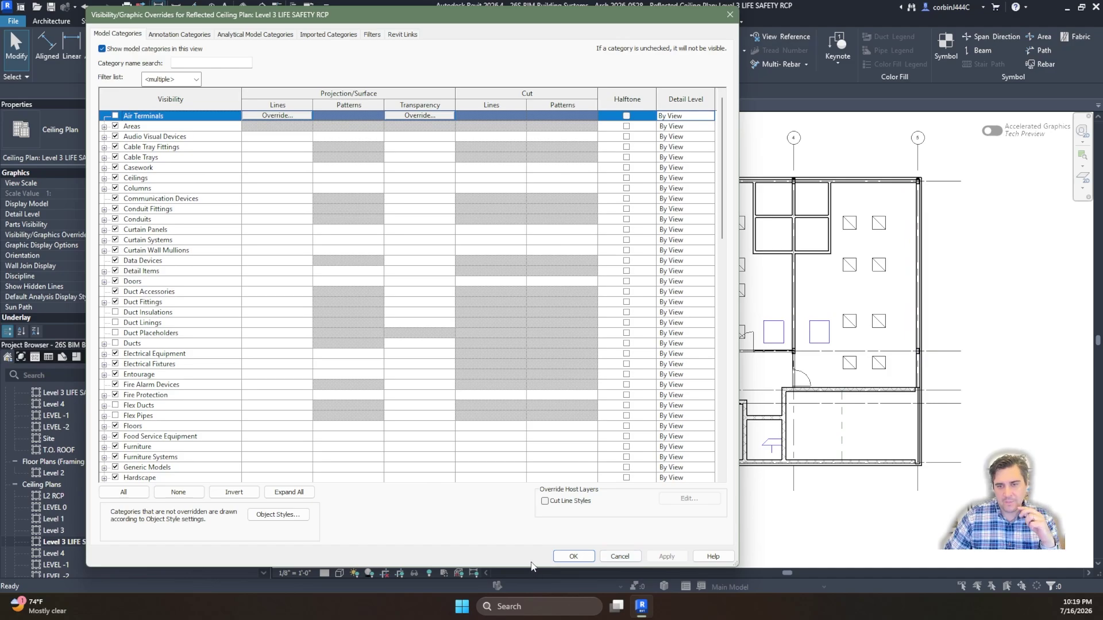
{"action": "left_click", "coordinate": [159, 384]}
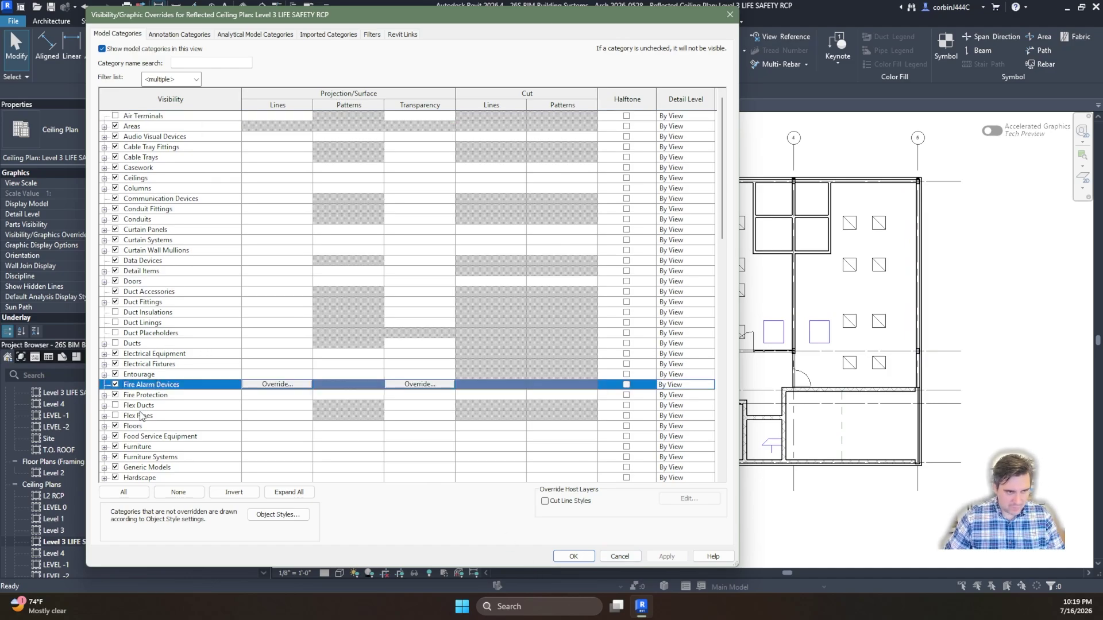
{"action": "key", "text": "m"}
{"action": "scroll", "coordinate": [125, 445], "scroll_direction": "down", "scroll_amount": 1}
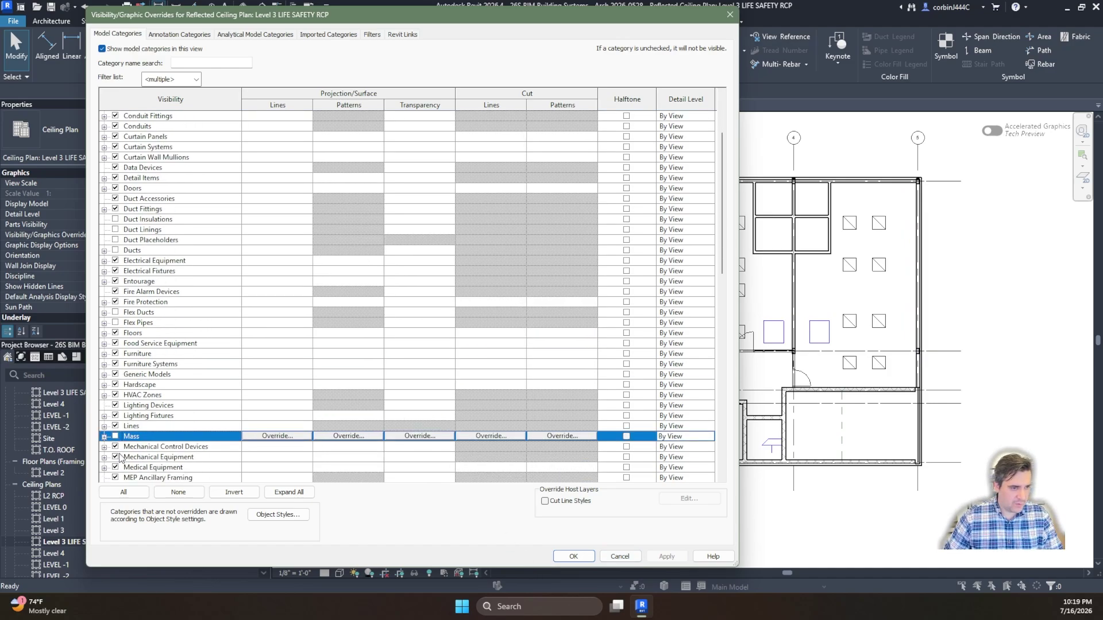
{"action": "left_click", "coordinate": [116, 457]}
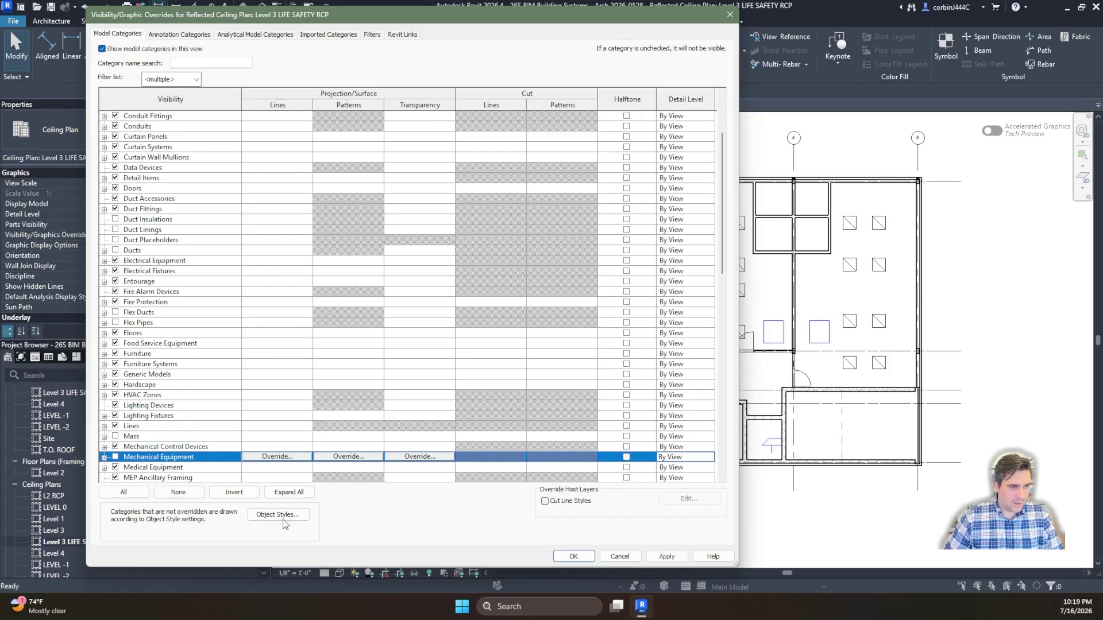
{"action": "left_click", "coordinate": [671, 559]}
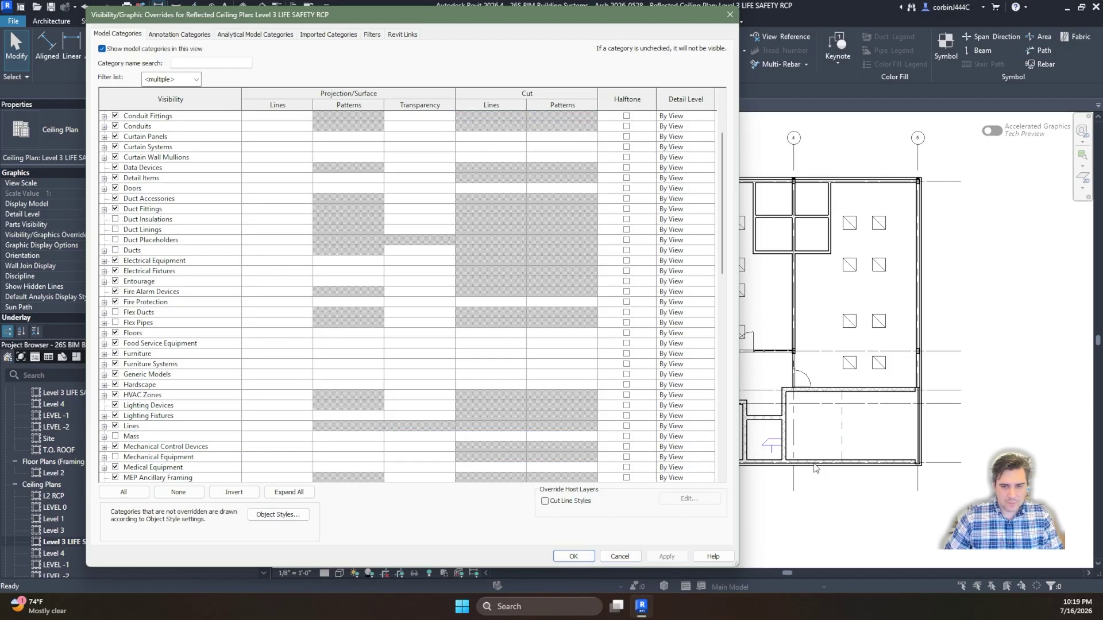
{"action": "left_click", "coordinate": [573, 556]}
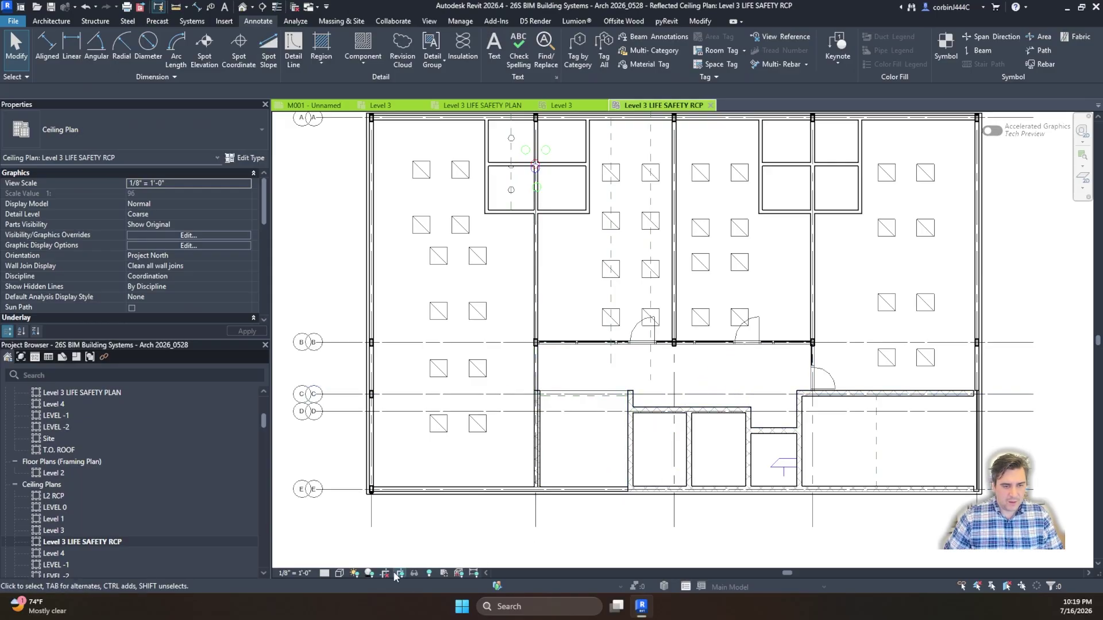
Step: Set the Level 3 LIFE SAFETY RCP view's detail level to Fine and inspect the elements around the restroom walls
{"action": "left_click", "coordinate": [325, 572]}
{"action": "left_click", "coordinate": [339, 563]}
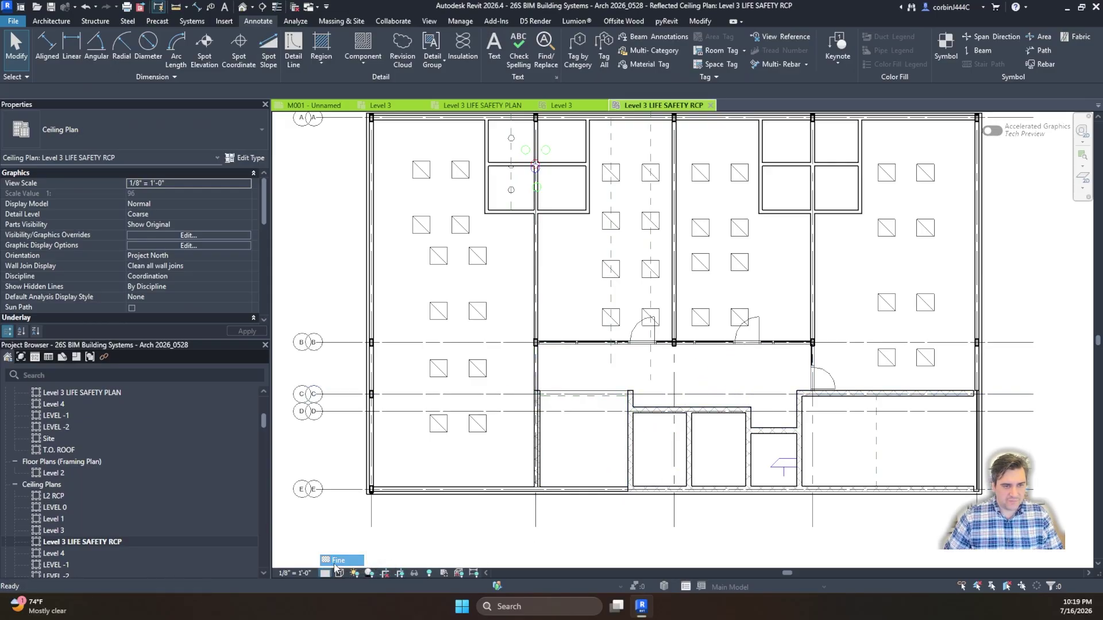
{"action": "scroll", "coordinate": [499, 430], "scroll_direction": "down", "scroll_amount": 2}
{"action": "scroll", "coordinate": [544, 327], "scroll_direction": "up", "scroll_amount": 5}
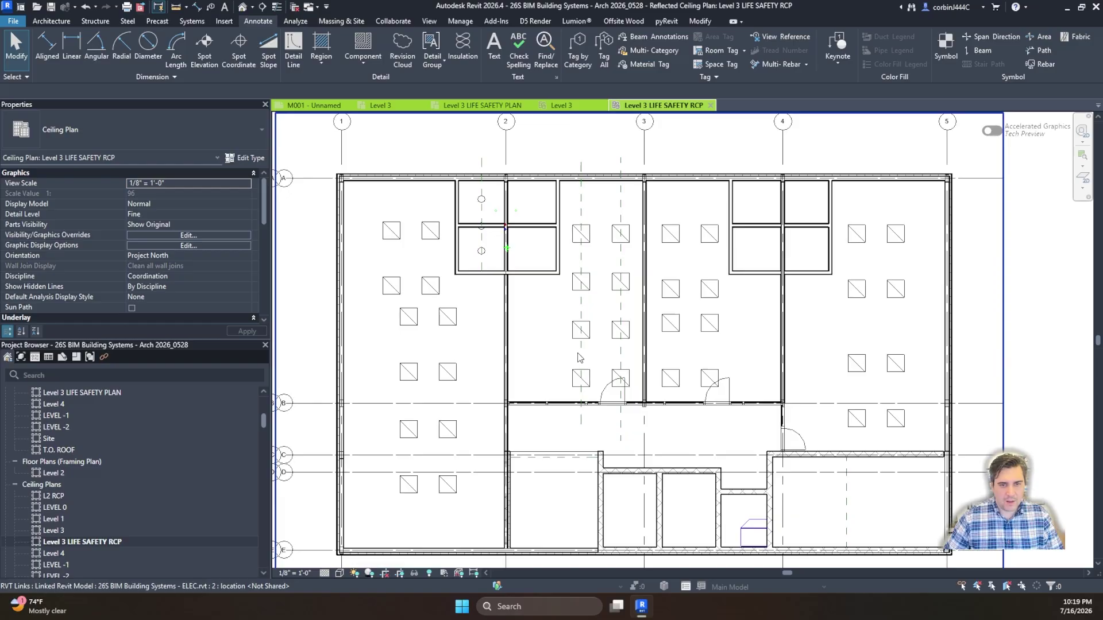
{"action": "scroll", "coordinate": [459, 230], "scroll_direction": "up", "scroll_amount": 3}
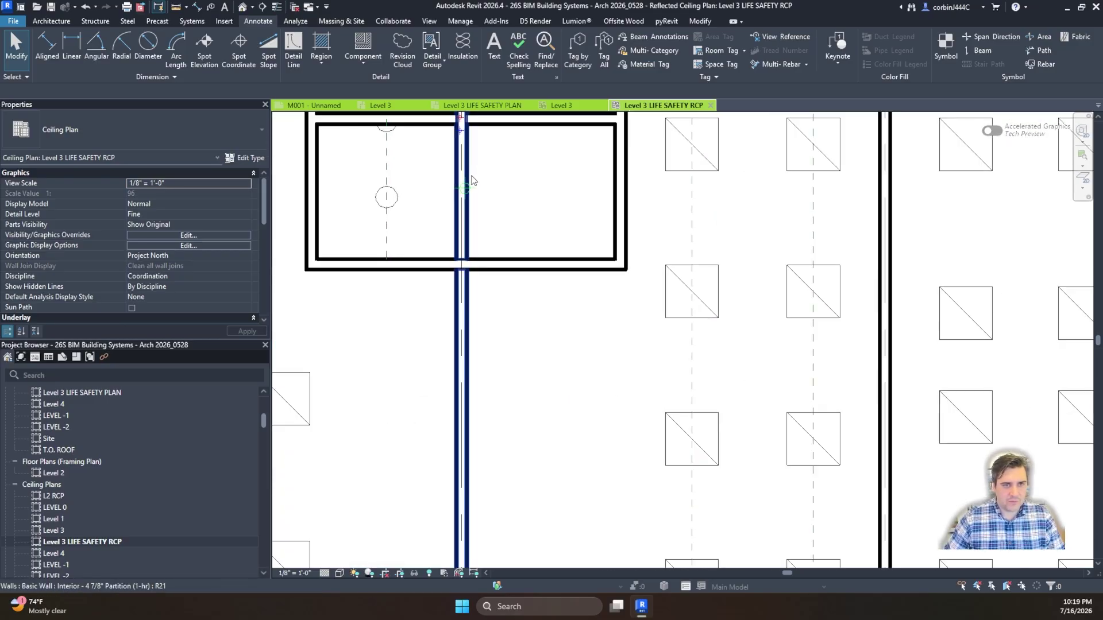
{"action": "scroll", "coordinate": [456, 231], "scroll_direction": "down", "scroll_amount": 2}
{"action": "scroll", "coordinate": [455, 232], "scroll_direction": "down", "scroll_amount": 3}
Step: Turn off Pipes, Pipe Placeholders, Pipe Insulations, Pipe Fittings and Pipe Accessories in the view's visibility overrides, and dismiss the save reminder
{"action": "key", "text": "v"}
{"action": "key", "text": "g"}
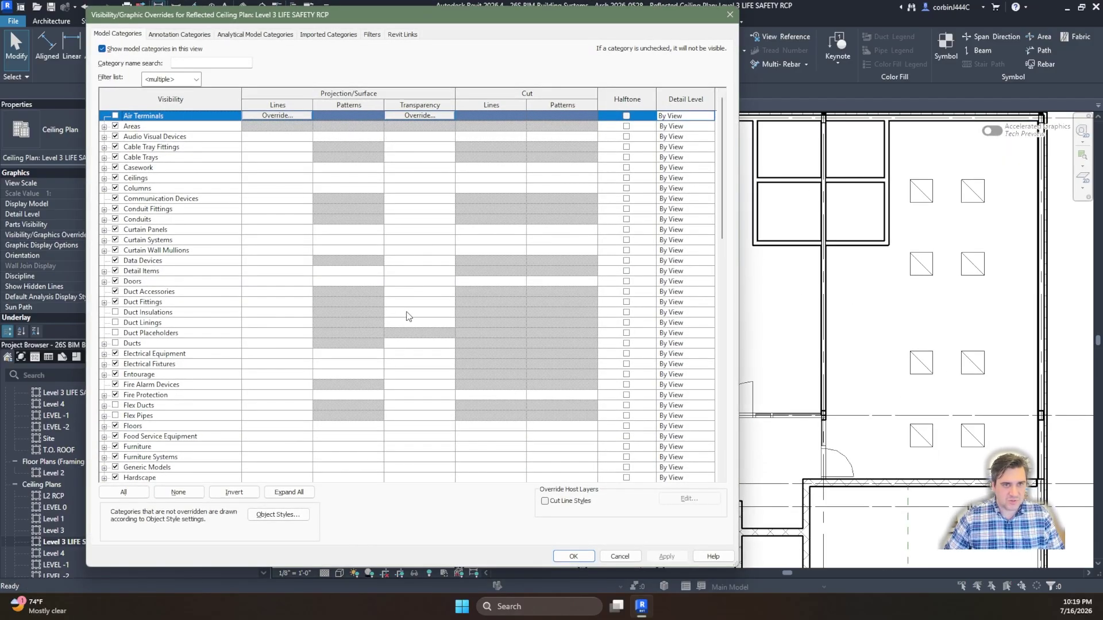
{"action": "left_click", "coordinate": [227, 293]}
{"action": "key", "text": "p"}
{"action": "scroll", "coordinate": [143, 412], "scroll_direction": "down", "scroll_amount": 2}
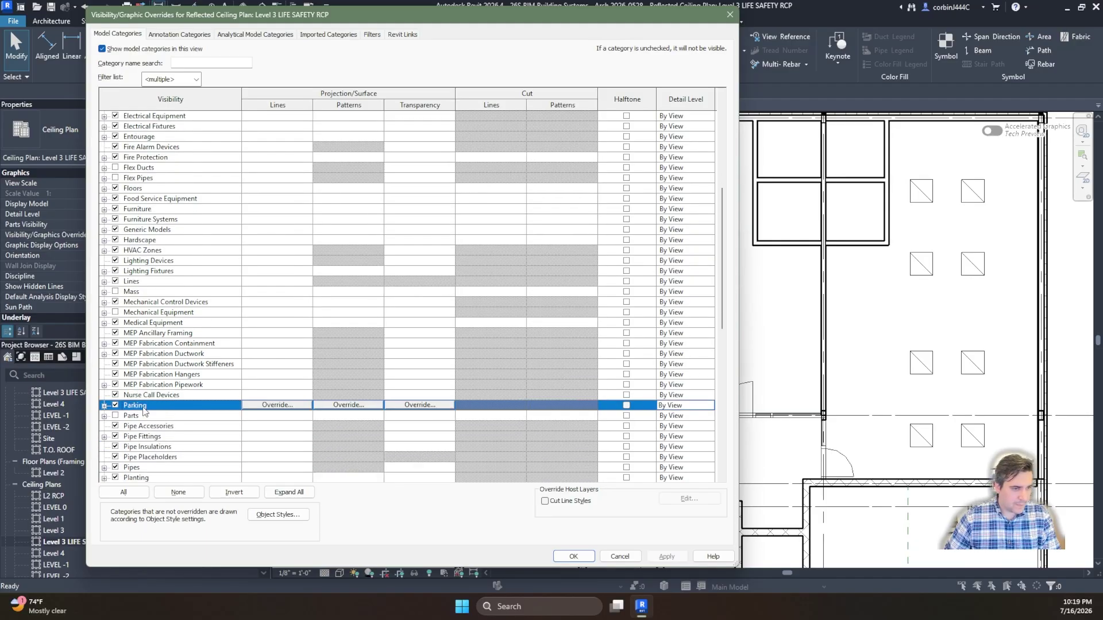
{"action": "left_click", "coordinate": [120, 457]}
{"action": "left_click", "coordinate": [115, 466]}
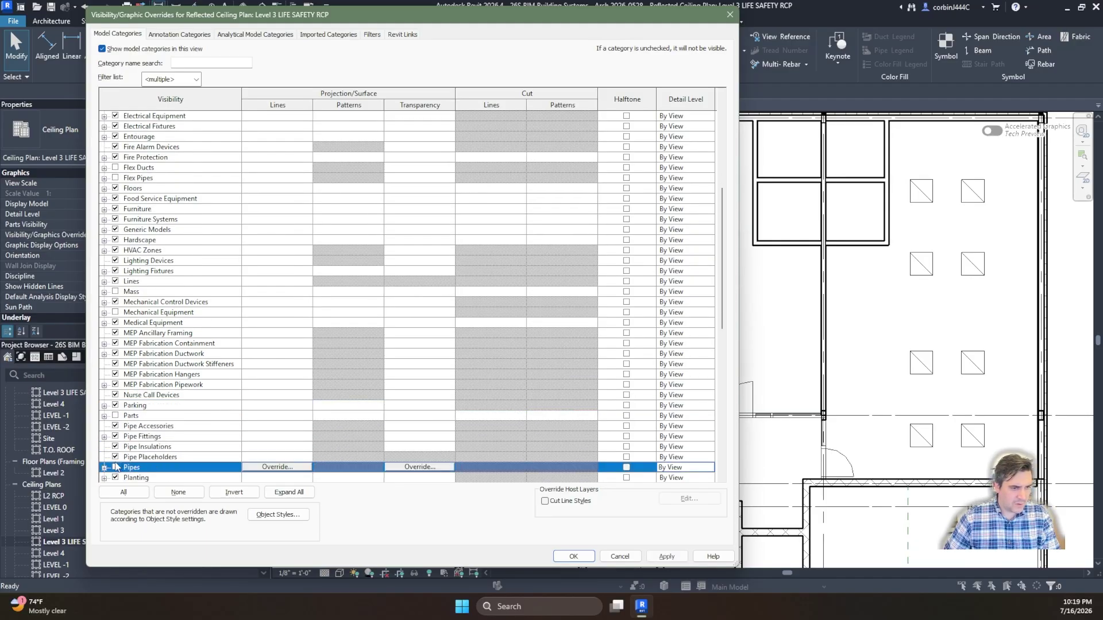
{"action": "left_click", "coordinate": [115, 456]}
{"action": "left_click", "coordinate": [115, 446]}
{"action": "left_click", "coordinate": [115, 436]}
{"action": "left_click", "coordinate": [115, 425]}
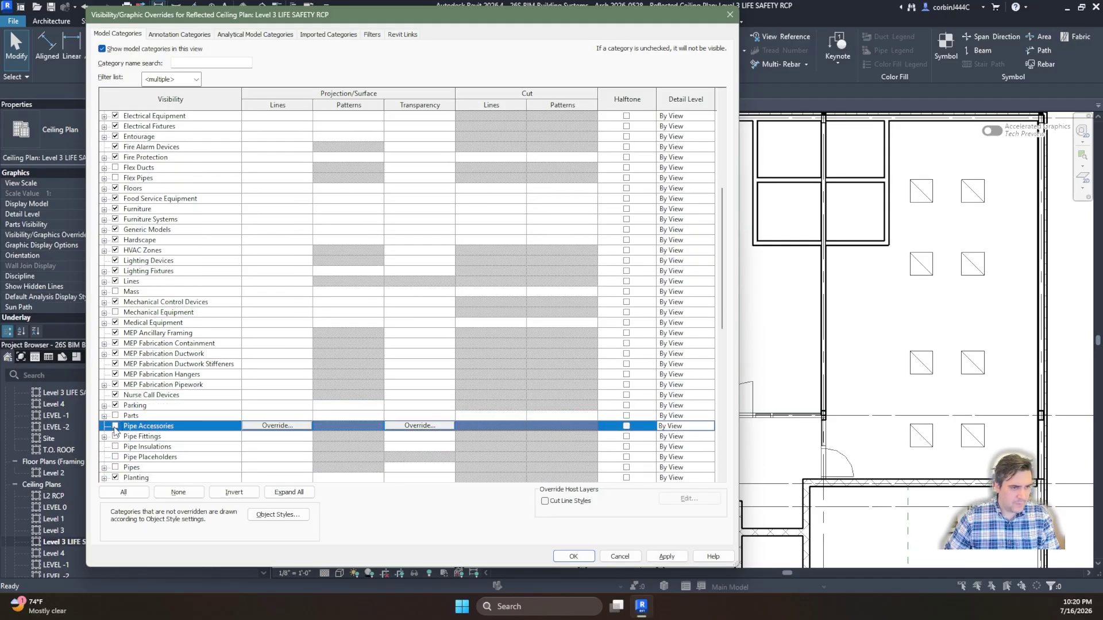
{"action": "left_click", "coordinate": [593, 557]}
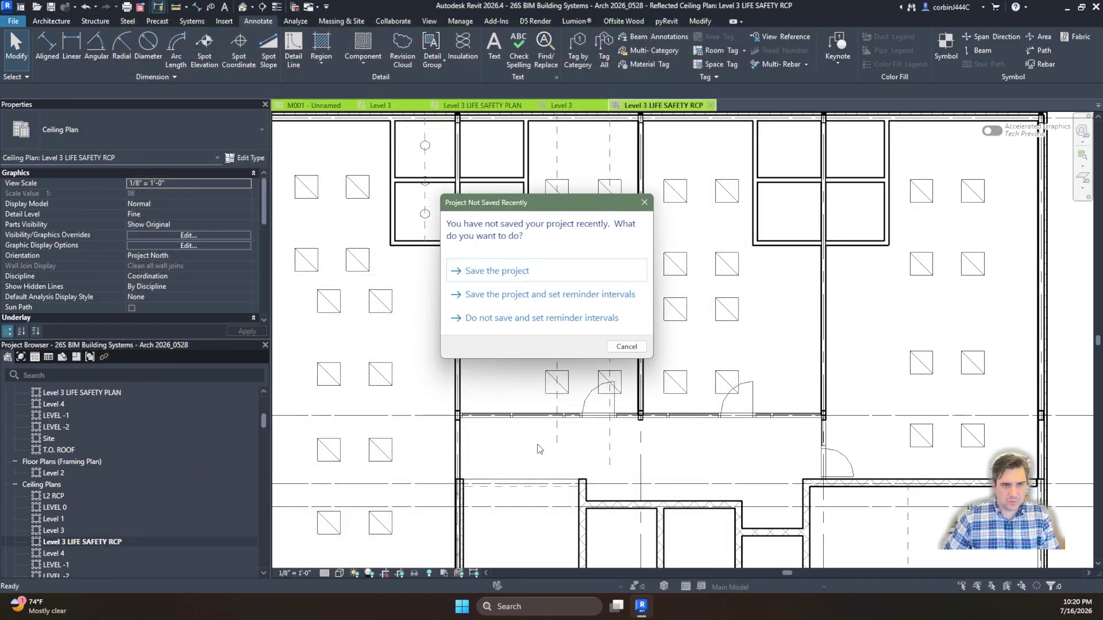
{"action": "left_click", "coordinate": [626, 347]}
Step: Examine the remaining linked model elements around the restrooms and the small room beside the stair
{"action": "scroll", "coordinate": [432, 185], "scroll_direction": "up", "scroll_amount": 5}
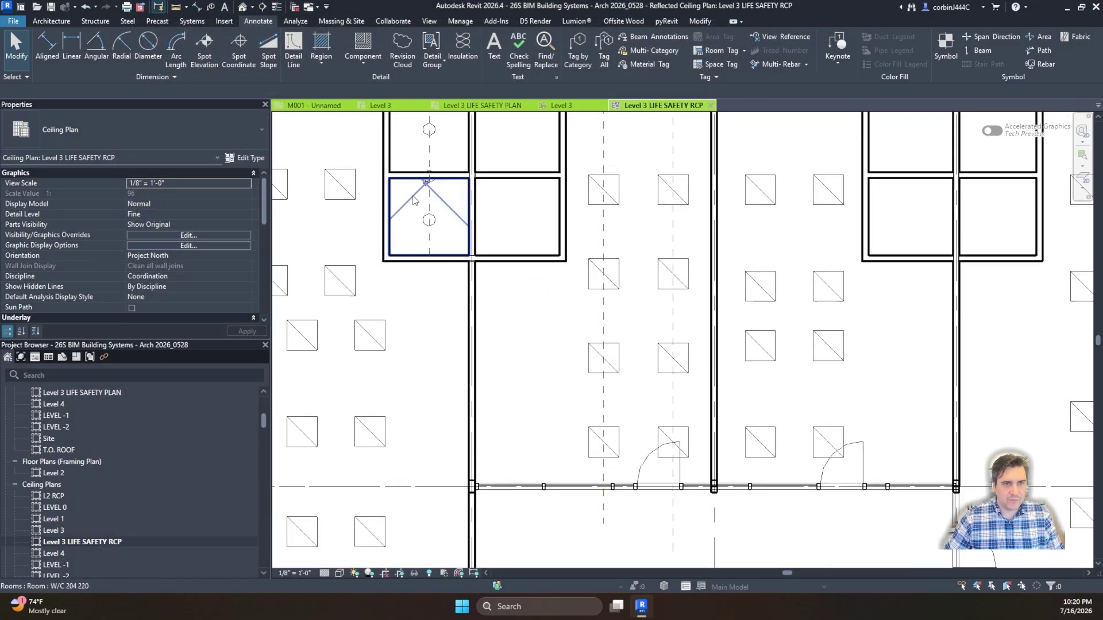
{"action": "left_click", "coordinate": [432, 185]}
{"action": "scroll", "coordinate": [432, 185], "scroll_direction": "down", "scroll_amount": 4}
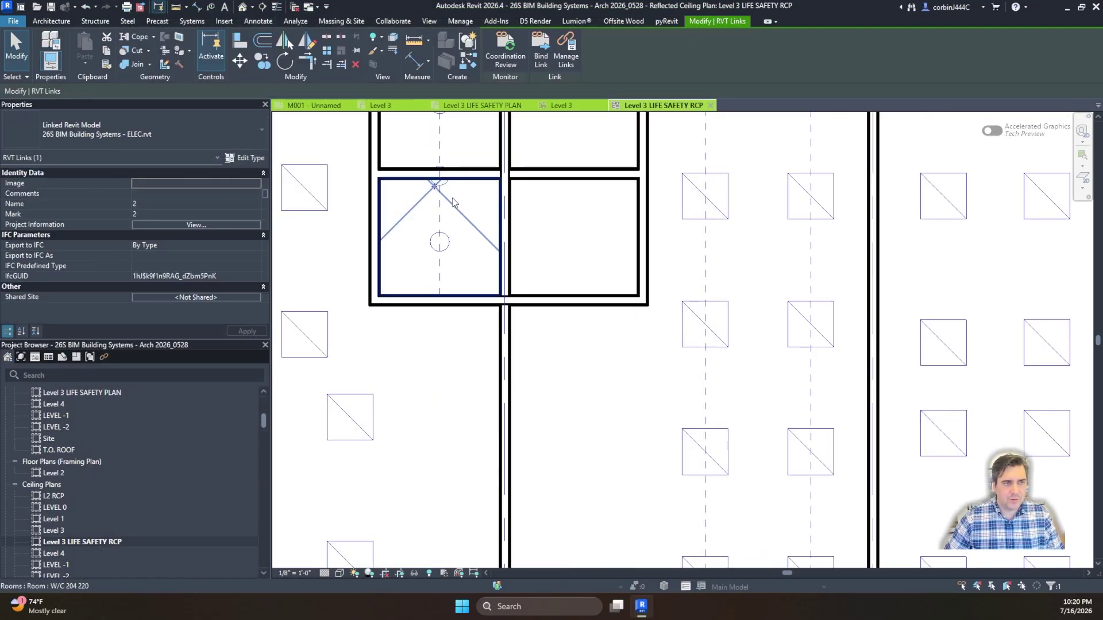
{"action": "scroll", "coordinate": [548, 223], "scroll_direction": "down", "scroll_amount": 2}
{"action": "key", "text": "Escape"}
{"action": "left_click", "coordinate": [435, 257]}
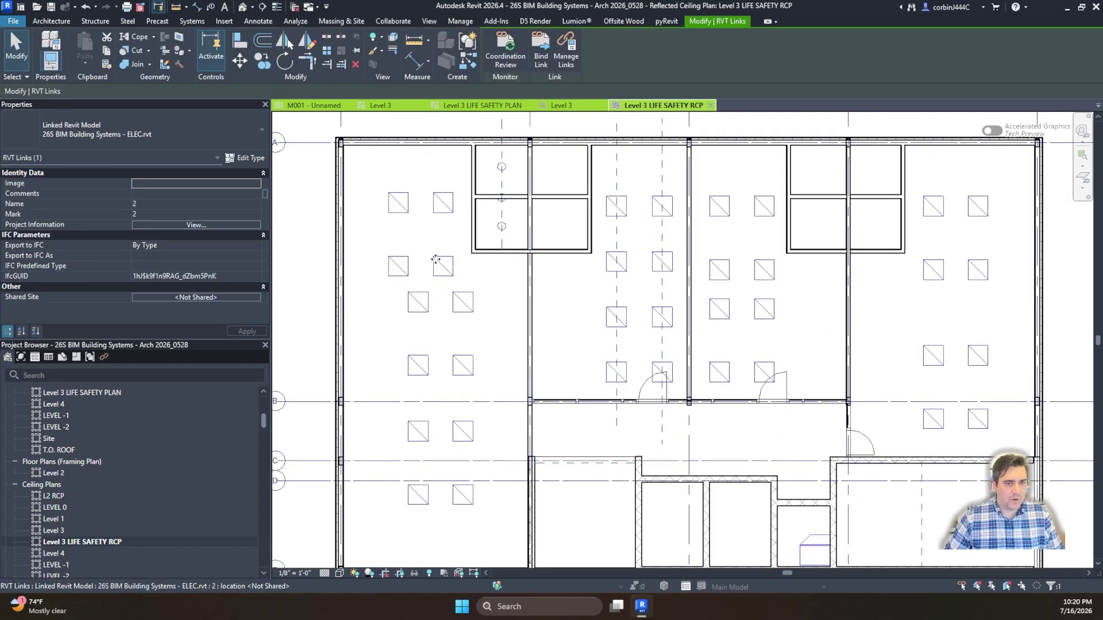
{"action": "key", "text": "Escape"}
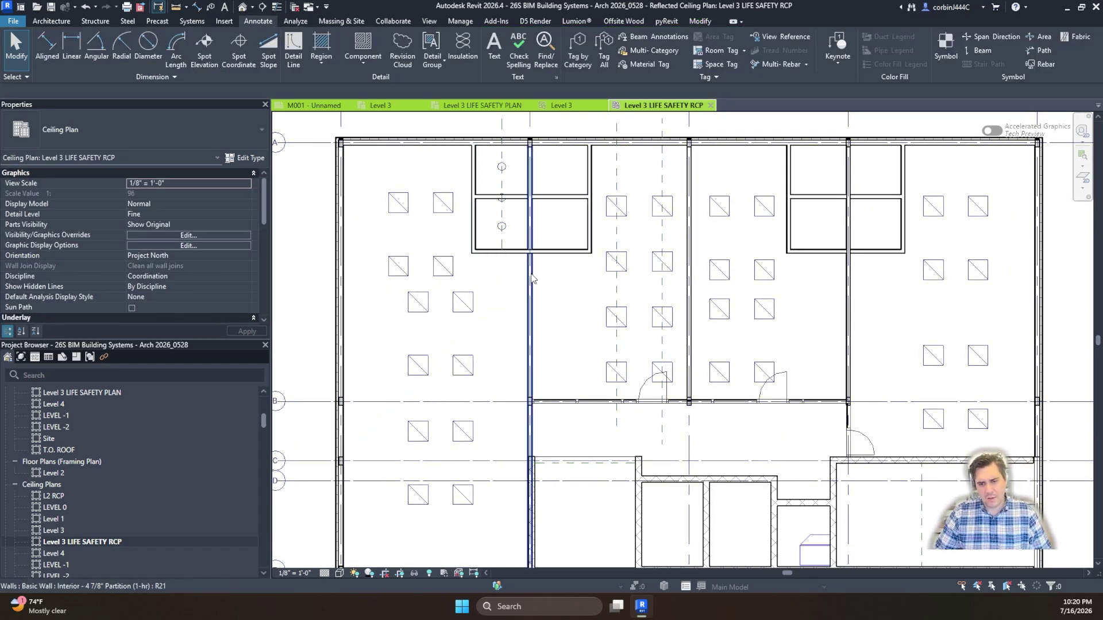
{"action": "scroll", "coordinate": [530, 300], "scroll_direction": "down", "scroll_amount": 2}
{"action": "scroll", "coordinate": [730, 451], "scroll_direction": "up", "scroll_amount": 2}
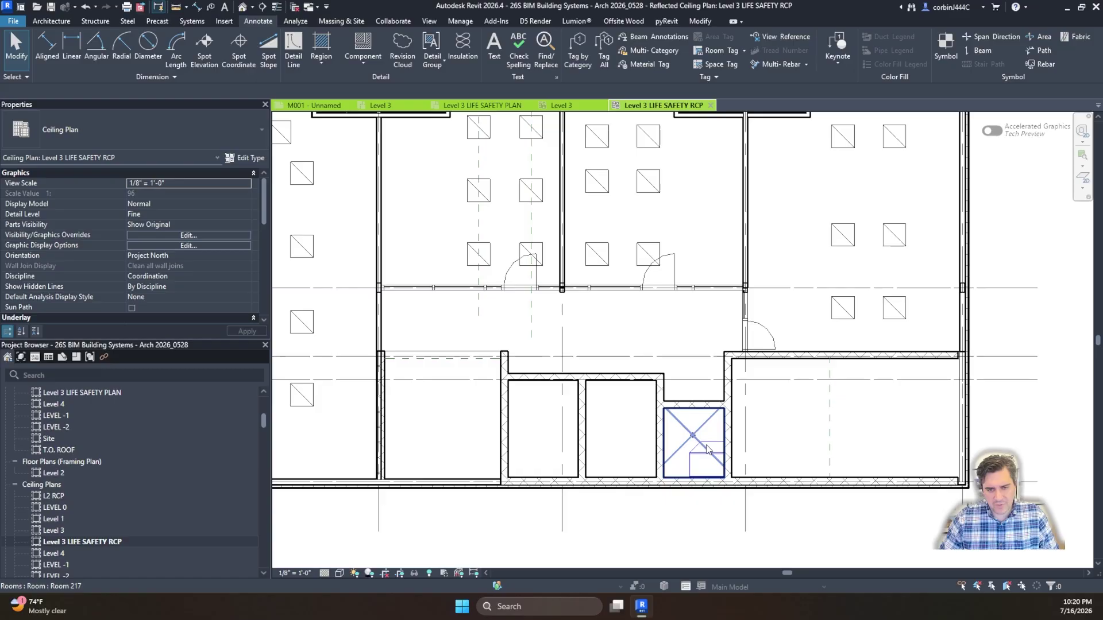
{"action": "scroll", "coordinate": [698, 470], "scroll_direction": "down", "scroll_amount": 2}
{"action": "scroll", "coordinate": [758, 457], "scroll_direction": "up", "scroll_amount": 2}
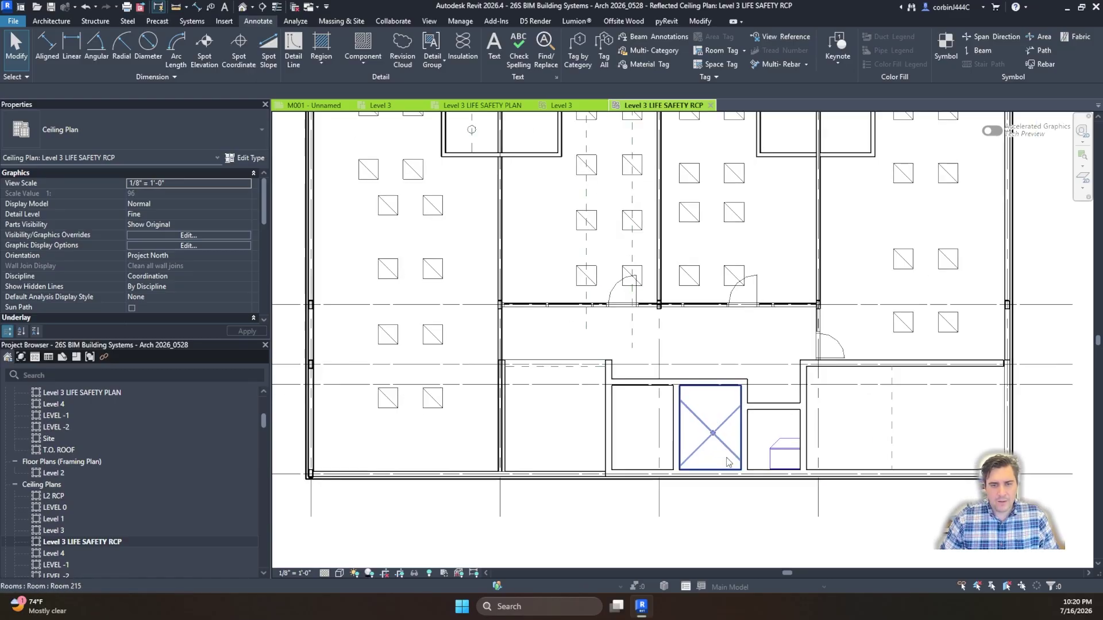
Step: Turn off the Duct Fittings category in the ceiling plan's visibility overrides and apply the change
{"action": "key", "text": "v"}
{"action": "key", "text": "g"}
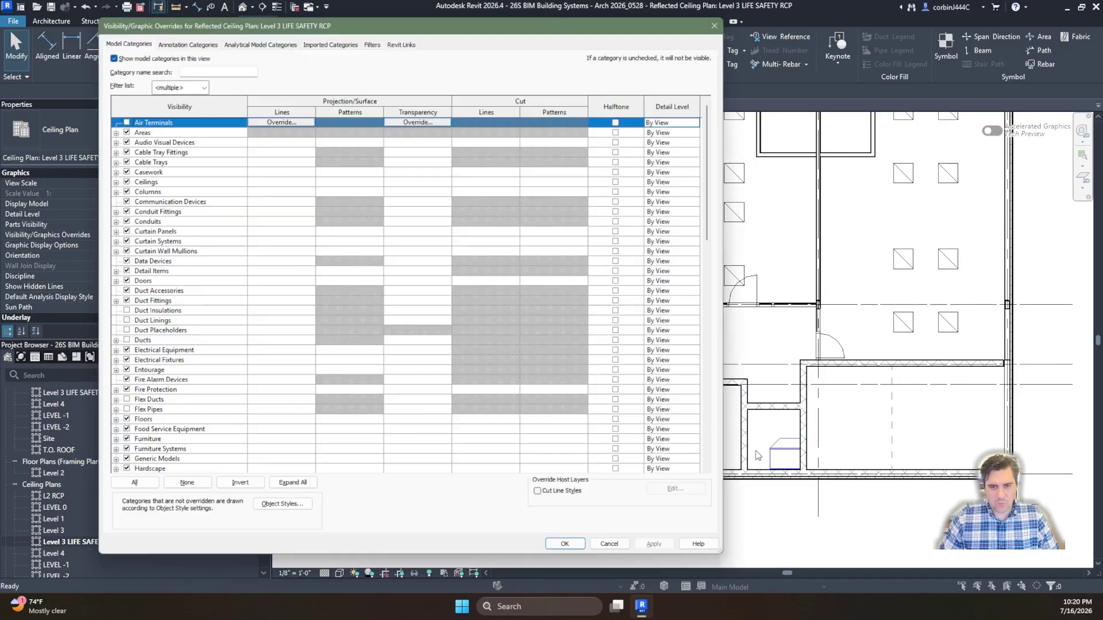
{"action": "left_click", "coordinate": [136, 282]}
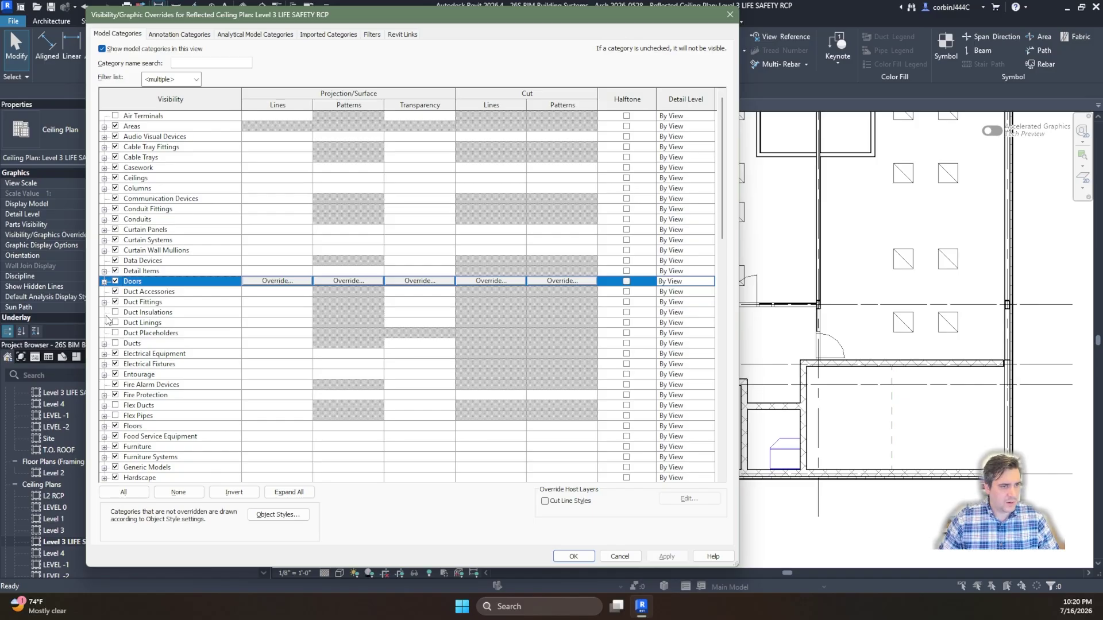
{"action": "left_click", "coordinate": [115, 301]}
{"action": "left_click", "coordinate": [669, 558]}
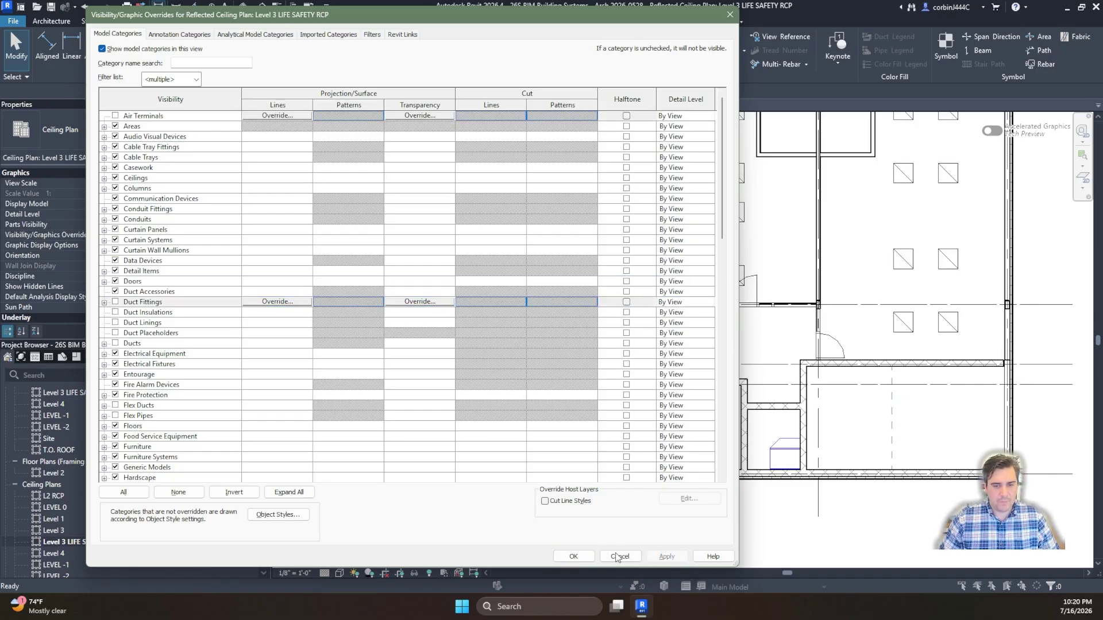
{"action": "left_click", "coordinate": [586, 554]}
Step: Examine the masonry walls around the stair for the missing door opening, and review the ceiling plan's extents properties
{"action": "scroll", "coordinate": [748, 538], "scroll_direction": "down", "scroll_amount": 3}
{"action": "scroll", "coordinate": [656, 421], "scroll_direction": "up", "scroll_amount": 2}
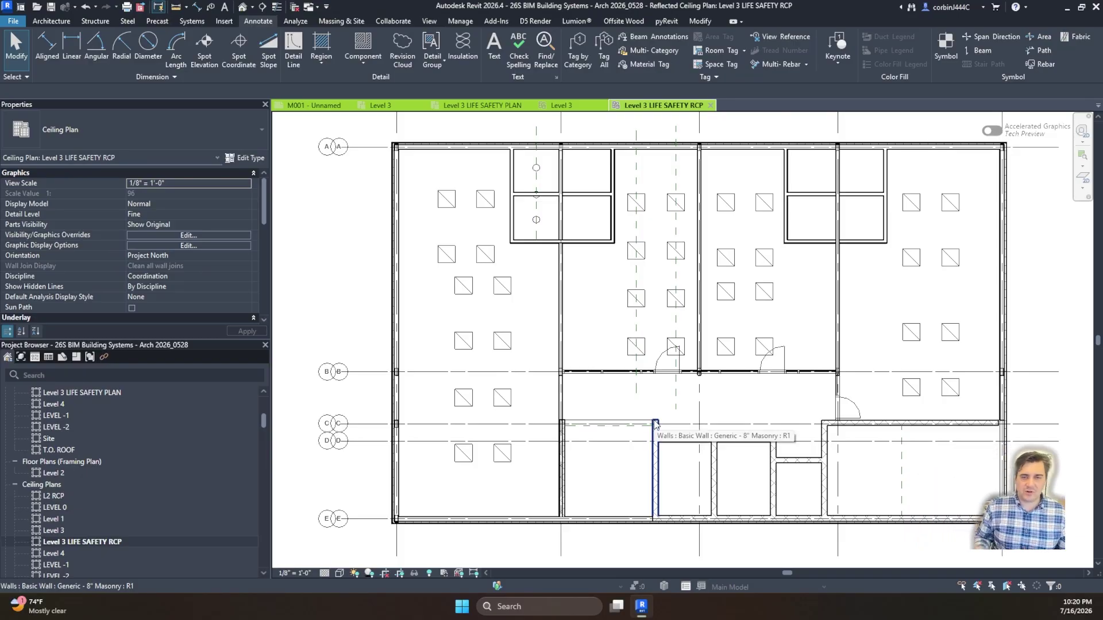
{"action": "scroll", "coordinate": [656, 424], "scroll_direction": "up", "scroll_amount": 6}
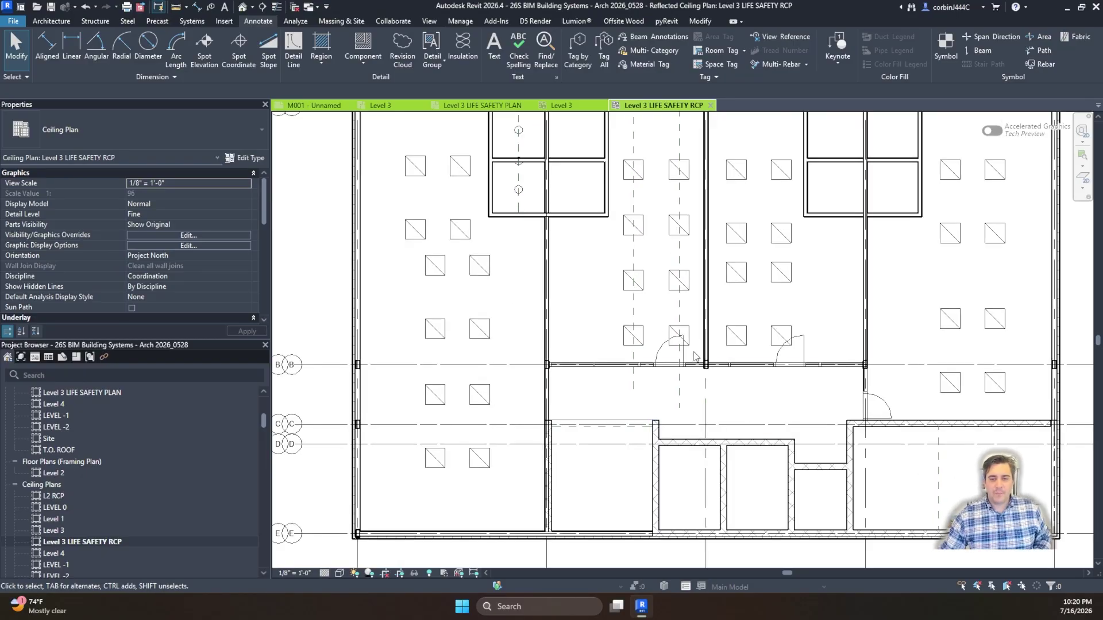
{"action": "left_click", "coordinate": [838, 422]}
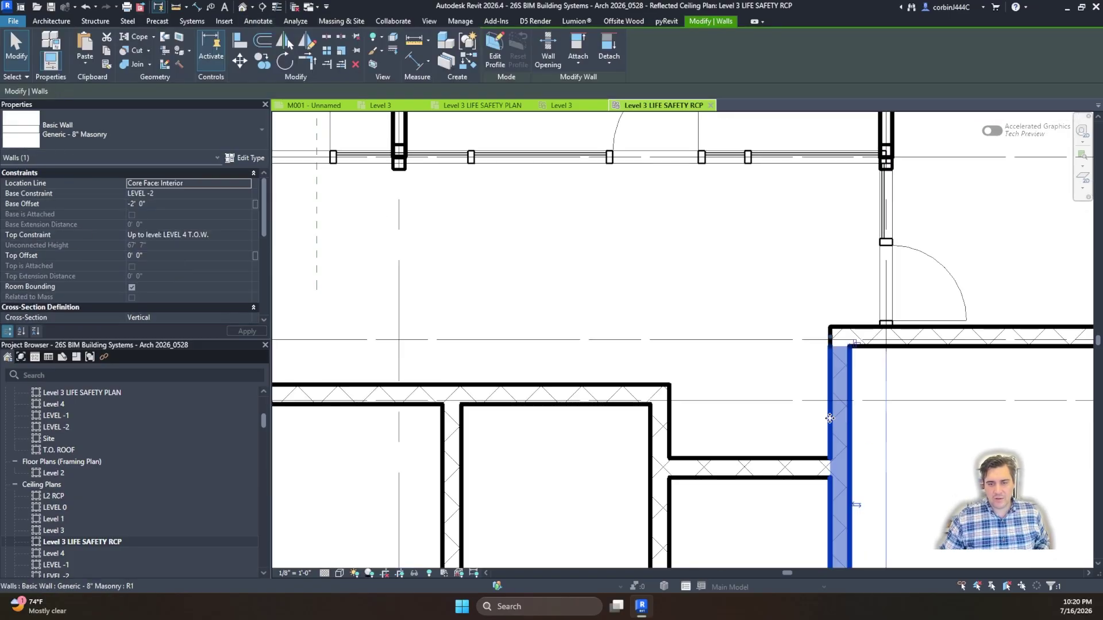
{"action": "left_click", "coordinate": [759, 393]}
{"action": "scroll", "coordinate": [763, 390], "scroll_direction": "down", "scroll_amount": 4}
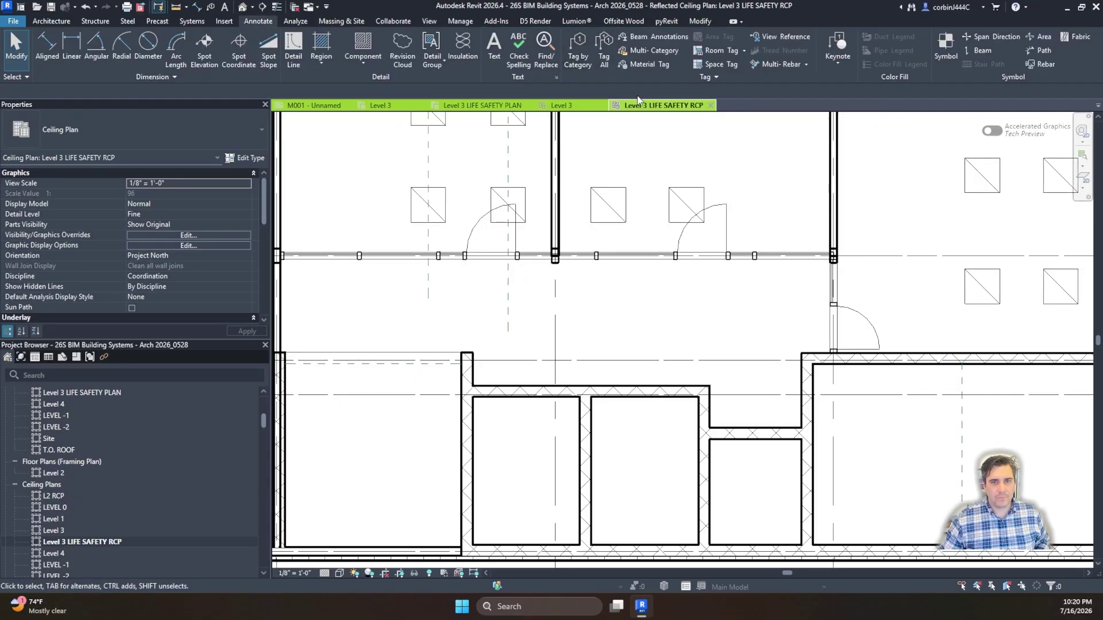
{"action": "scroll", "coordinate": [702, 382], "scroll_direction": "down", "scroll_amount": 2}
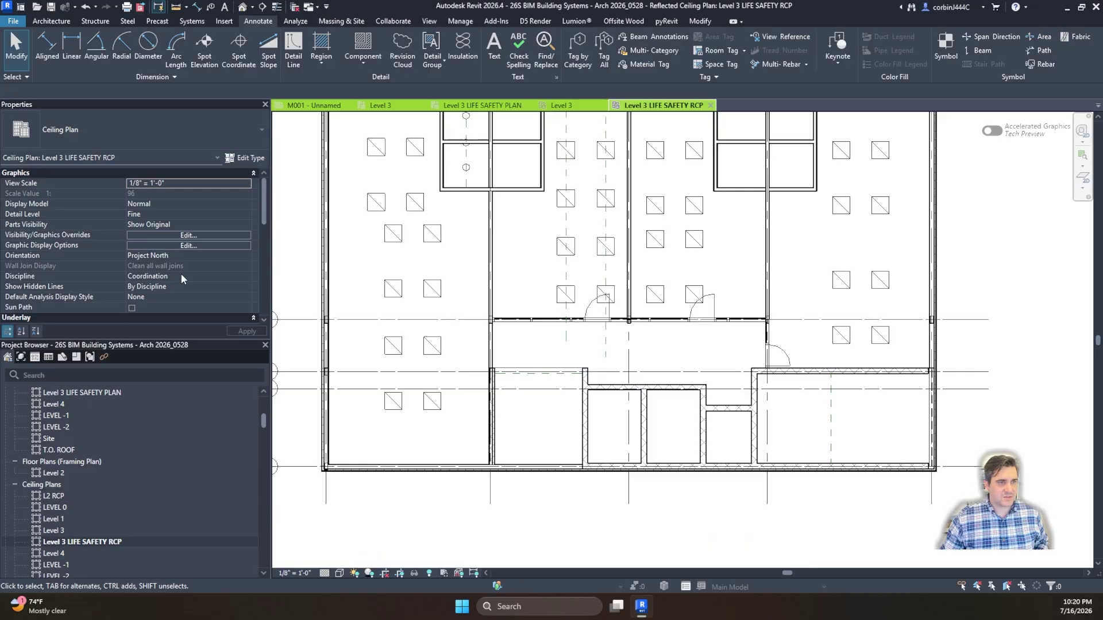
{"action": "scroll", "coordinate": [181, 274], "scroll_direction": "down", "scroll_amount": 5}
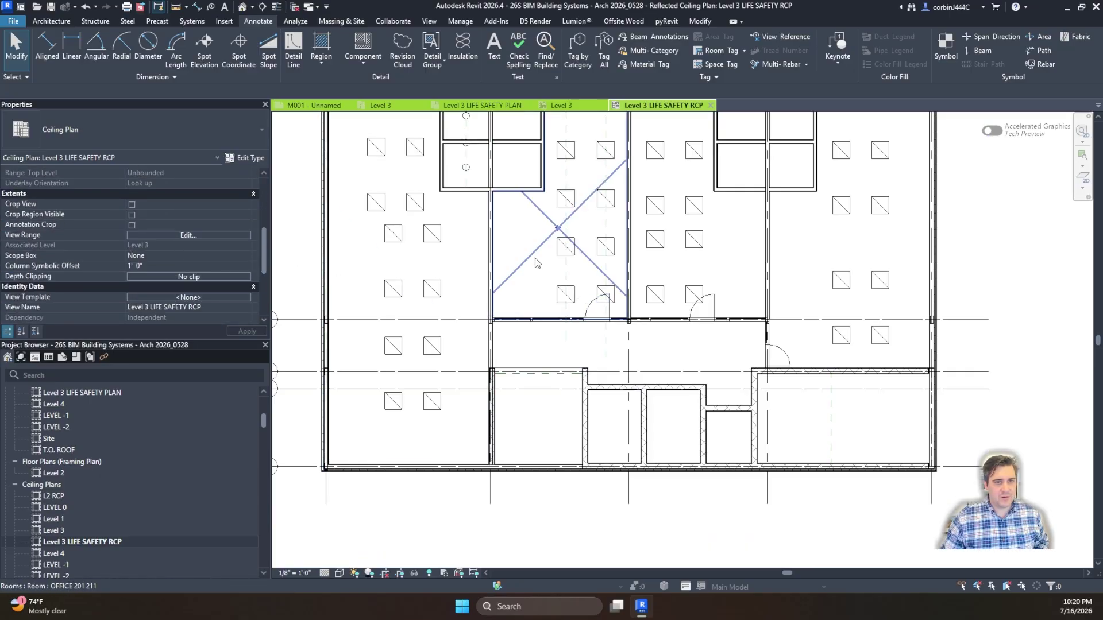
{"action": "scroll", "coordinate": [702, 392], "scroll_direction": "up", "scroll_amount": 2}
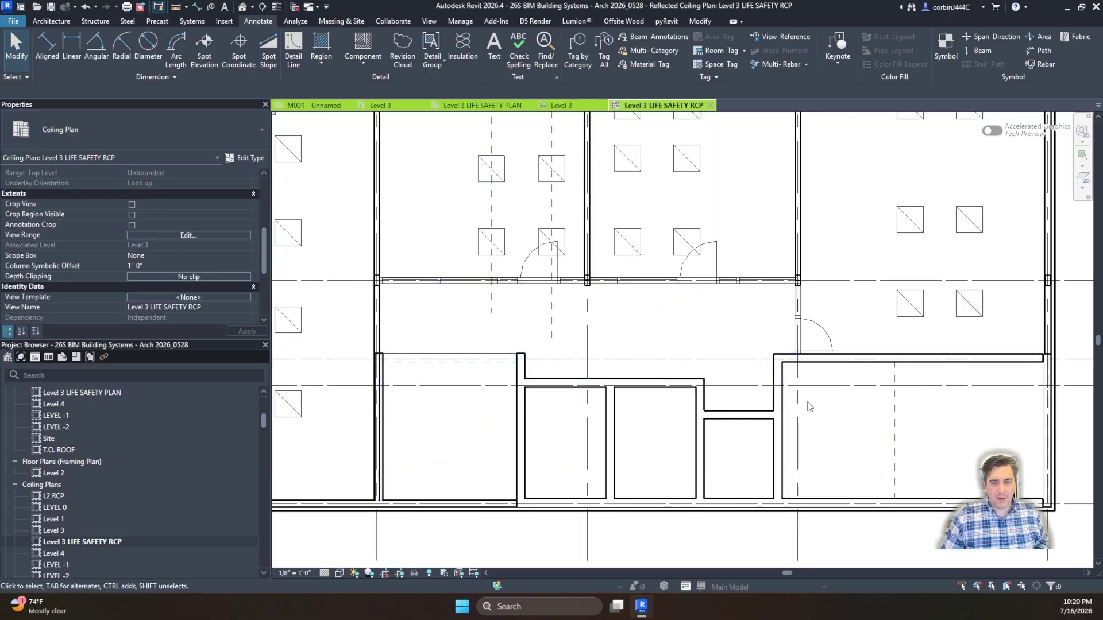
{"action": "scroll", "coordinate": [586, 344], "scroll_direction": "up", "scroll_amount": 1}
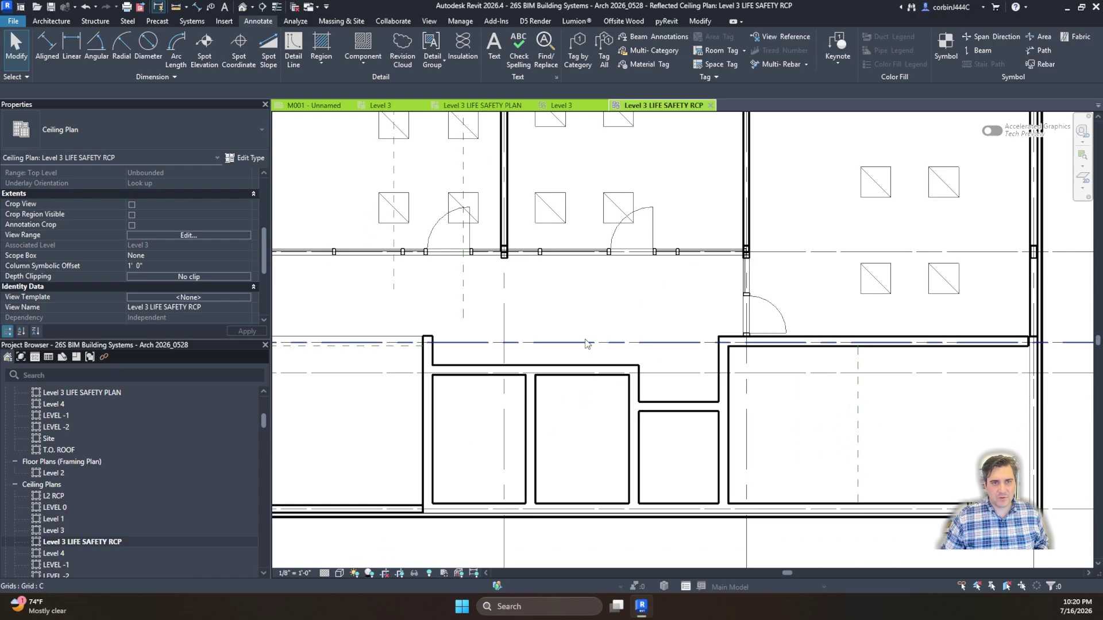
Step: Select the stair 208 door in the Level 3 LIFE SAFETY PLAN and check its head height, returning to the life safety RCP
{"action": "left_click", "coordinate": [467, 105]}
{"action": "scroll", "coordinate": [798, 387], "scroll_direction": "up", "scroll_amount": 5}
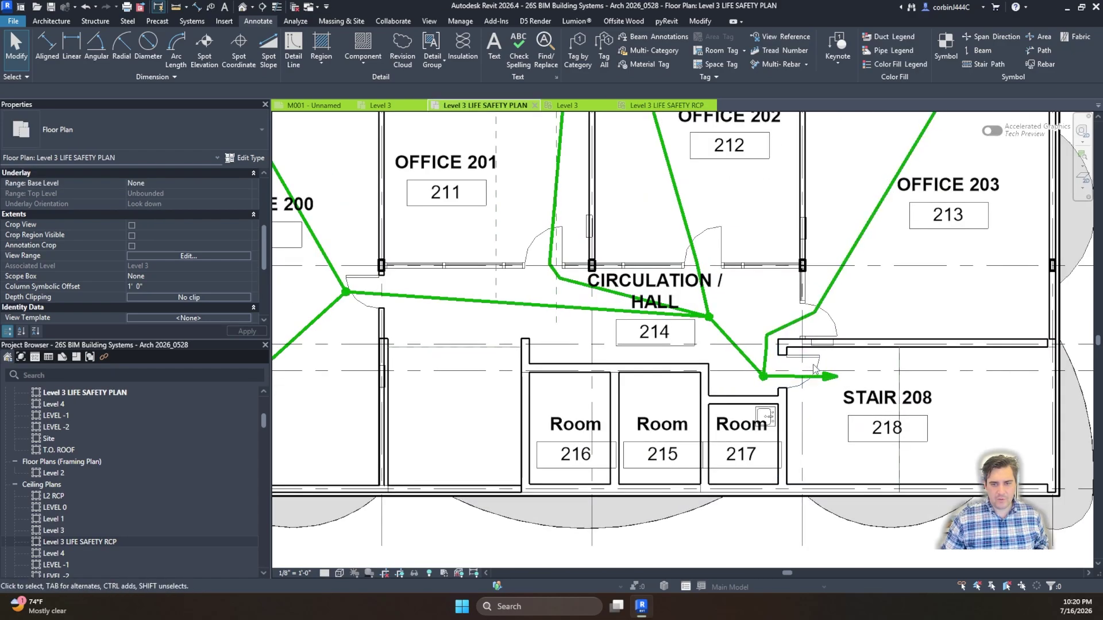
{"action": "left_click", "coordinate": [796, 380]}
{"action": "scroll", "coordinate": [98, 210], "scroll_direction": "up", "scroll_amount": 3}
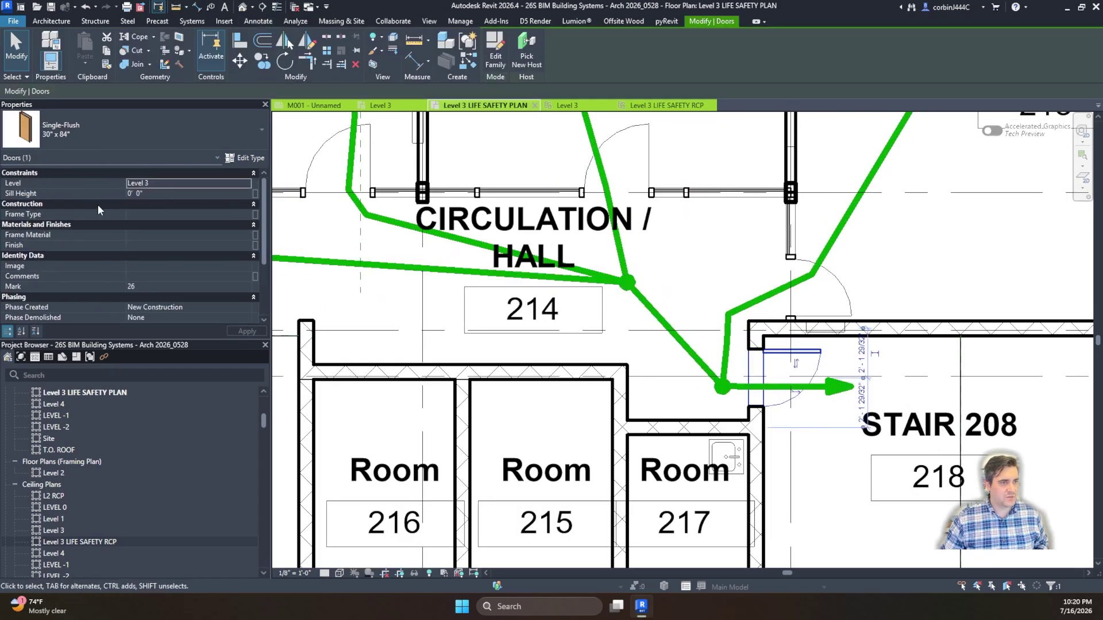
{"action": "left_click", "coordinate": [680, 105]}
{"action": "scroll", "coordinate": [183, 250], "scroll_direction": "down", "scroll_amount": 3}
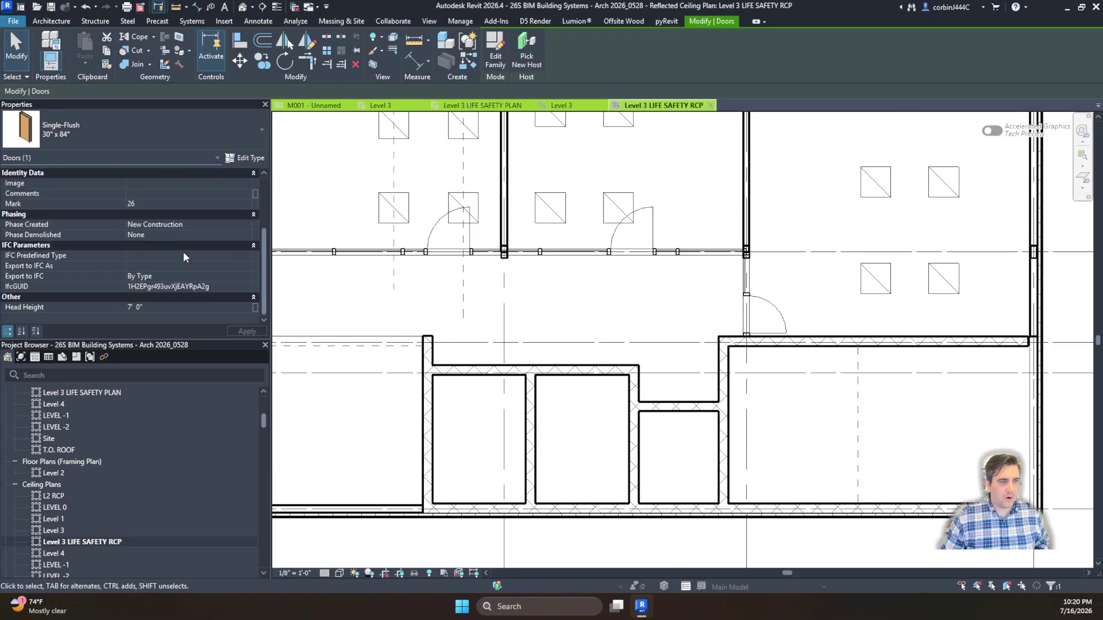
Step: Set the cut plane offset to 4' in the Level 3 LIFE SAFETY RCP's View Range
{"action": "scroll", "coordinate": [188, 251], "scroll_direction": "up", "scroll_amount": 3}
{"action": "left_click", "coordinate": [313, 279]}
{"action": "scroll", "coordinate": [181, 237], "scroll_direction": "up", "scroll_amount": 1}
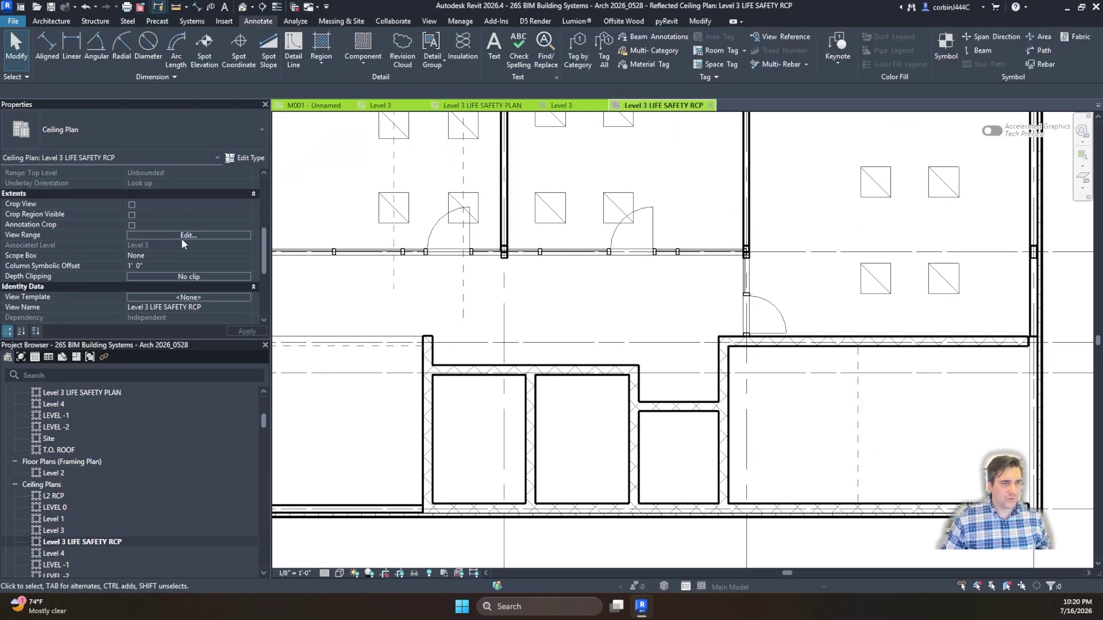
{"action": "left_click", "coordinate": [198, 235]}
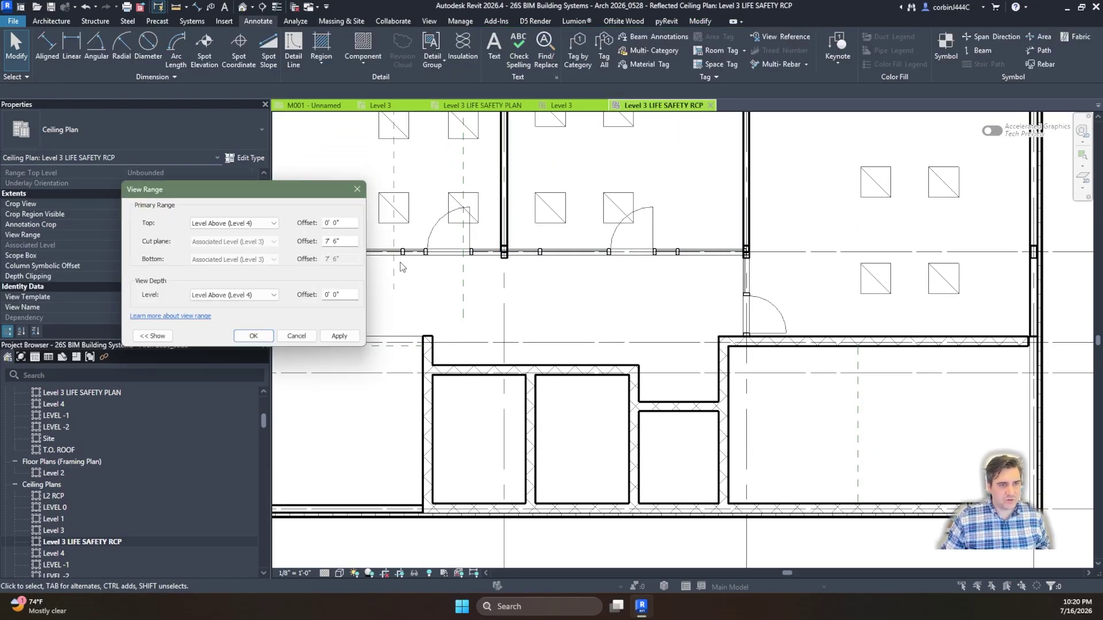
{"action": "left_click", "coordinate": [340, 241]}
{"action": "left_click_drag", "start_coordinate": [340, 239], "coordinate": [250, 249]}
{"action": "type", "text": "4"}
{"action": "key", "text": "Return"}
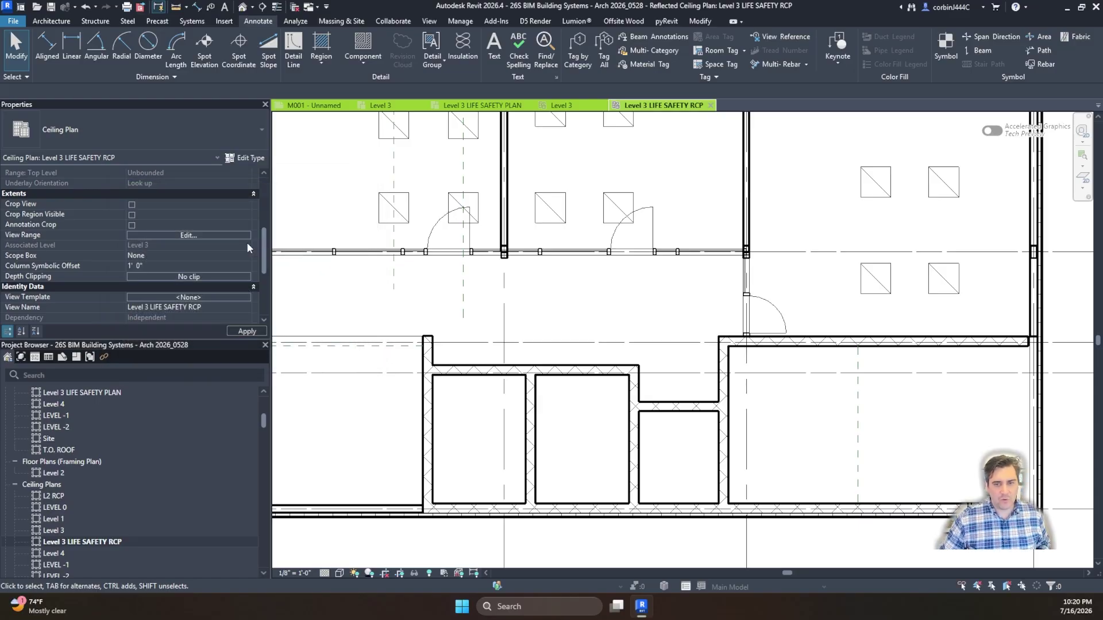
Step: Review the doors and lights across the Level 3 LIFE SAFETY RCP and check which device categories are available for placement
{"action": "scroll", "coordinate": [741, 402], "scroll_direction": "down", "scroll_amount": 4}
{"action": "scroll", "coordinate": [747, 402], "scroll_direction": "up", "scroll_amount": 3}
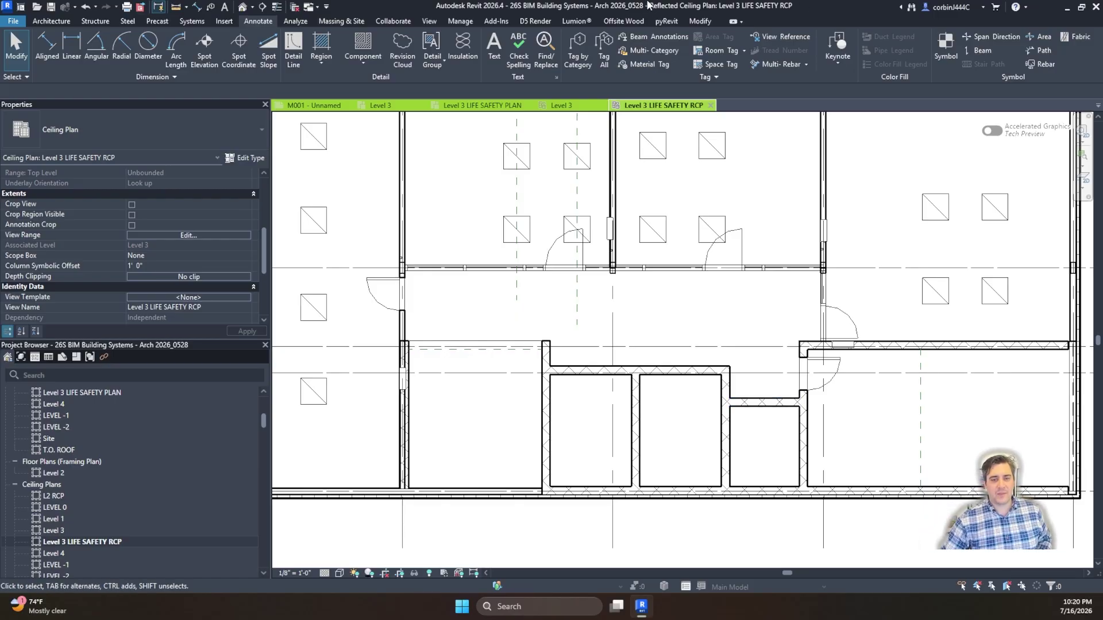
{"action": "scroll", "coordinate": [650, 357], "scroll_direction": "down", "scroll_amount": 3}
{"action": "scroll", "coordinate": [650, 358], "scroll_direction": "up", "scroll_amount": 3}
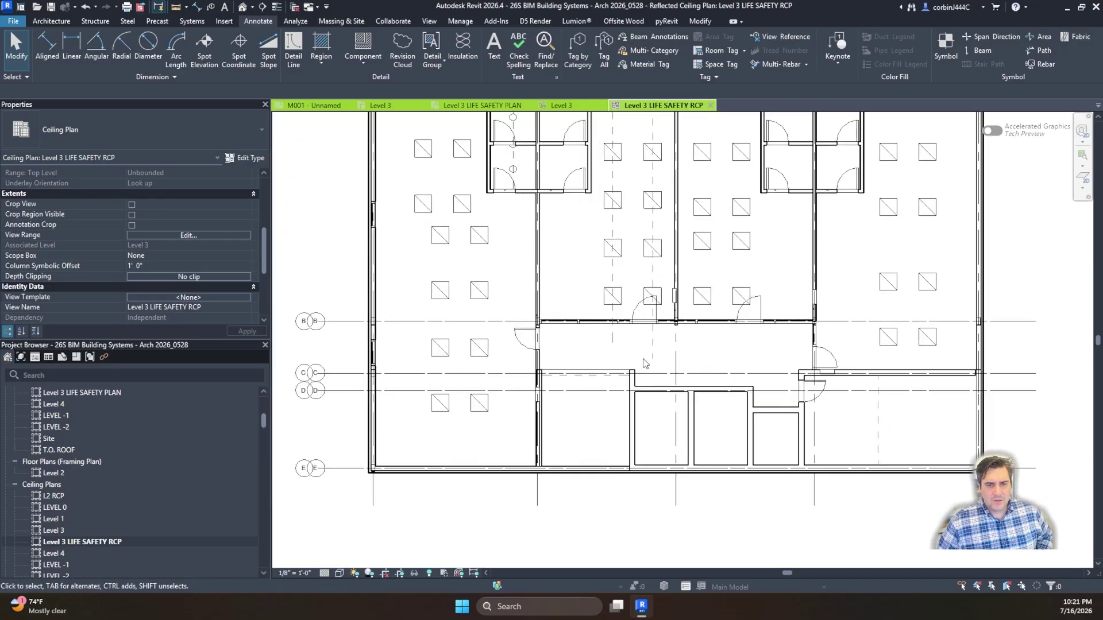
{"action": "scroll", "coordinate": [651, 333], "scroll_direction": "down", "scroll_amount": 2}
{"action": "scroll", "coordinate": [651, 310], "scroll_direction": "up", "scroll_amount": 2}
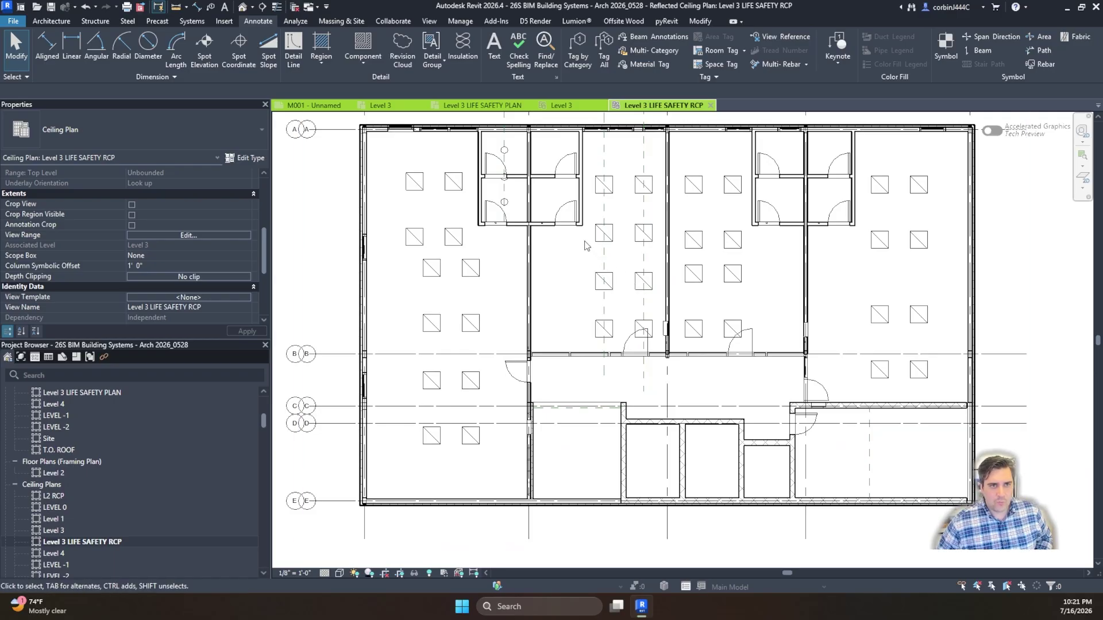
{"action": "left_click", "coordinate": [193, 22]}
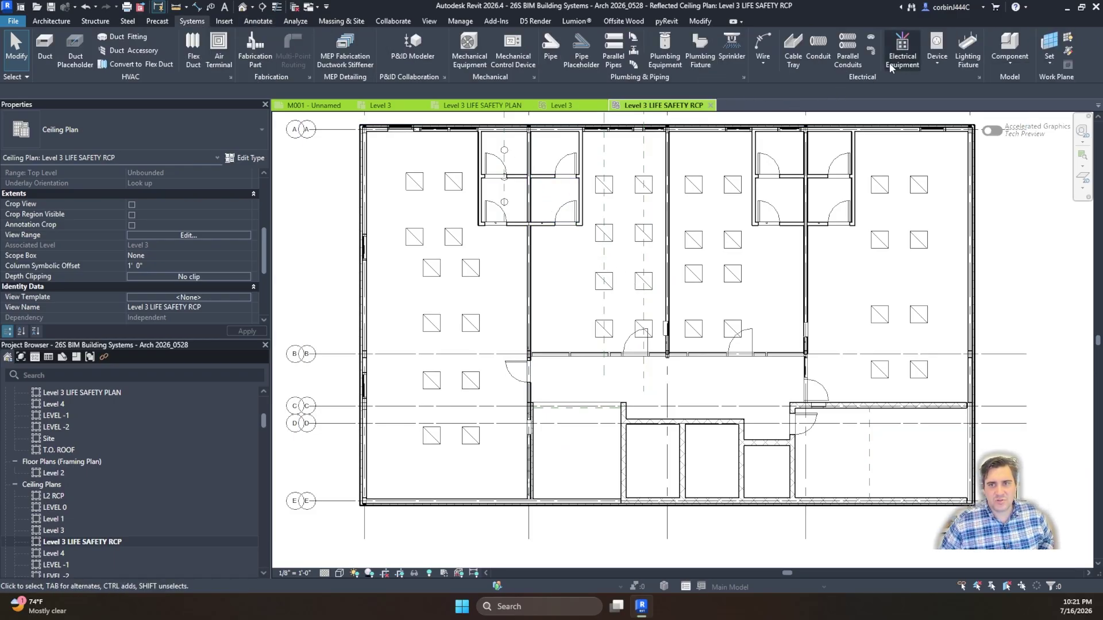
{"action": "left_click", "coordinate": [941, 64]}
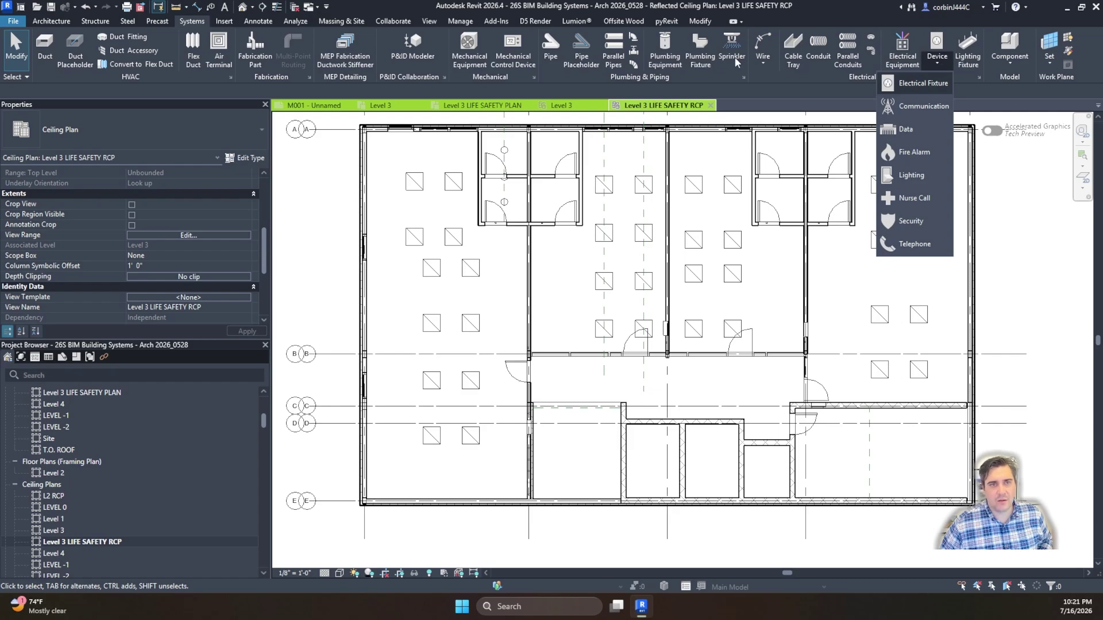
Step: Search the Autodesk family library for EMERGENCY and show the results as a list
{"action": "left_click", "coordinate": [224, 21]}
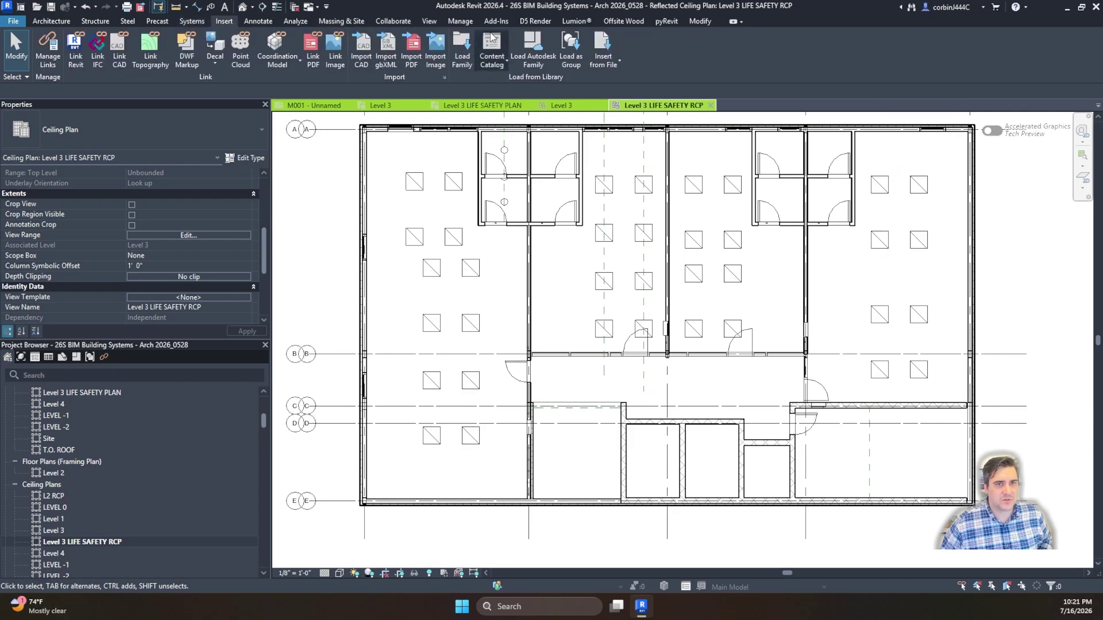
{"action": "left_click", "coordinate": [533, 46]}
{"action": "left_click", "coordinate": [529, 99]}
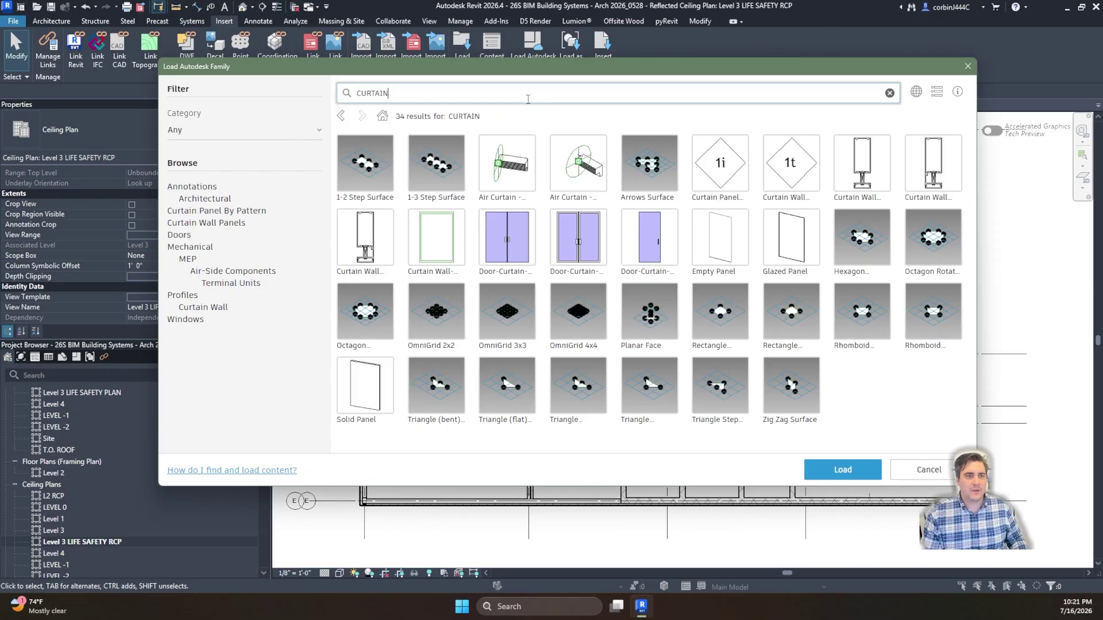
{"action": "key", "text": "ctrl+a"}
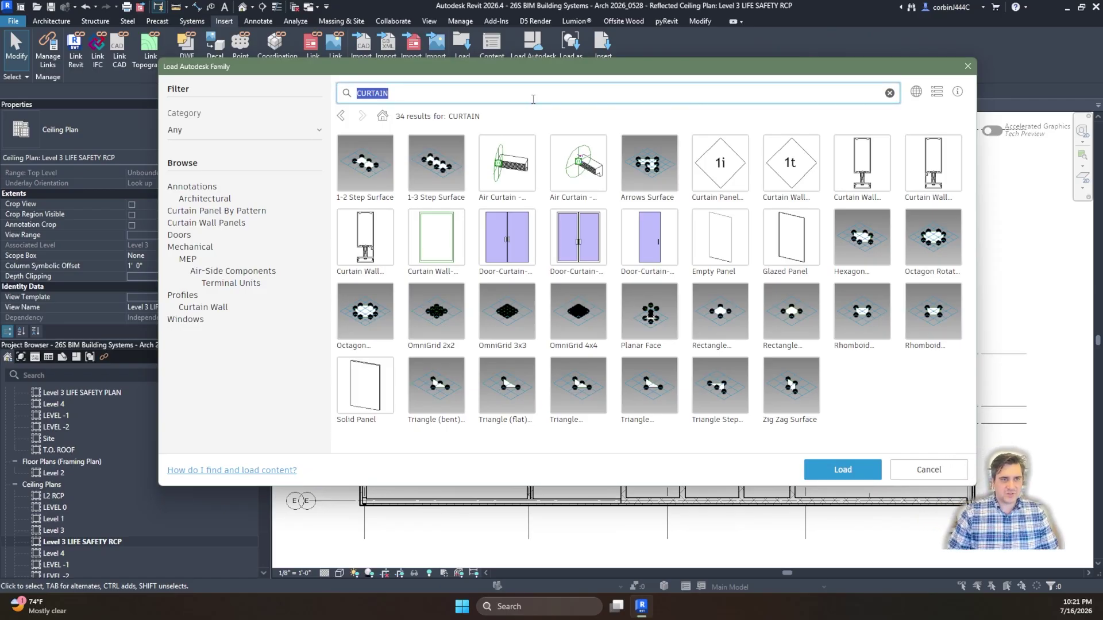
{"action": "type", "text": "EMERGENC"}
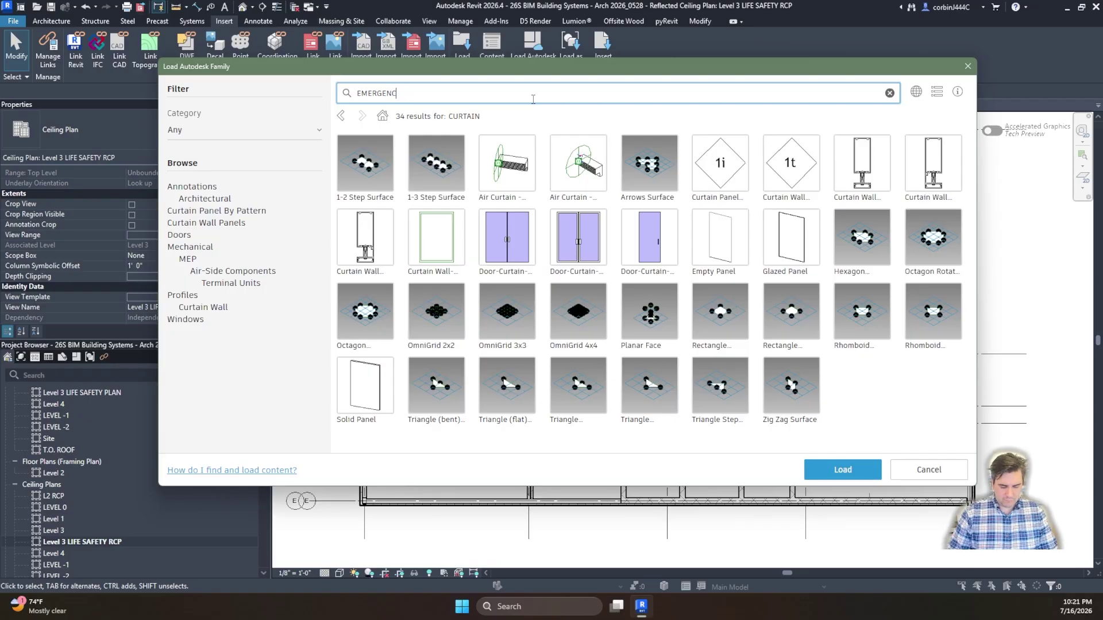
{"action": "type", "text": "Y"}
{"action": "key", "text": "Return"}
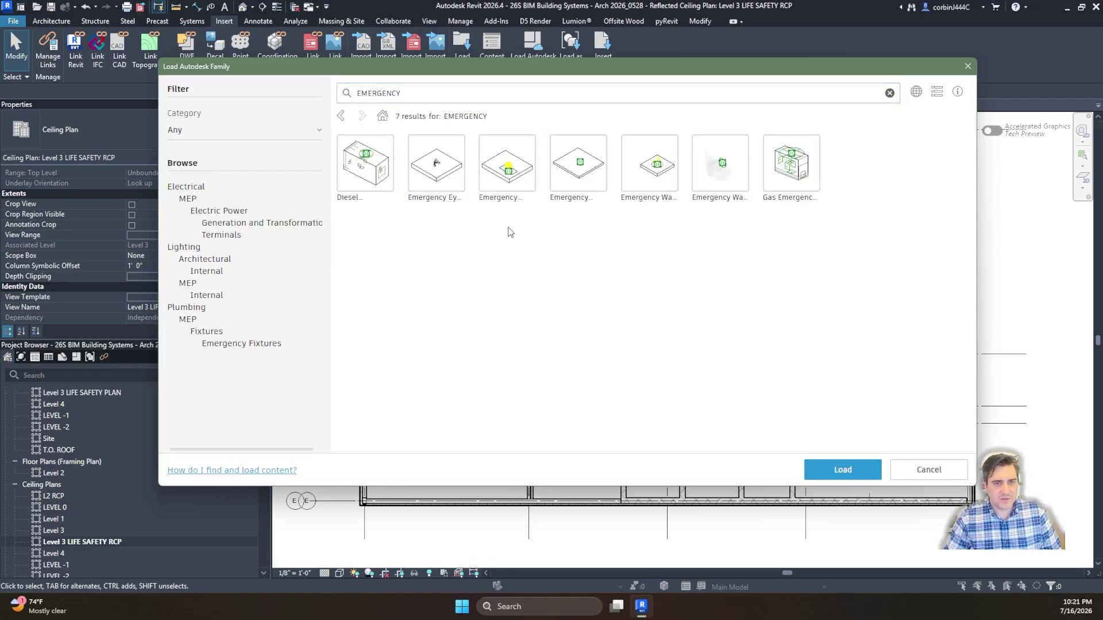
{"action": "left_click", "coordinate": [934, 97]}
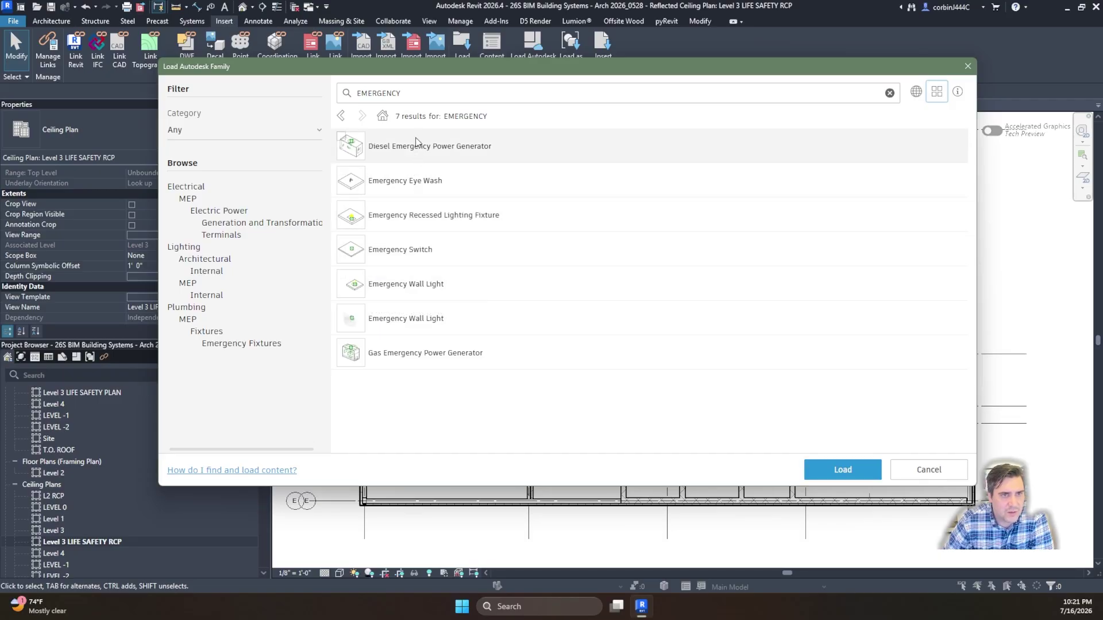
Step: Search the Autodesk family library for SIGN and load the Exit Sign family into the project
{"action": "double_click", "coordinate": [424, 98]}
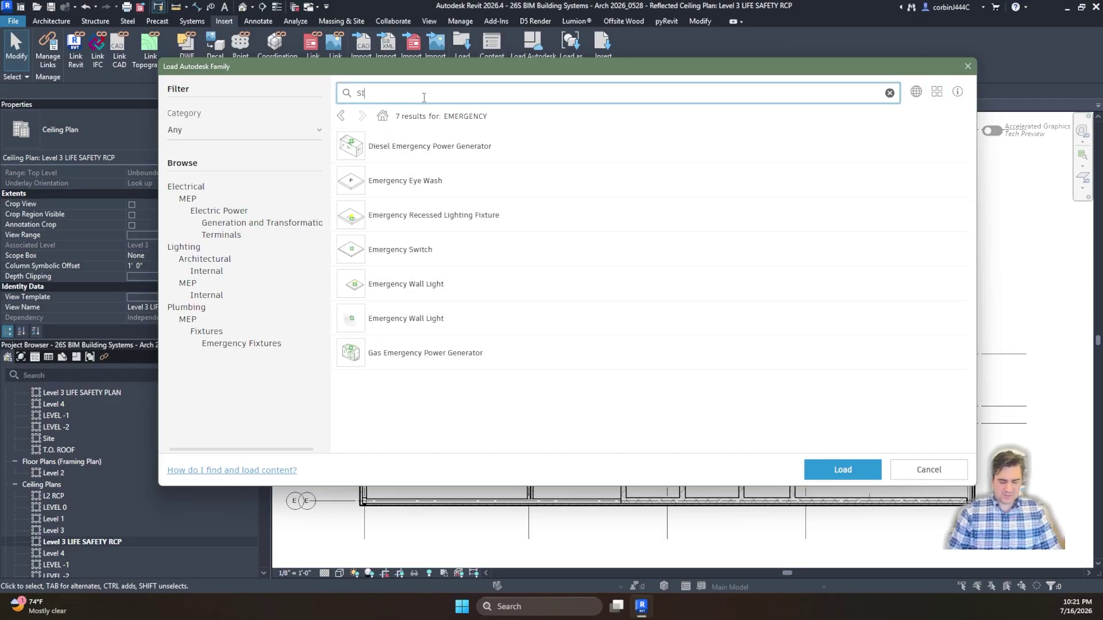
{"action": "key", "text": "Return"}
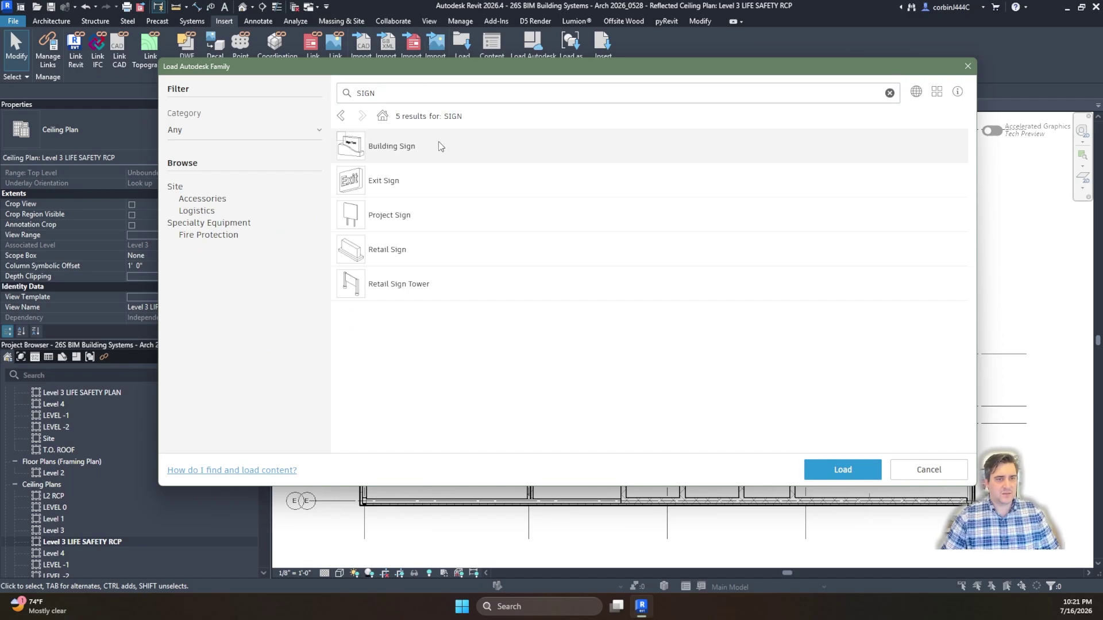
{"action": "left_click", "coordinate": [422, 184]}
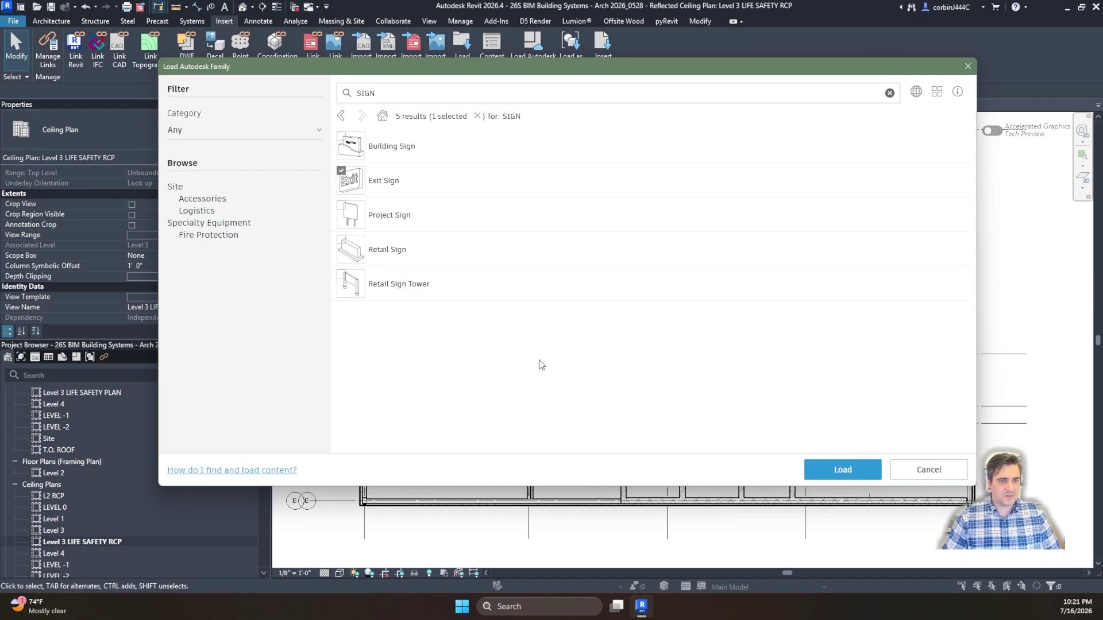
{"action": "left_click", "coordinate": [844, 474]}
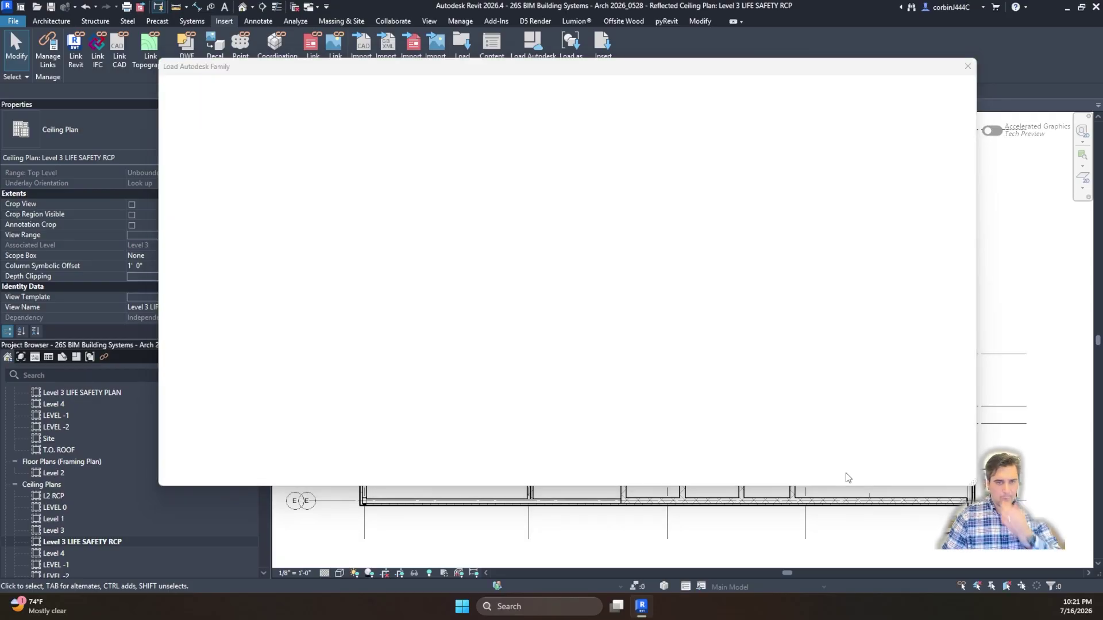
{"action": "scroll", "coordinate": [792, 429], "scroll_direction": "up", "scroll_amount": 3}
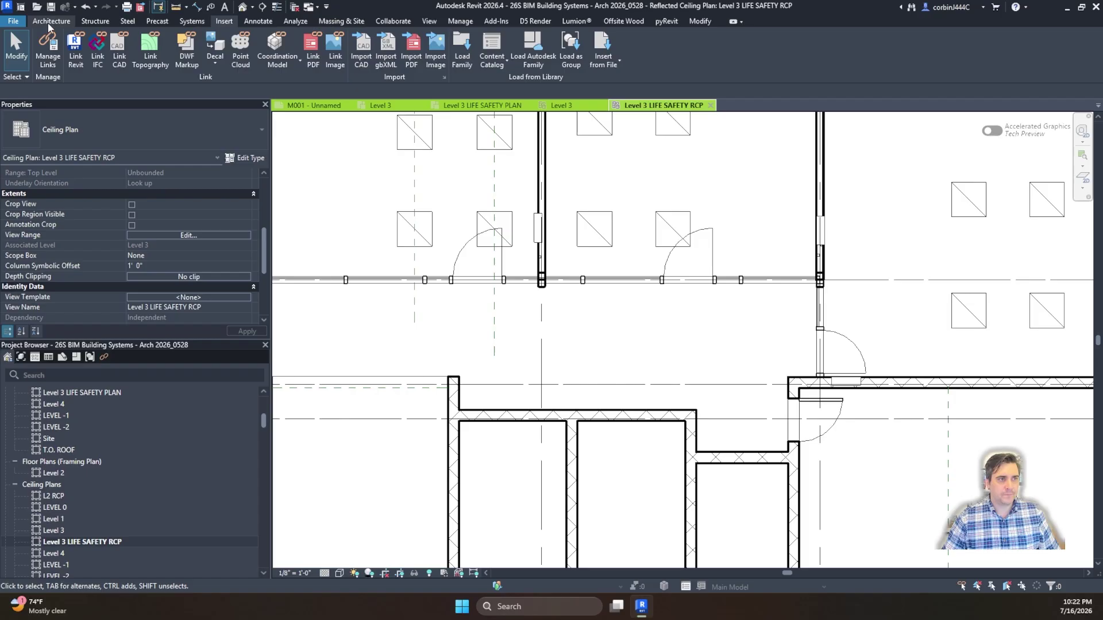
{"action": "left_click", "coordinate": [196, 23]}
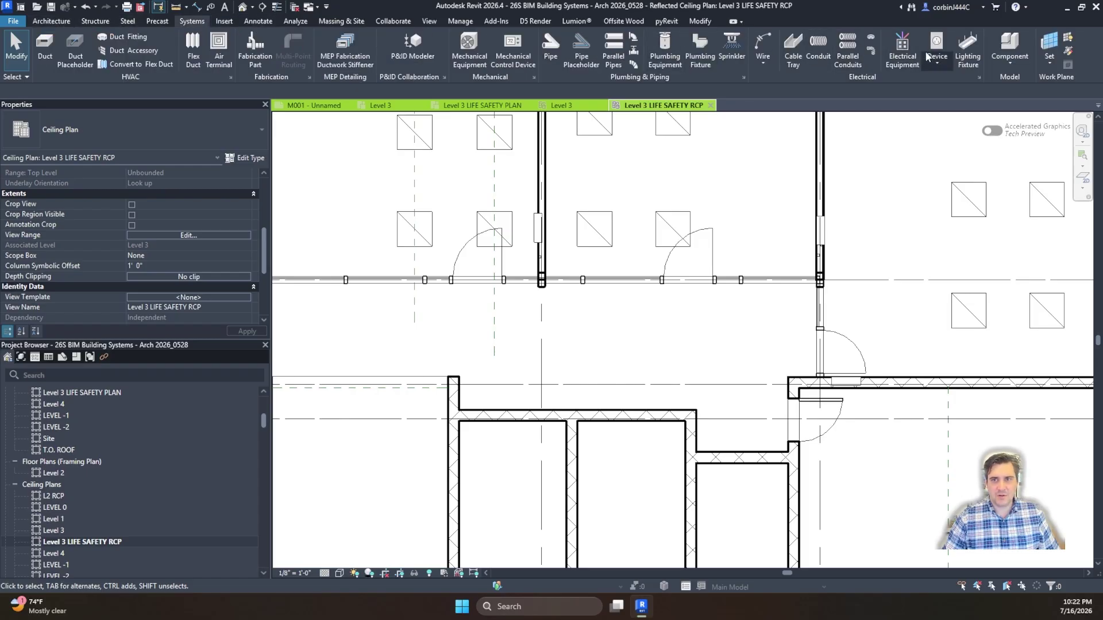
{"action": "left_click", "coordinate": [967, 49]}
{"action": "left_click", "coordinate": [621, 308]}
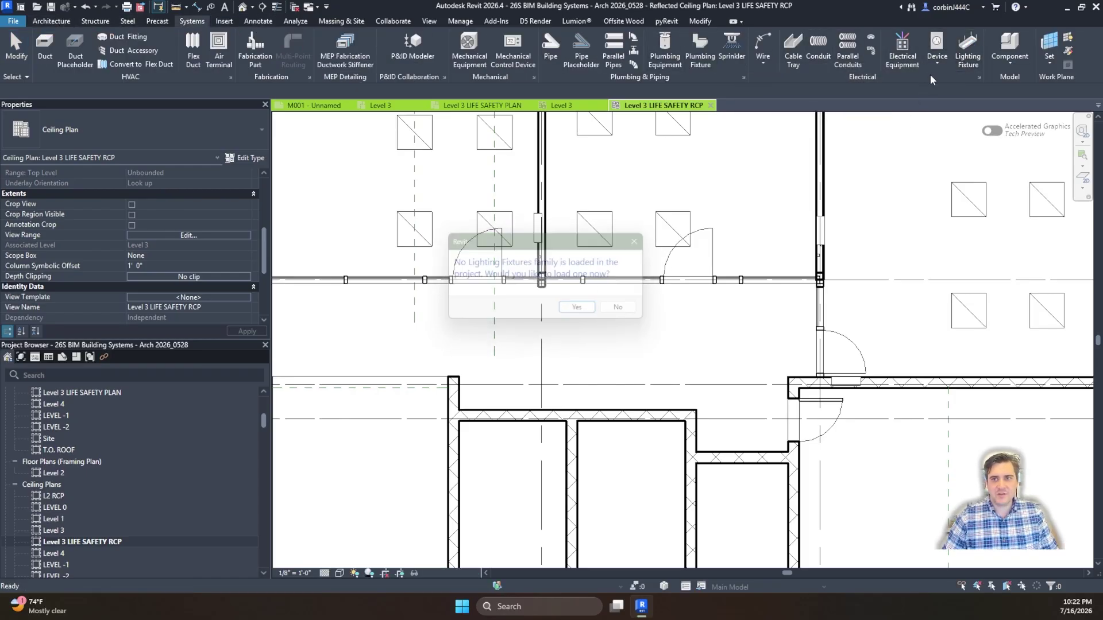
{"action": "left_click", "coordinate": [936, 62]}
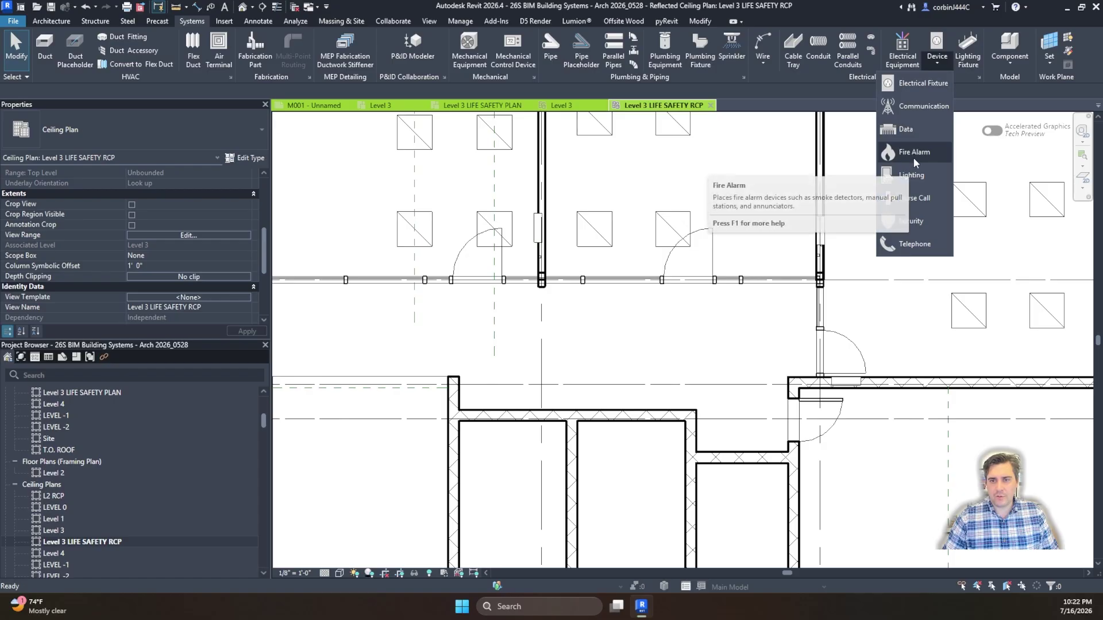
{"action": "left_click", "coordinate": [917, 156]}
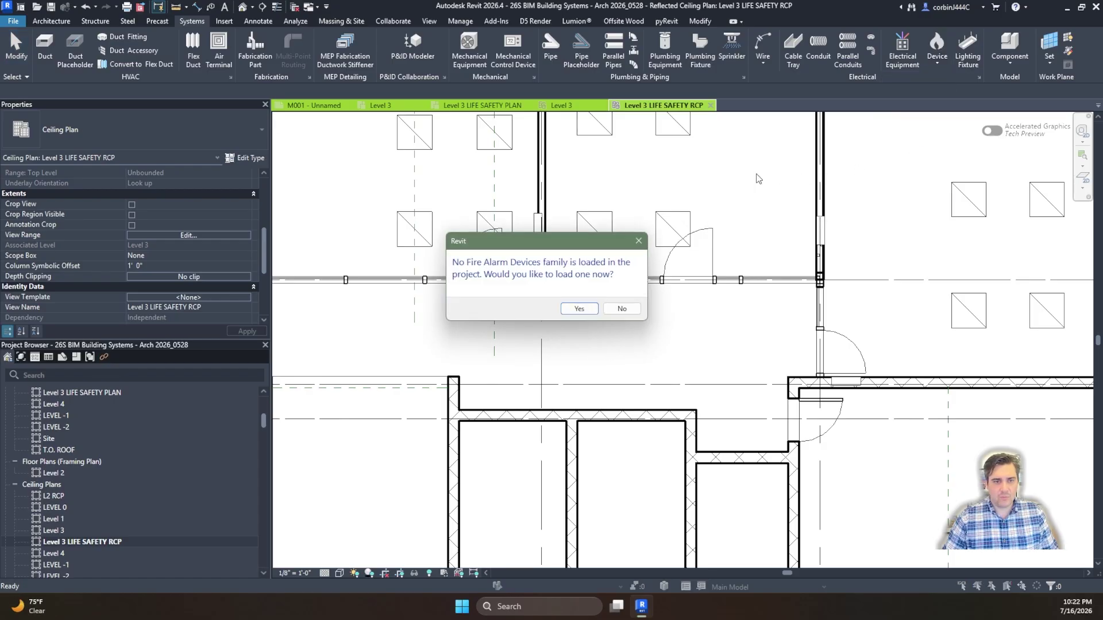
{"action": "key", "text": "Escape"}
Step: Place an Exit Sign component in the corridor in front of the stair door
{"action": "left_click", "coordinate": [63, 23]}
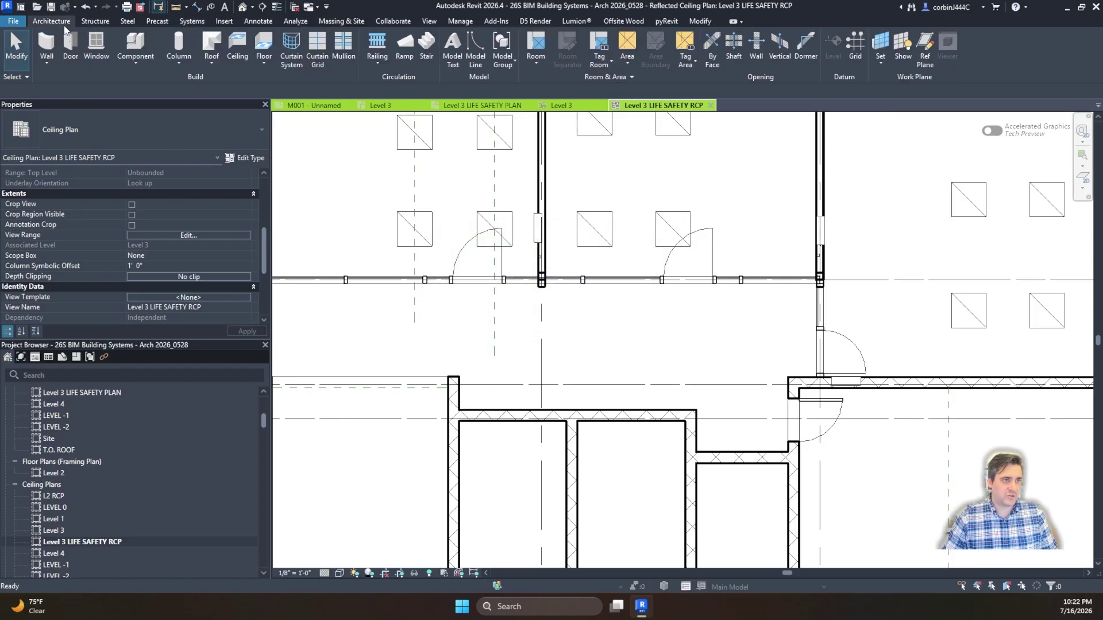
{"action": "left_click", "coordinate": [131, 56]}
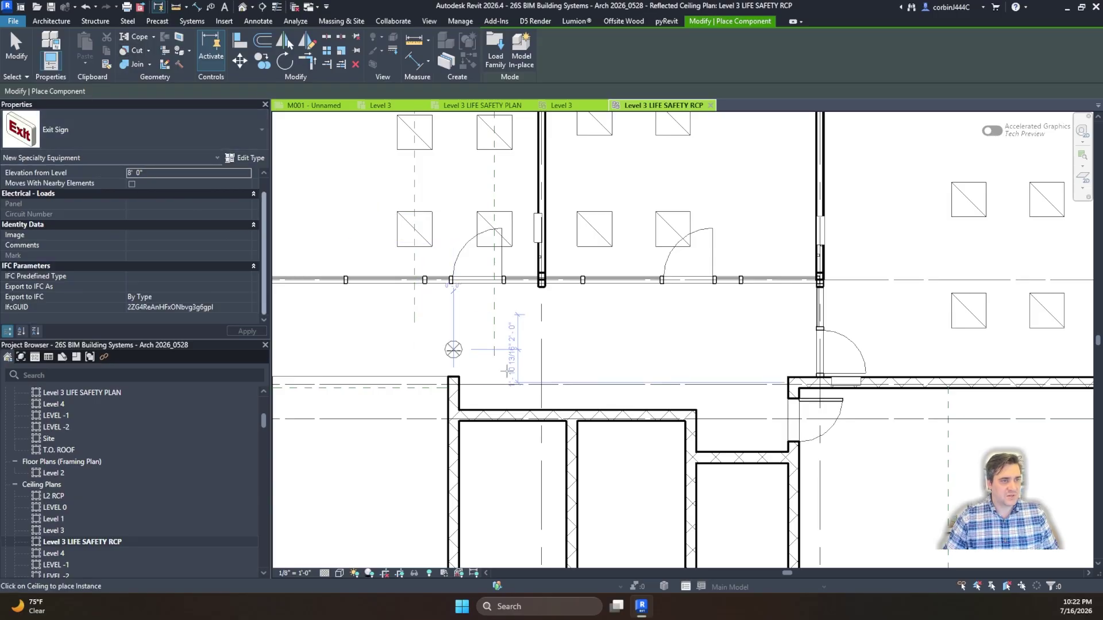
{"action": "scroll", "coordinate": [783, 450], "scroll_direction": "up", "scroll_amount": 3}
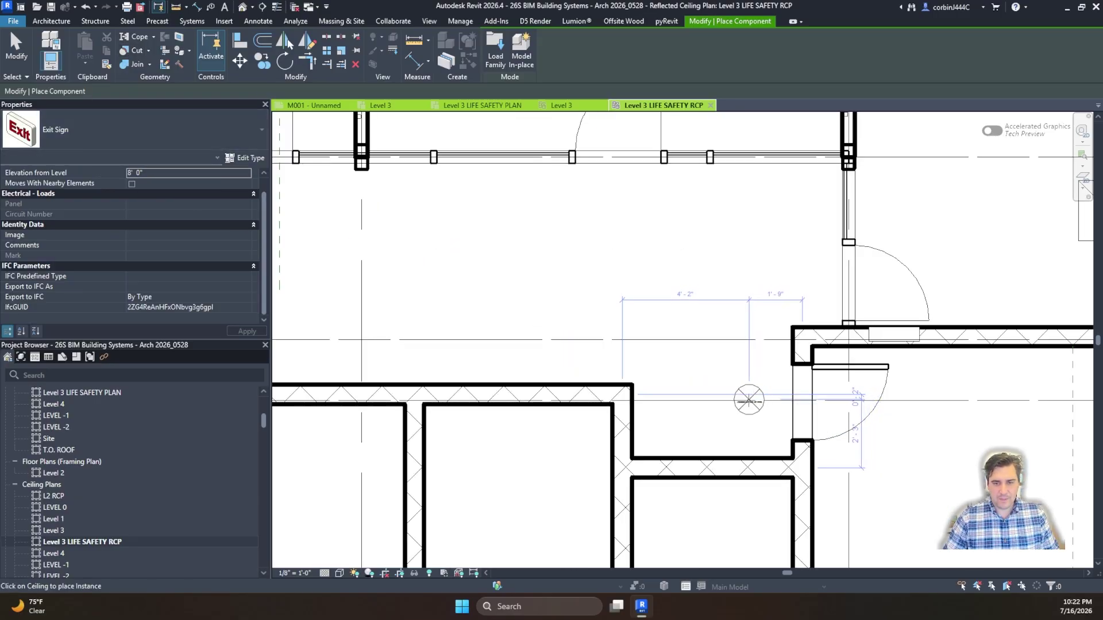
{"action": "left_click", "coordinate": [748, 400]}
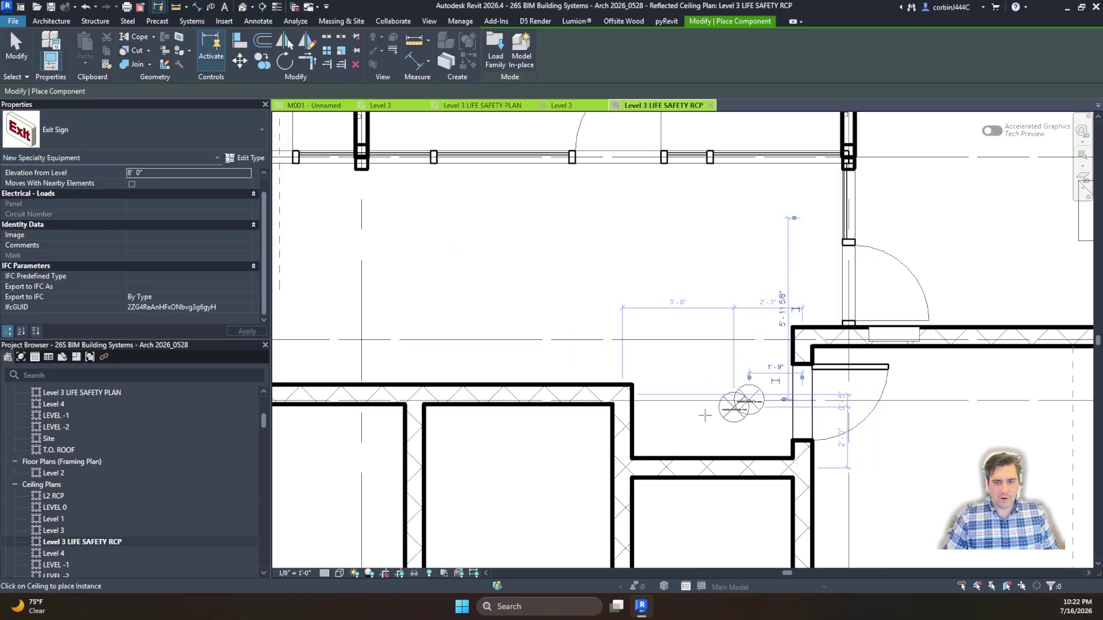
Step: Place one exit sign near the west end of the corridor and another inside the west room beside its corridor door
{"action": "scroll", "coordinate": [709, 404], "scroll_direction": "up", "scroll_amount": 3}
{"action": "scroll", "coordinate": [829, 390], "scroll_direction": "down", "scroll_amount": 2}
{"action": "scroll", "coordinate": [855, 370], "scroll_direction": "down", "scroll_amount": 2}
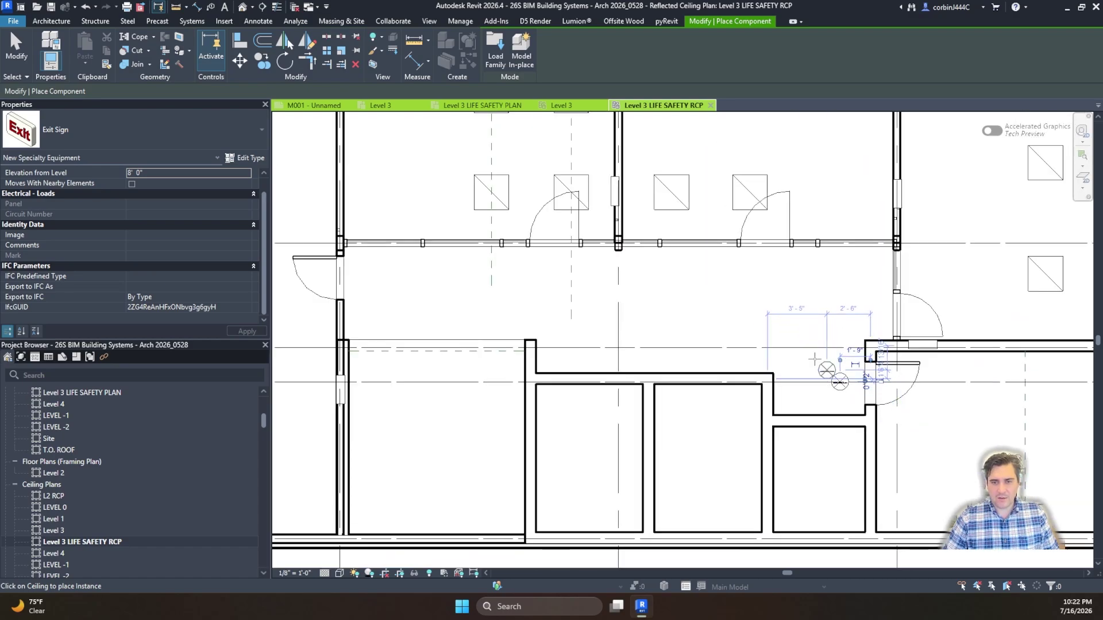
{"action": "scroll", "coordinate": [477, 345], "scroll_direction": "down", "scroll_amount": 1}
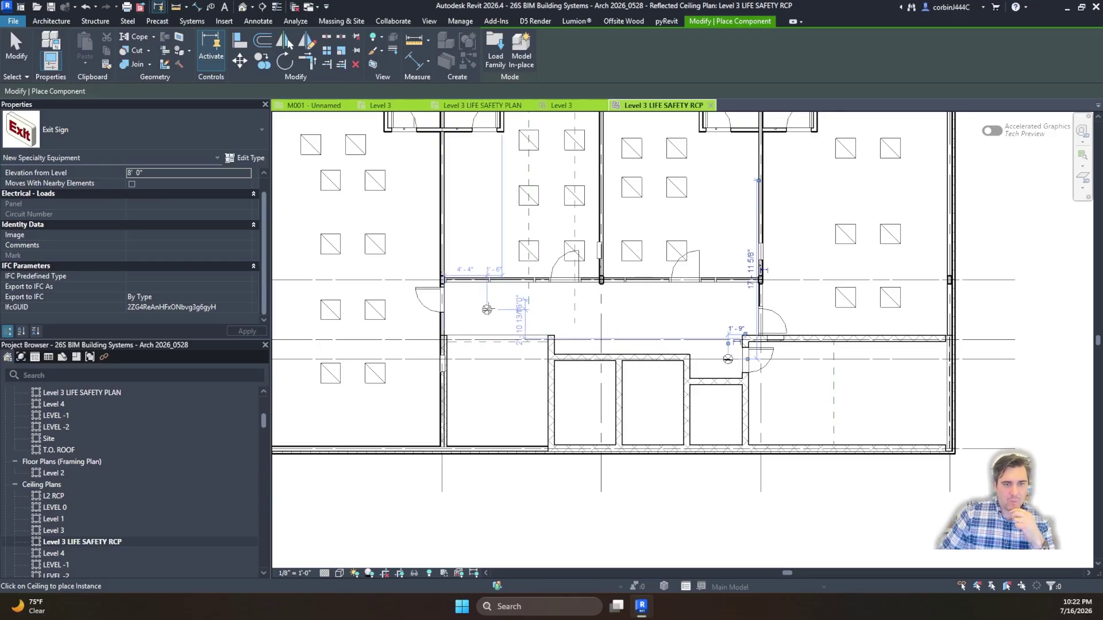
{"action": "scroll", "coordinate": [360, 335], "scroll_direction": "up", "scroll_amount": 2}
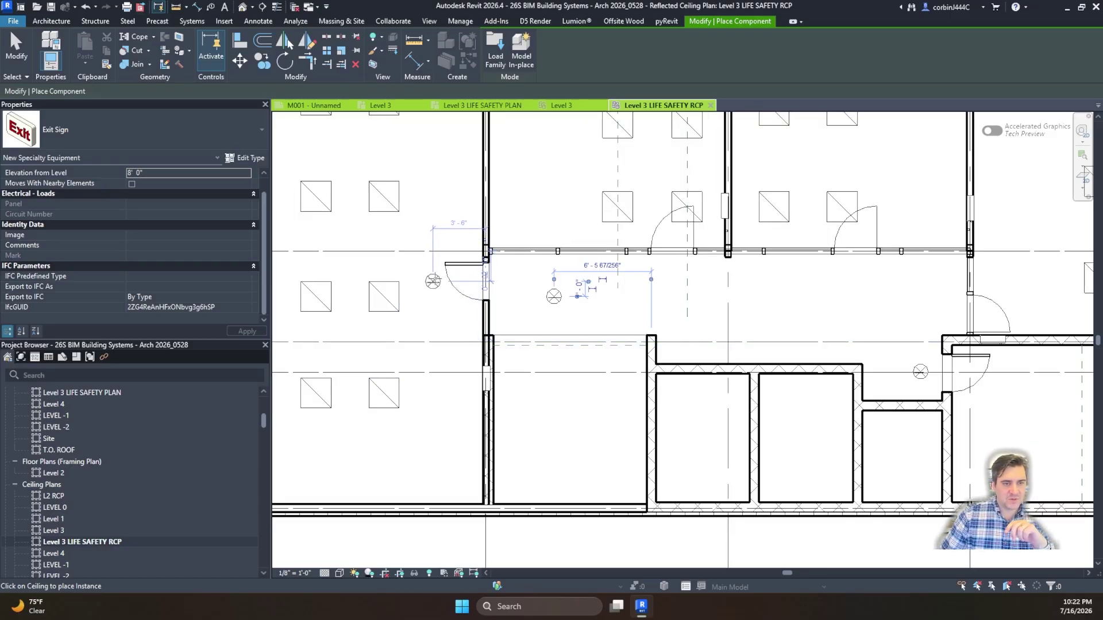
{"action": "scroll", "coordinate": [419, 376], "scroll_direction": "down", "scroll_amount": 4}
{"action": "scroll", "coordinate": [576, 301], "scroll_direction": "up", "scroll_amount": 3}
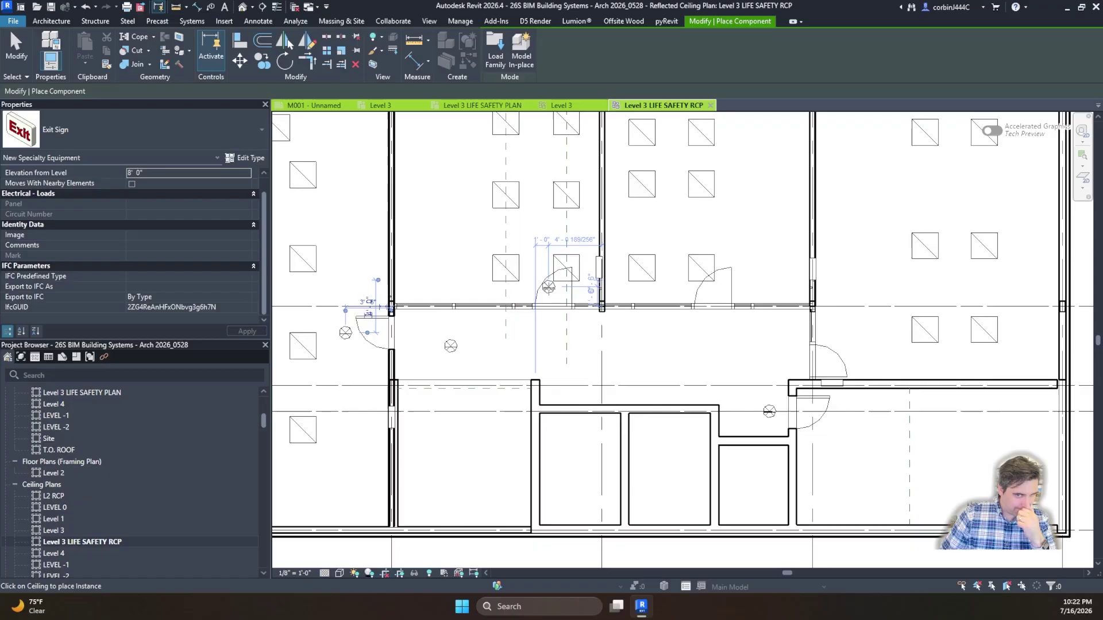
Step: Place exit signs inside the two middle rooms and the east room at their corridor doors, and finish placing components
{"action": "left_click", "coordinate": [555, 287]}
{"action": "left_click", "coordinate": [714, 286]}
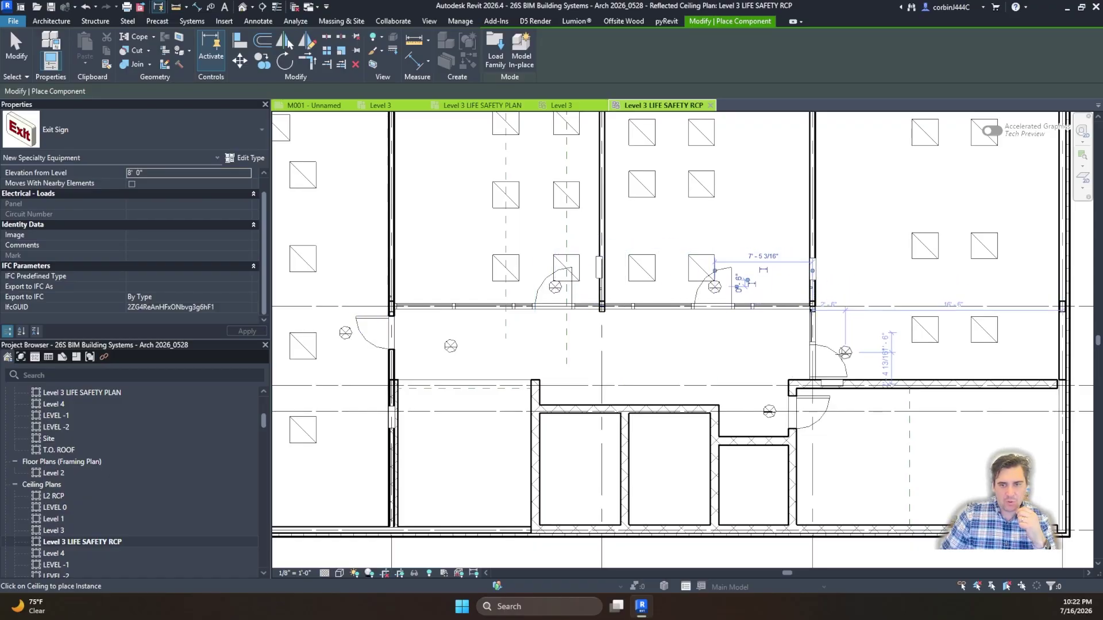
{"action": "left_click", "coordinate": [839, 365]}
{"action": "scroll", "coordinate": [769, 412], "scroll_direction": "up", "scroll_amount": 3}
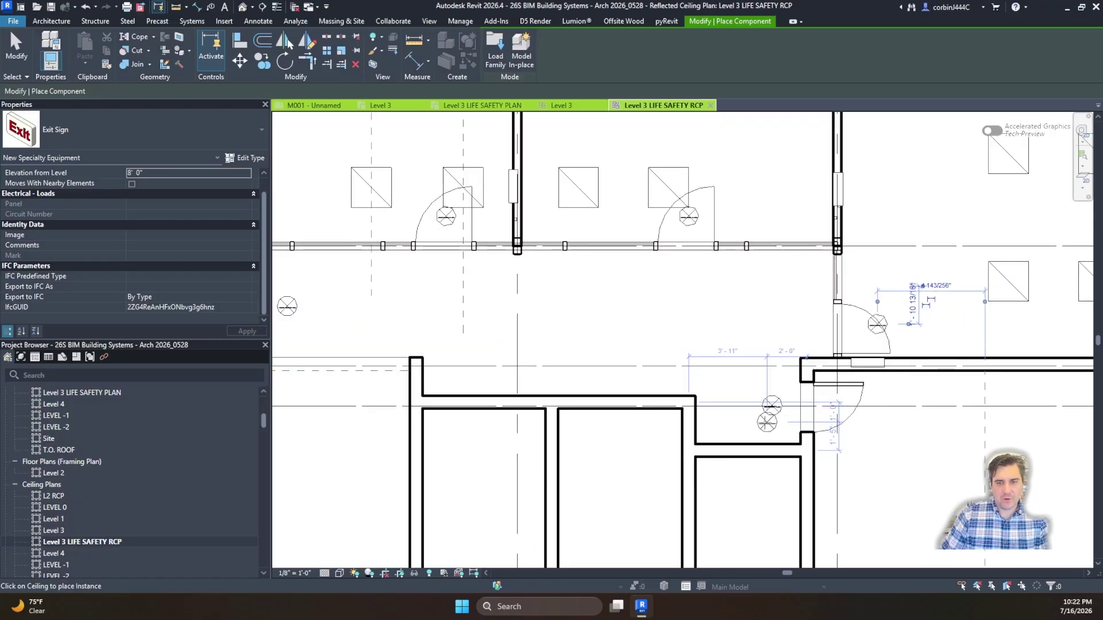
{"action": "left_click", "coordinate": [773, 403]}
{"action": "scroll", "coordinate": [689, 390], "scroll_direction": "down", "scroll_amount": 4}
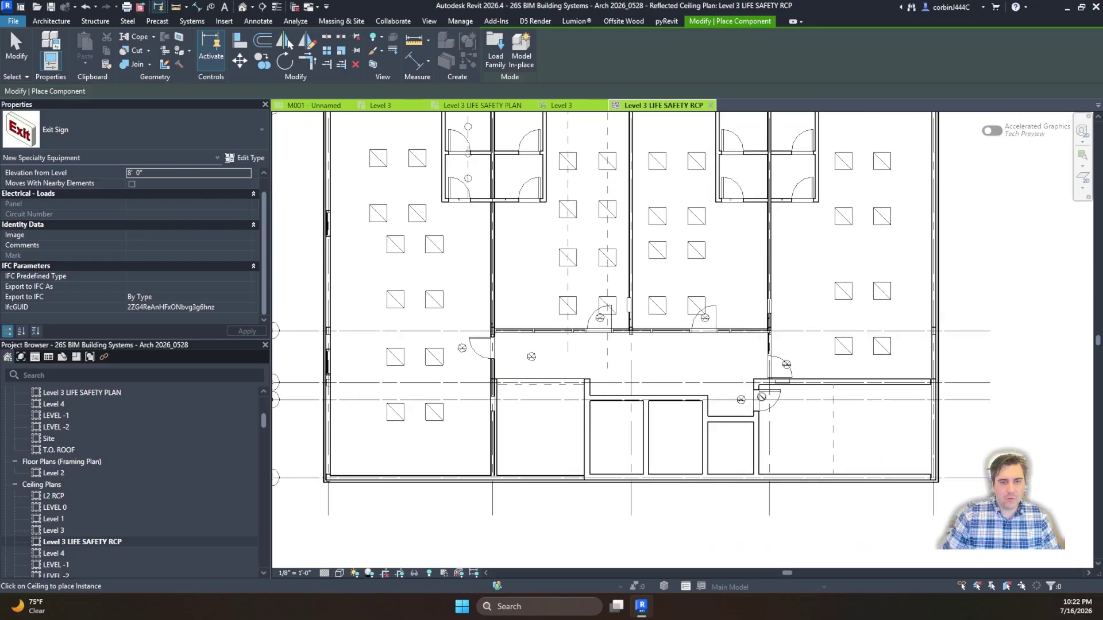
{"action": "scroll", "coordinate": [560, 376], "scroll_direction": "up", "scroll_amount": 2}
{"action": "key", "text": "Escape"}
{"action": "key", "text": "Escape"}
Step: Check the exit sign symbols on the ceiling plan with the detail level set to Coarse, and restore it to Fine
{"action": "scroll", "coordinate": [488, 345], "scroll_direction": "up", "scroll_amount": 6}
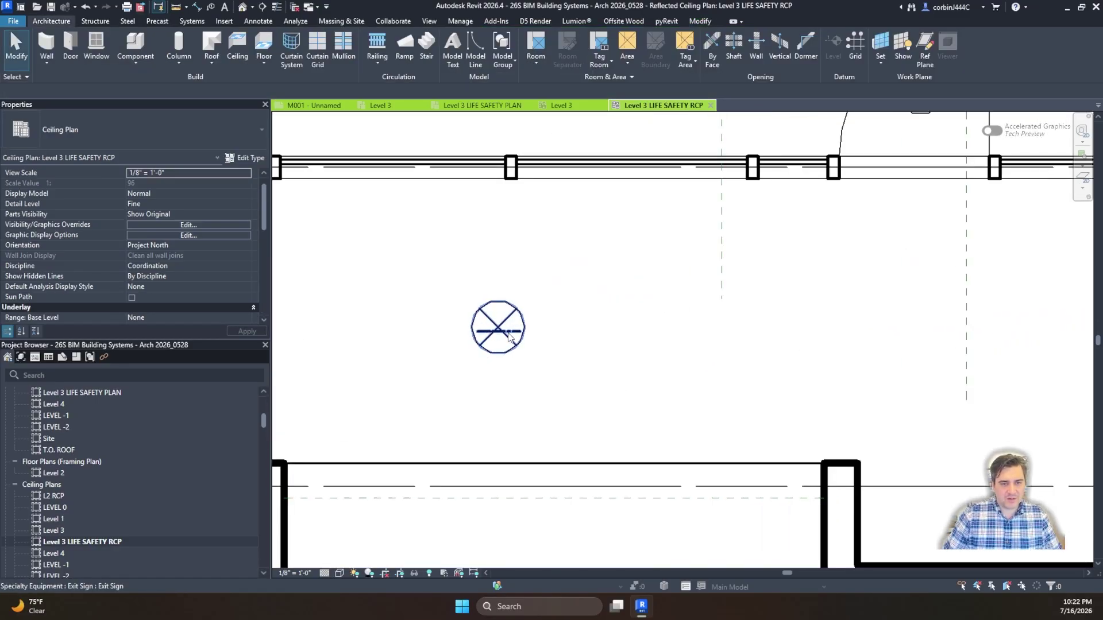
{"action": "left_click", "coordinate": [476, 347]}
{"action": "scroll", "coordinate": [488, 339], "scroll_direction": "down", "scroll_amount": 5}
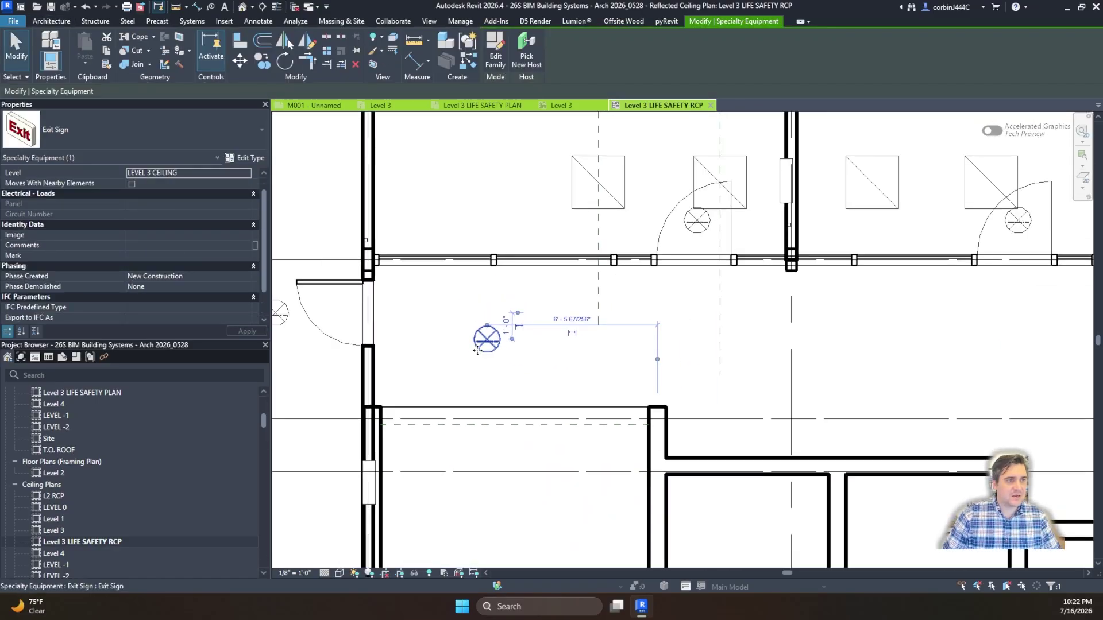
{"action": "scroll", "coordinate": [468, 297], "scroll_direction": "up", "scroll_amount": 4}
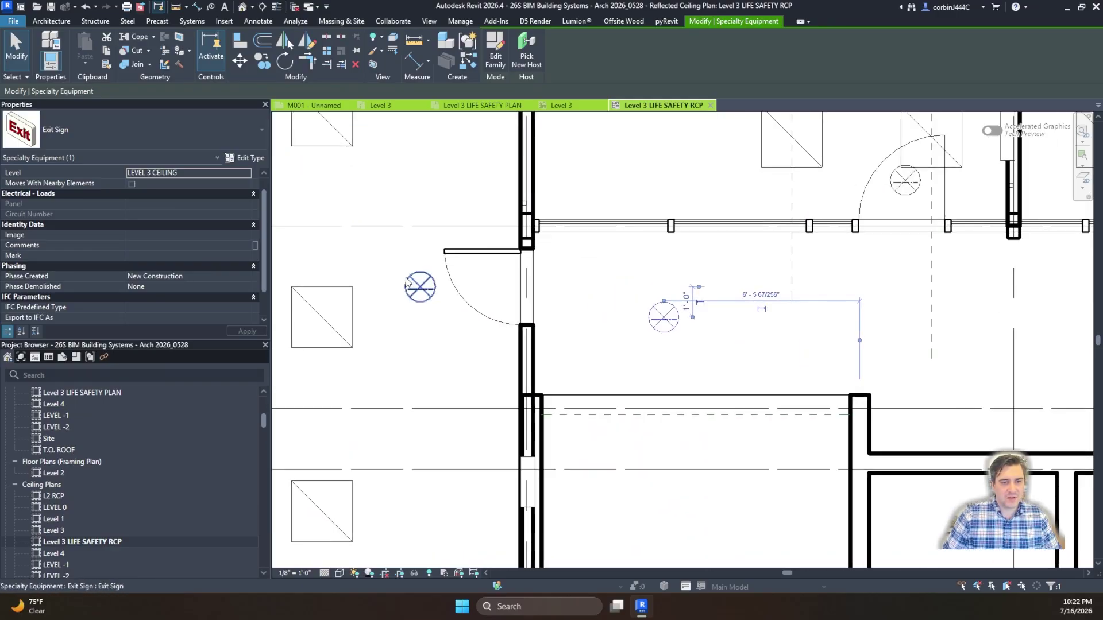
{"action": "left_click", "coordinate": [325, 573]}
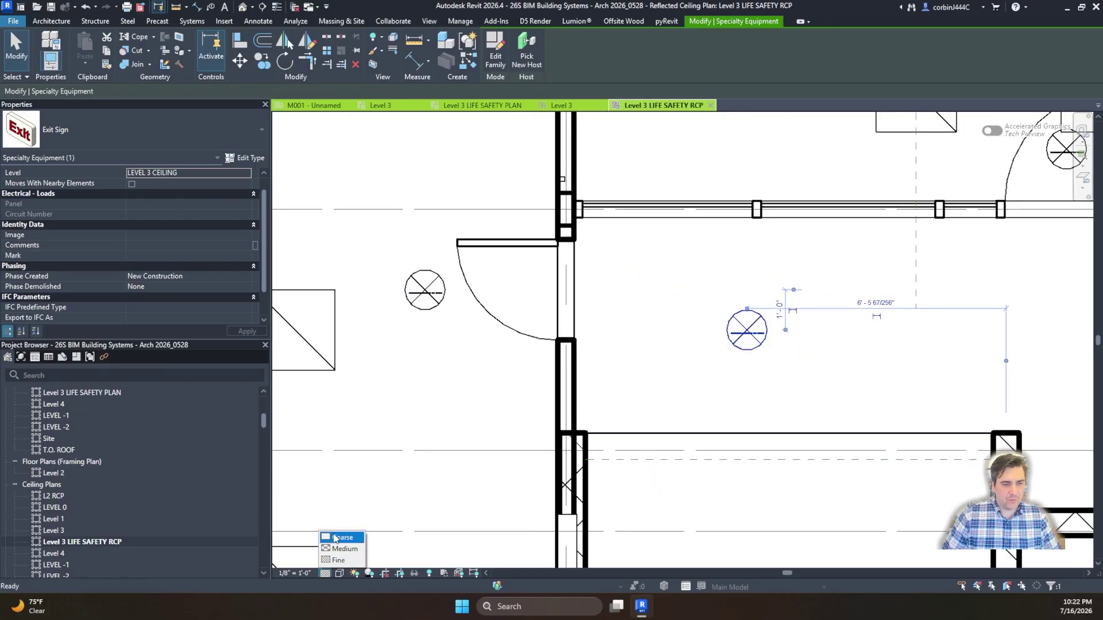
{"action": "left_click", "coordinate": [339, 537]}
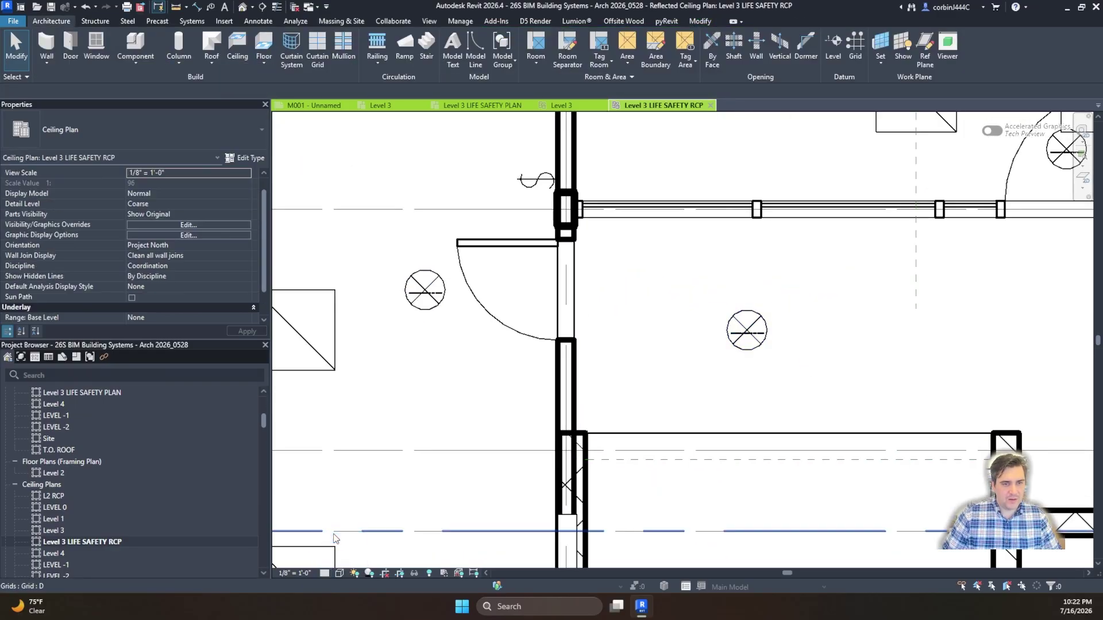
{"action": "left_click", "coordinate": [324, 573]}
{"action": "left_click", "coordinate": [333, 569]}
{"action": "scroll", "coordinate": [451, 324], "scroll_direction": "down", "scroll_amount": 1}
{"action": "scroll", "coordinate": [451, 323], "scroll_direction": "down", "scroll_amount": 2}
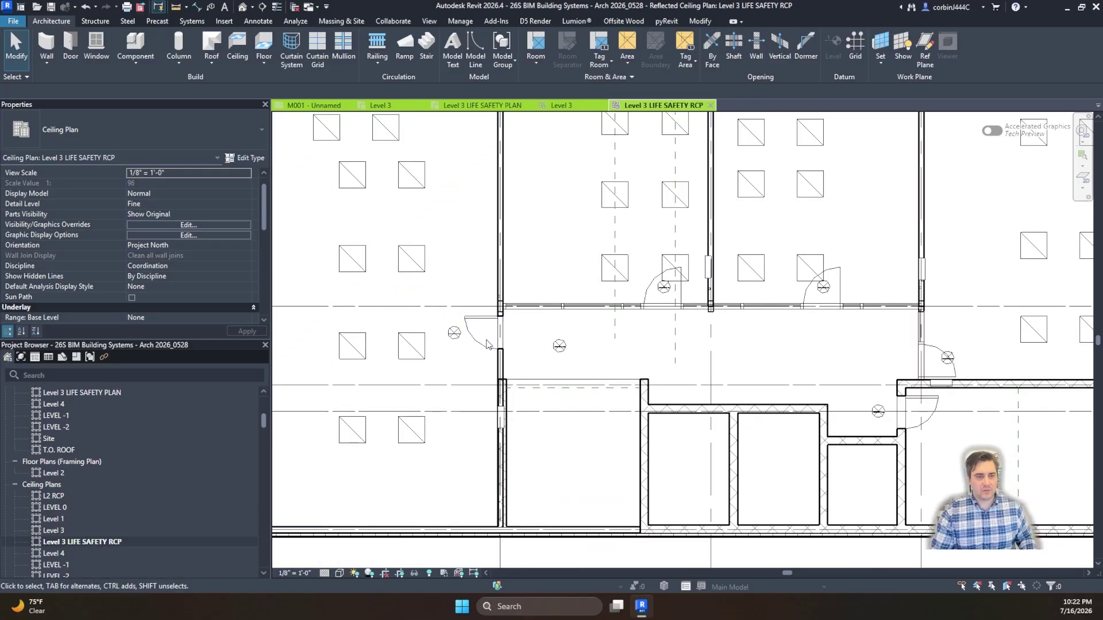
Step: Open the west room's Exit Sign family for editing and display its Ceiling floor plan
{"action": "left_click", "coordinate": [458, 339]}
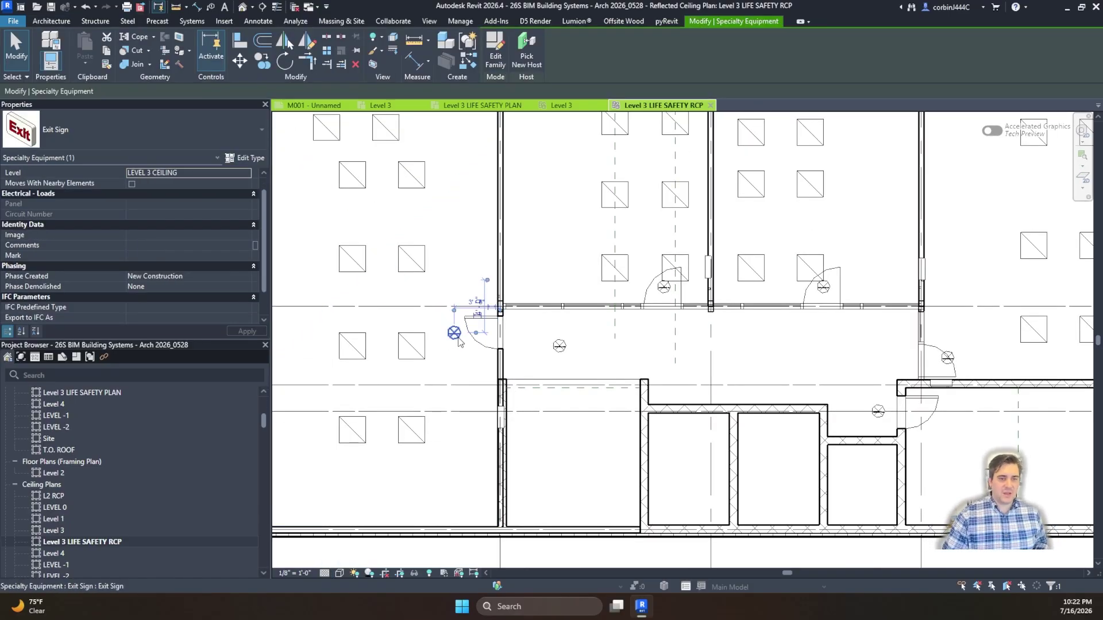
{"action": "left_click", "coordinate": [486, 66]}
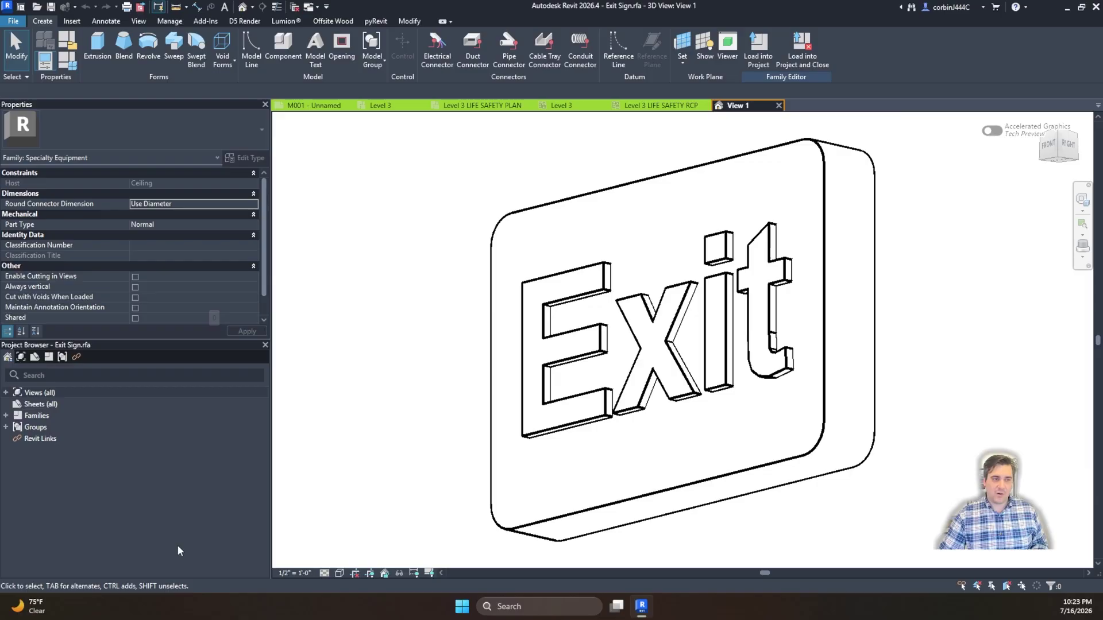
{"action": "double_click", "coordinate": [28, 393]}
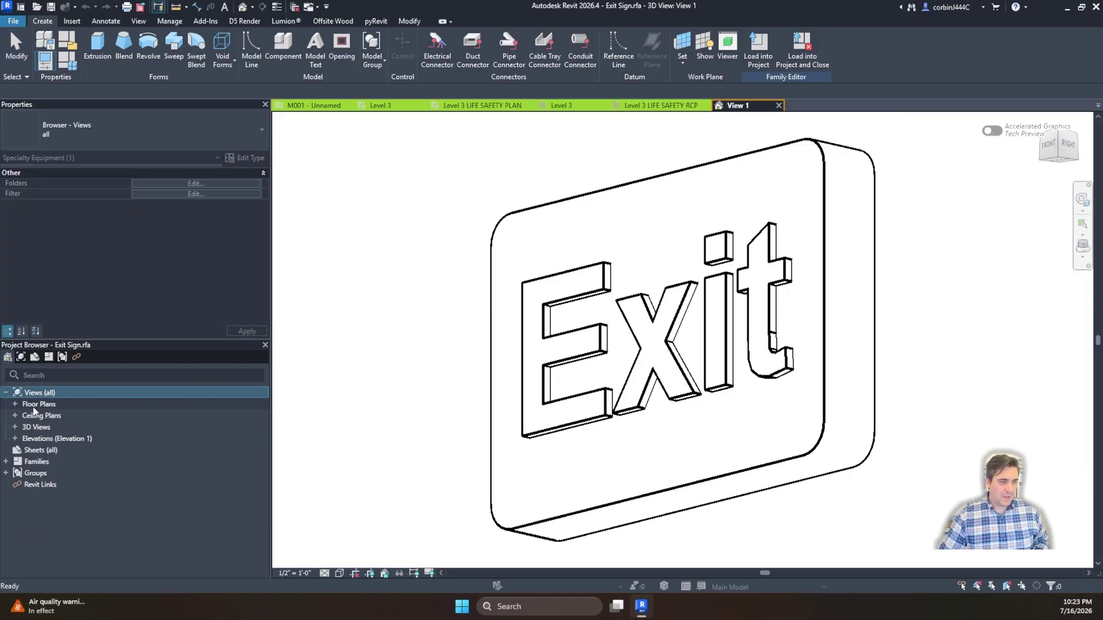
{"action": "double_click", "coordinate": [39, 404]}
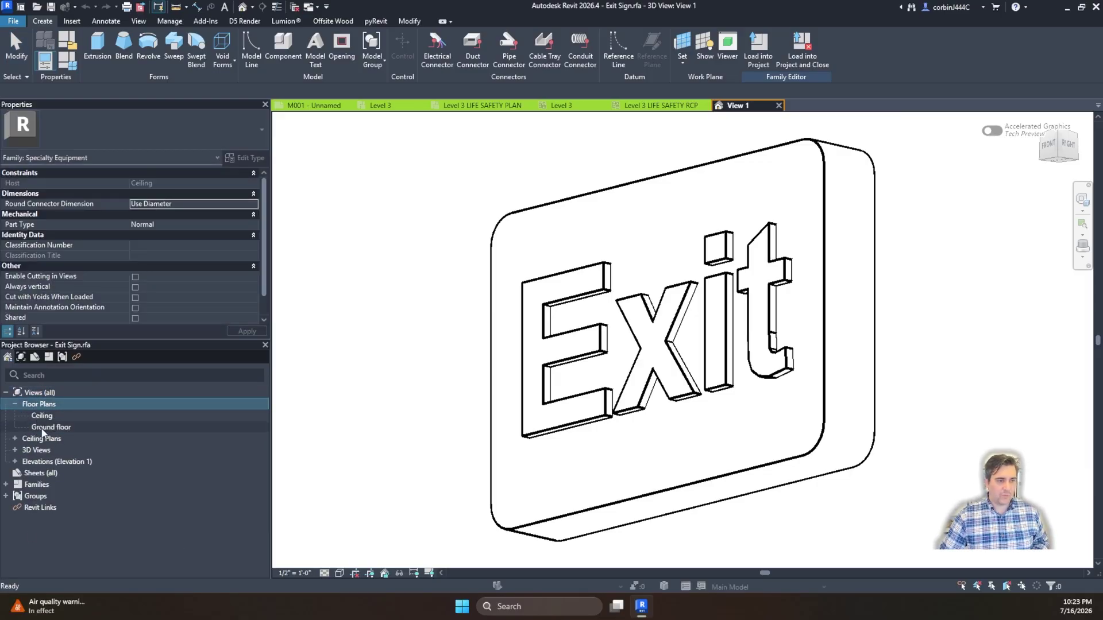
{"action": "double_click", "coordinate": [42, 415]}
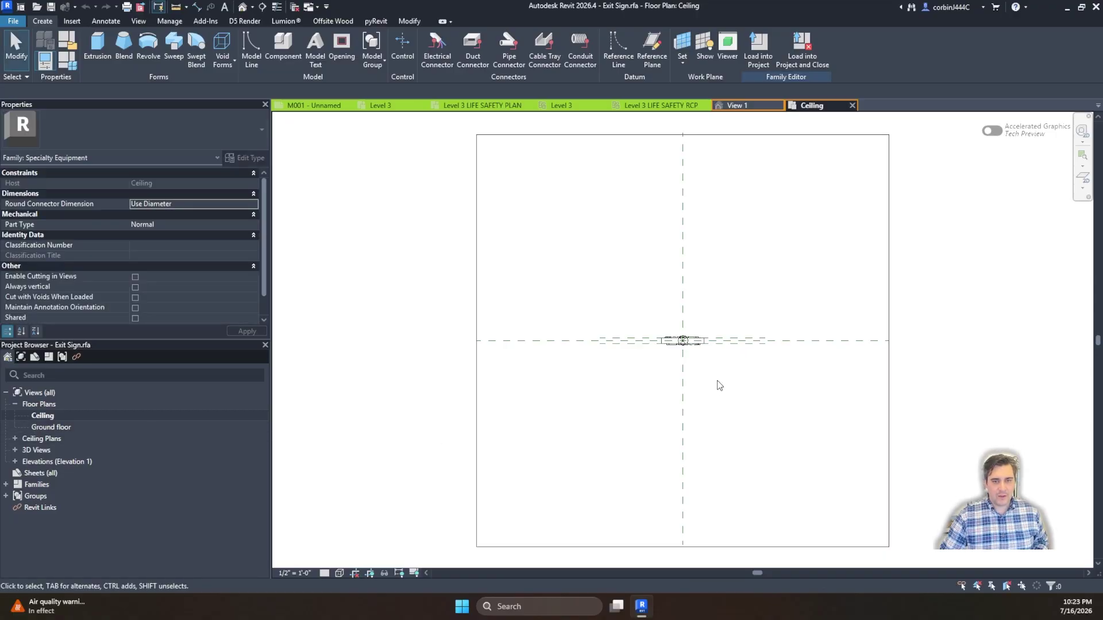
{"action": "scroll", "coordinate": [690, 330], "scroll_direction": "up", "scroll_amount": 6}
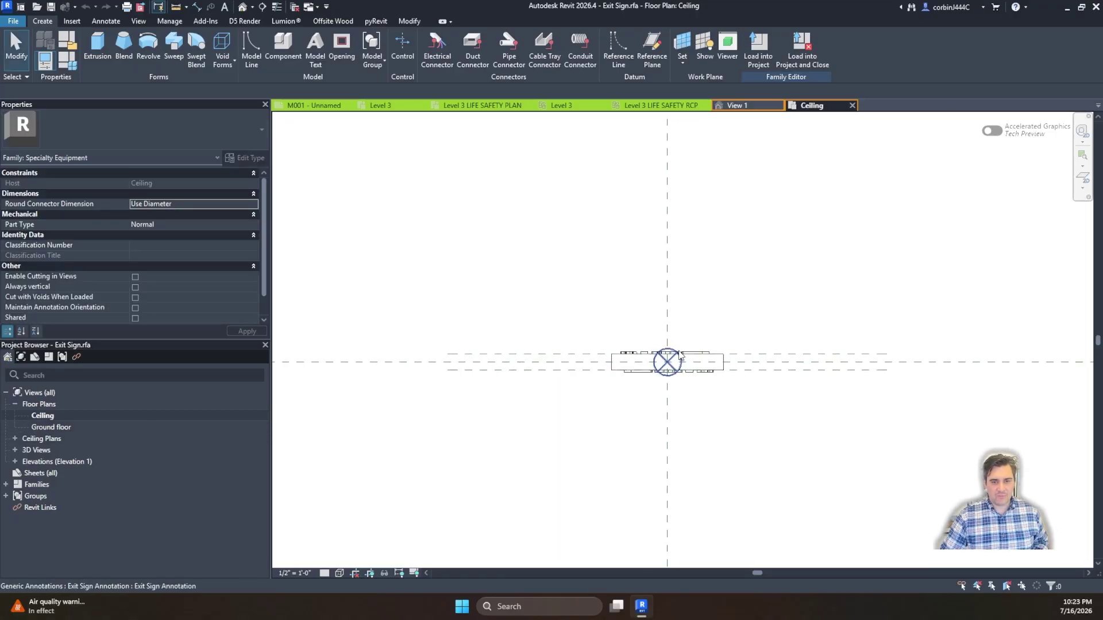
Step: Compare the family's Ground floor plan with its Ceiling plan and inspect the sign geometry in the Ceiling plan
{"action": "double_click", "coordinate": [36, 427]}
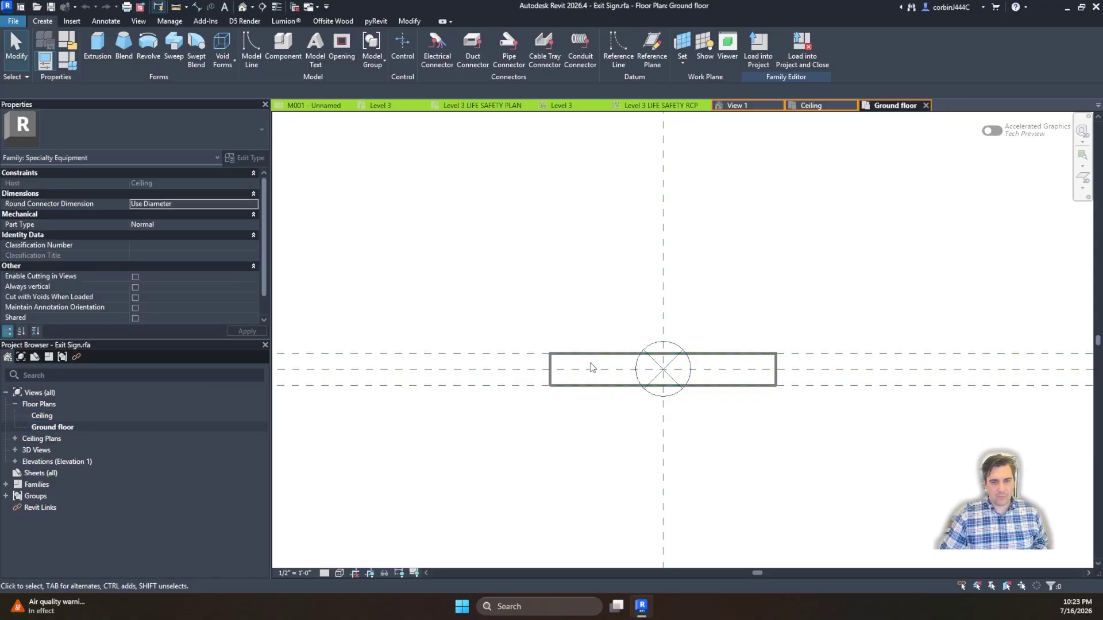
{"action": "double_click", "coordinate": [42, 416]}
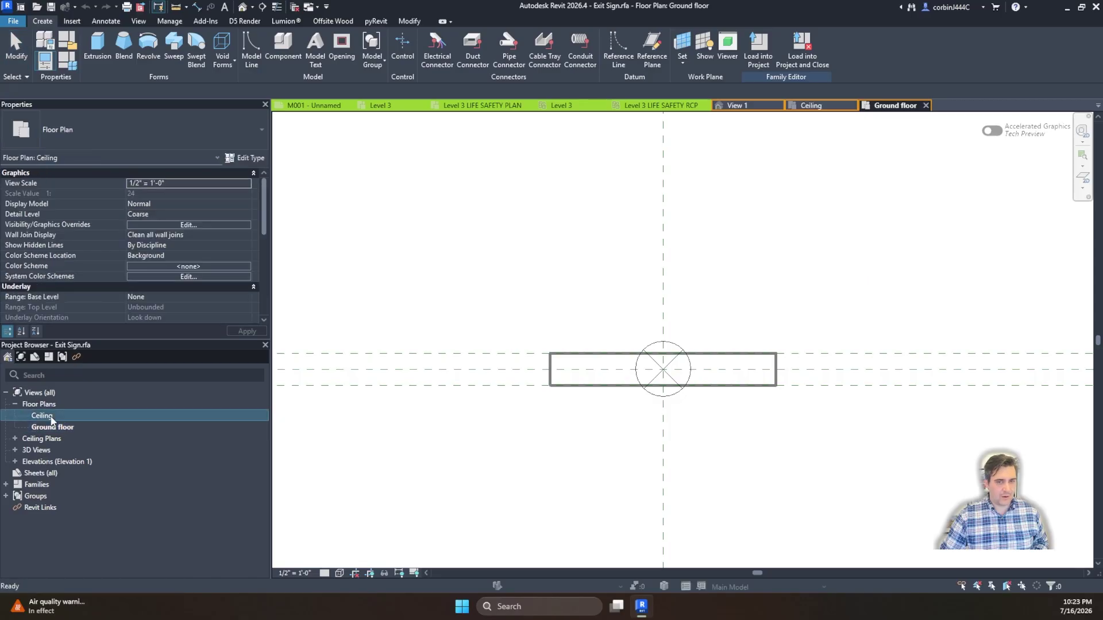
{"action": "left_click", "coordinate": [431, 419]}
{"action": "scroll", "coordinate": [597, 388], "scroll_direction": "up", "scroll_amount": 2}
{"action": "mouse_move", "coordinate": [461, 259]}
{"action": "left_mouse_down"}
{"action": "mouse_move", "coordinate": [828, 479]}
{"action": "mouse_move", "coordinate": [907, 463]}
{"action": "left_mouse_up"}
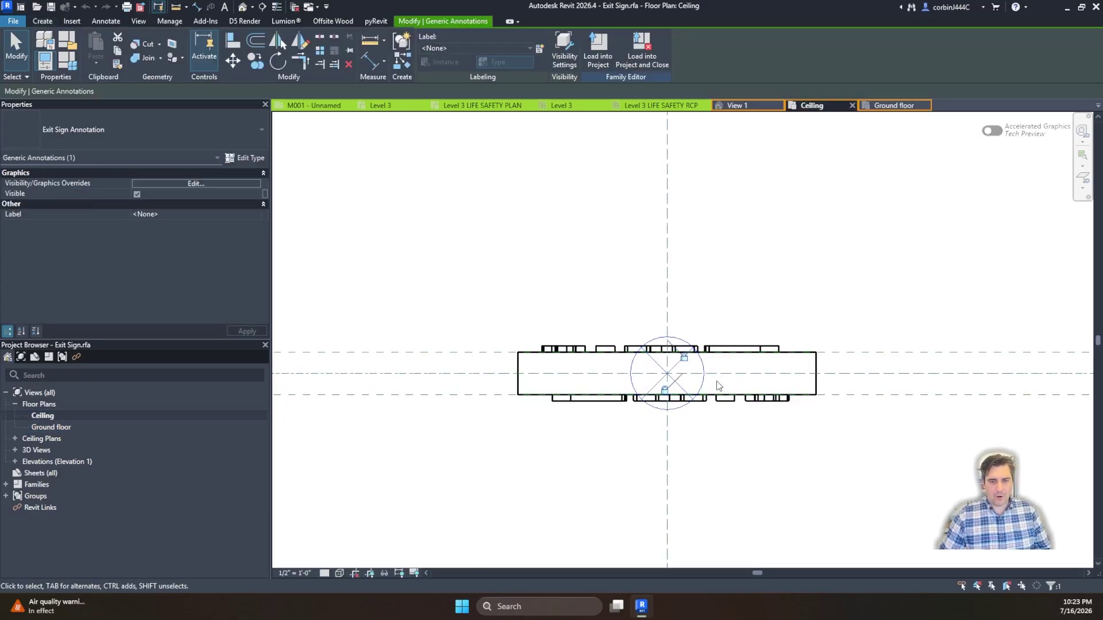
Step: Review the view-specific visibility settings of the sign body extrusion
{"action": "left_click", "coordinate": [789, 386]}
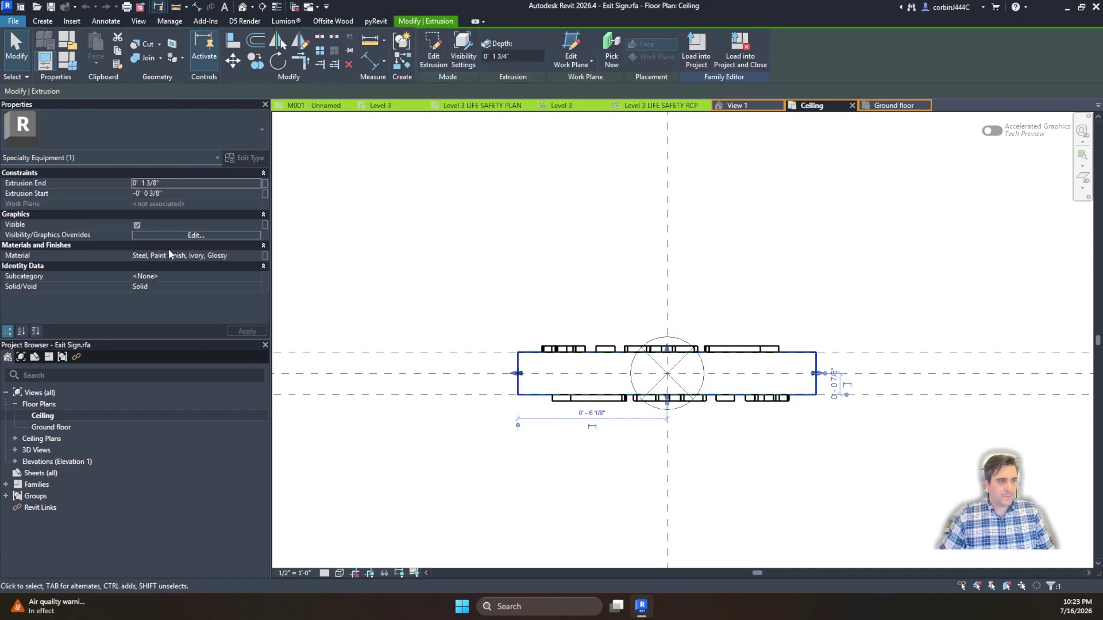
{"action": "left_click", "coordinate": [180, 236]}
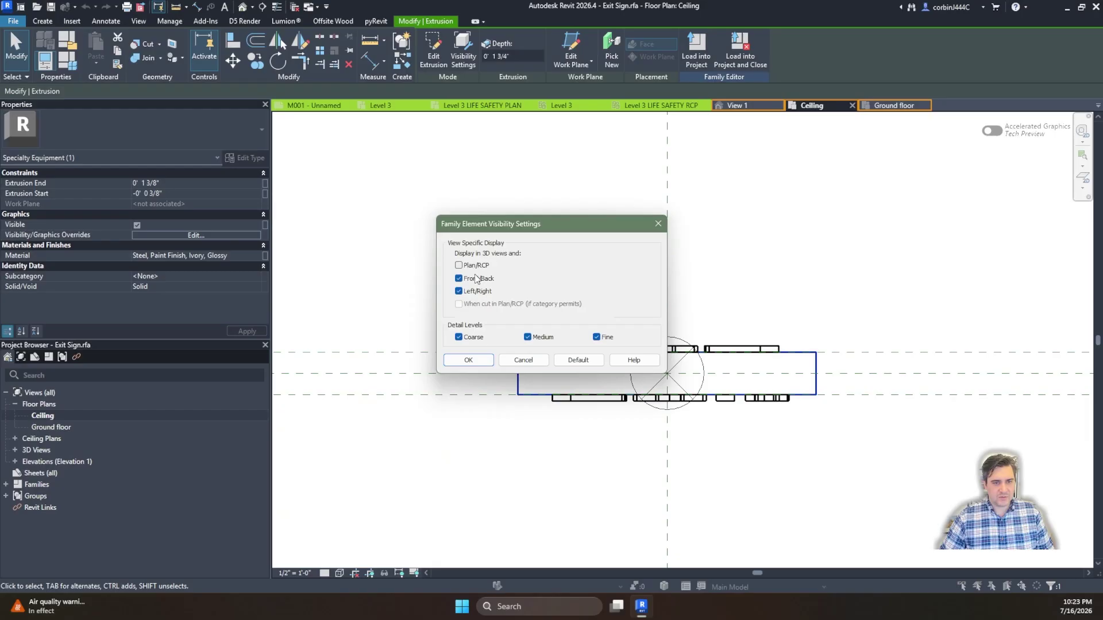
{"action": "left_click", "coordinate": [508, 360]}
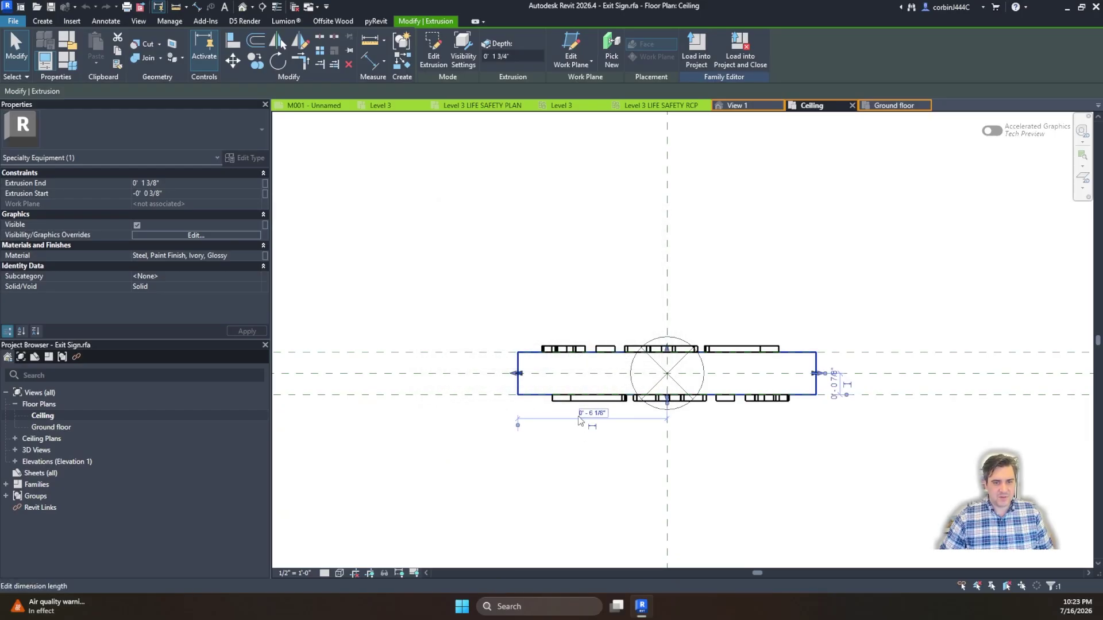
Step: Turn off Plan/RCP visibility for the Exit model text on both faces of the sign
{"action": "left_click", "coordinate": [583, 398]}
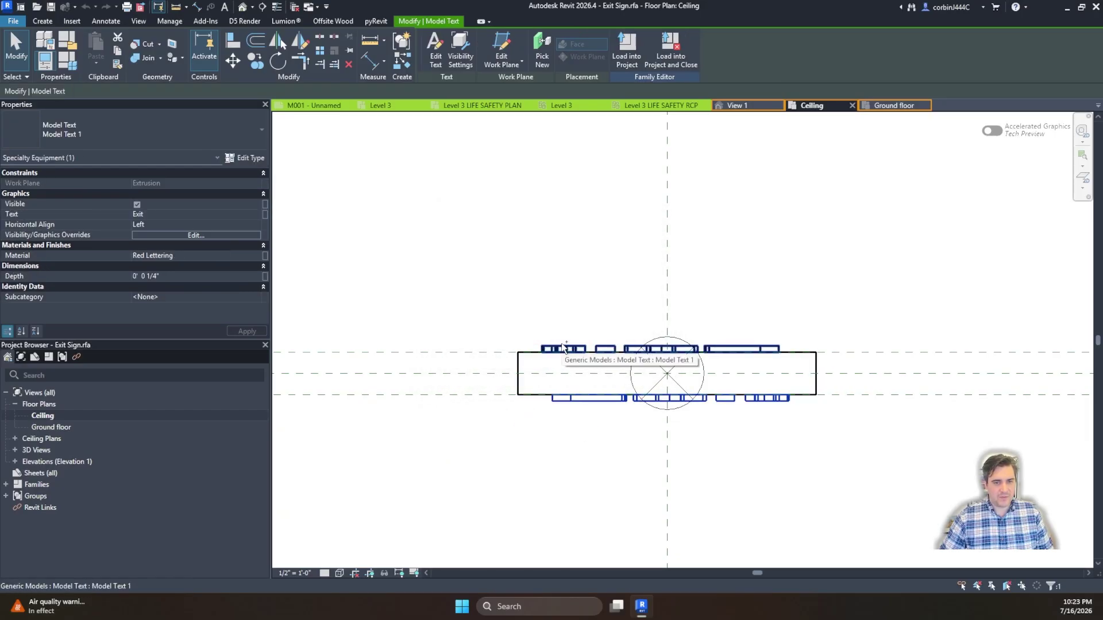
{"action": "left_click", "coordinate": [563, 349], "text": "ctrl"}
{"action": "left_click", "coordinate": [185, 236]}
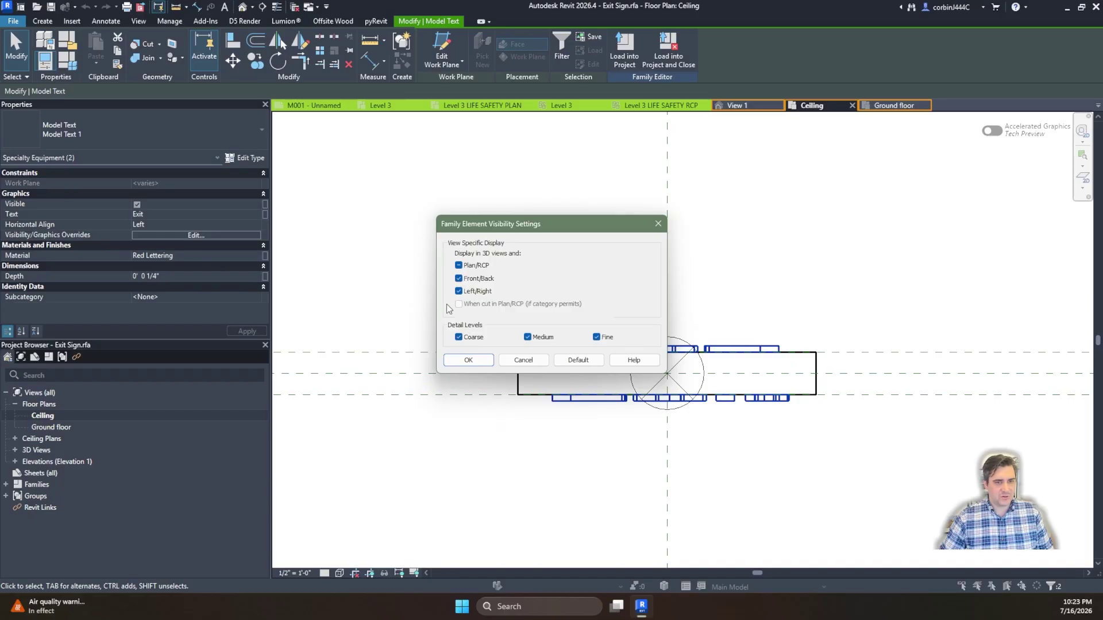
{"action": "left_click", "coordinate": [468, 360]}
{"action": "left_click", "coordinate": [475, 443]}
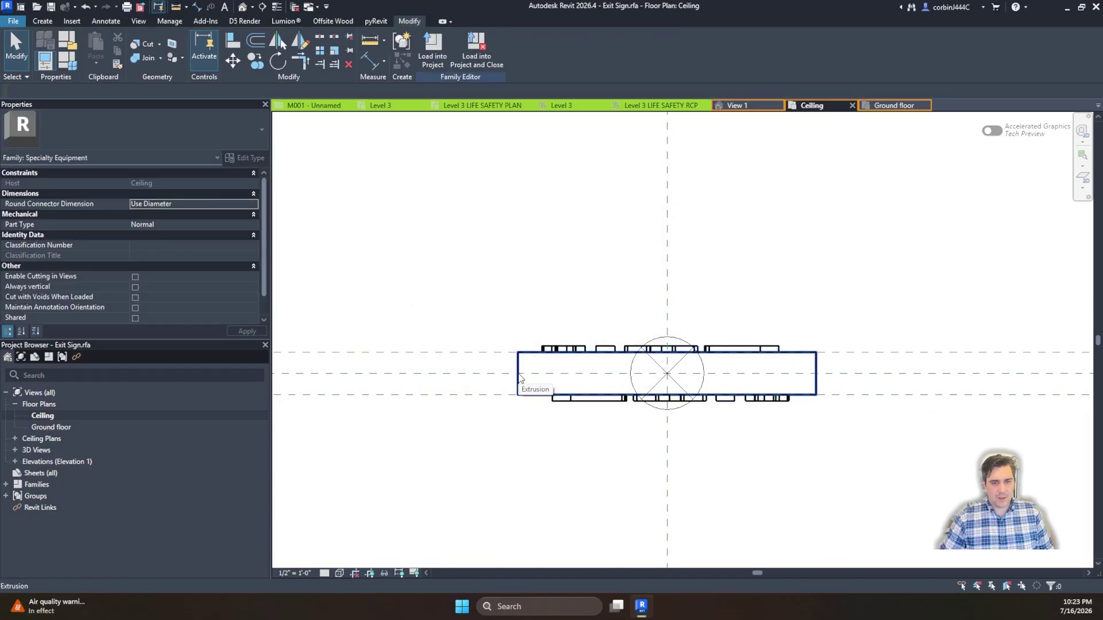
Step: Turn on Preview Visibility in the Ceiling plan and inspect the Exit Sign Annotation symbol
{"action": "left_click", "coordinate": [413, 573]}
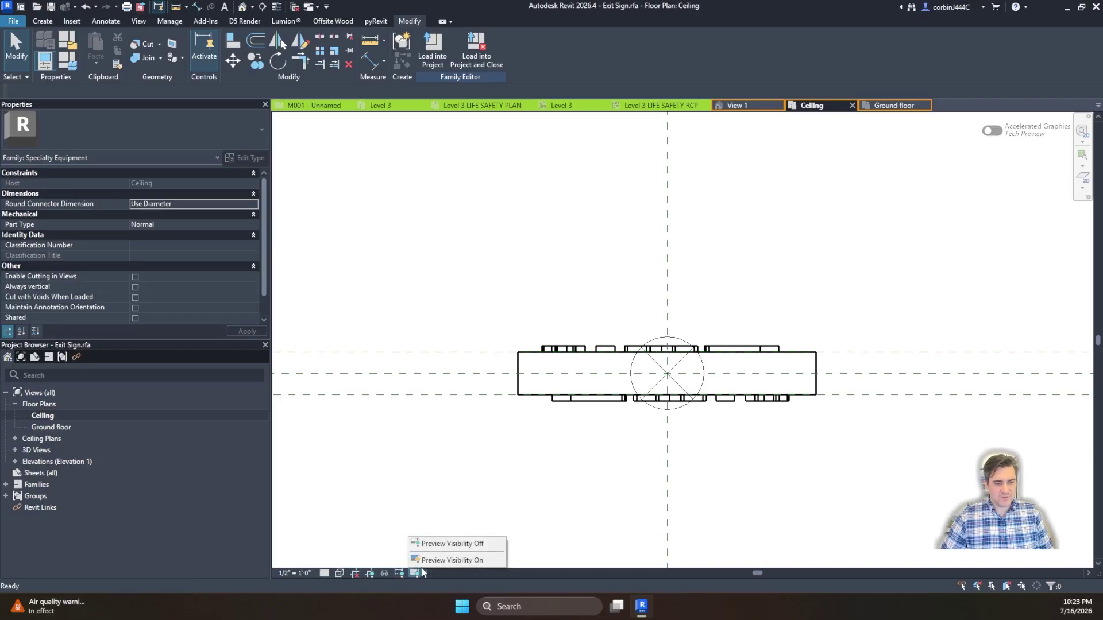
{"action": "left_click", "coordinate": [452, 560]}
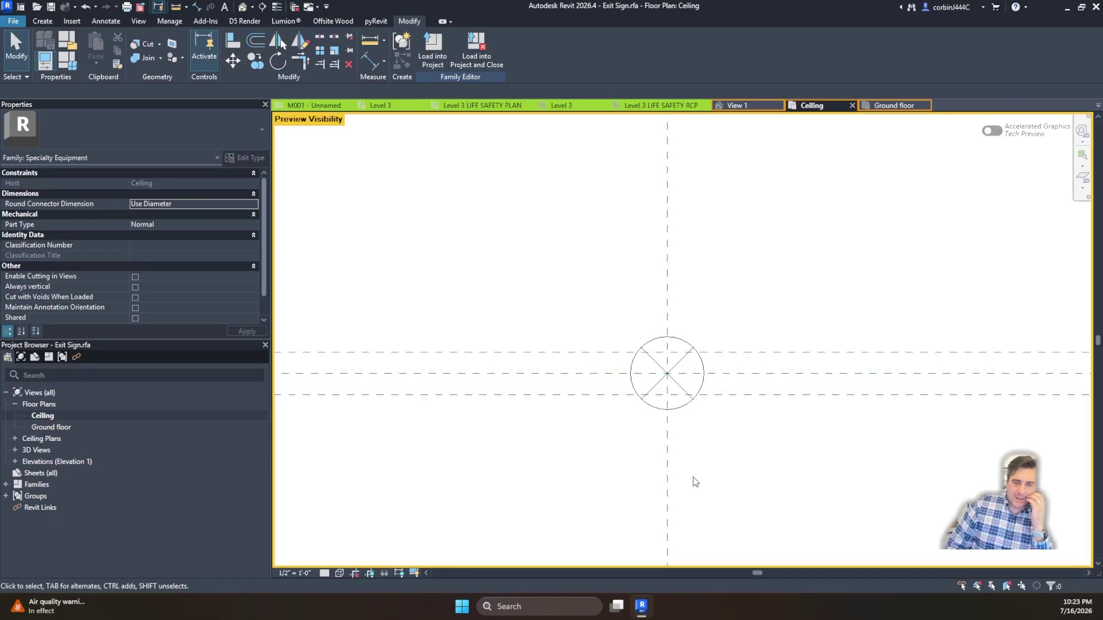
{"action": "mouse_move", "coordinate": [586, 234]}
{"action": "left_mouse_down"}
{"action": "mouse_move", "coordinate": [731, 457]}
{"action": "mouse_move", "coordinate": [754, 471]}
{"action": "left_mouse_up"}
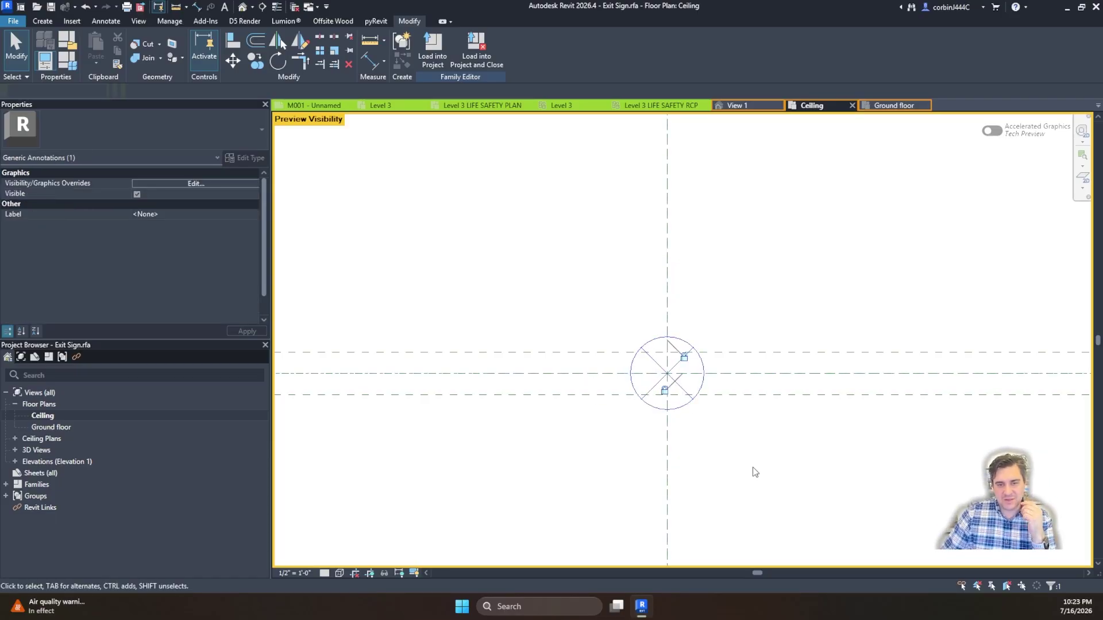
{"action": "left_click", "coordinate": [711, 448]}
{"action": "left_click", "coordinate": [657, 373]}
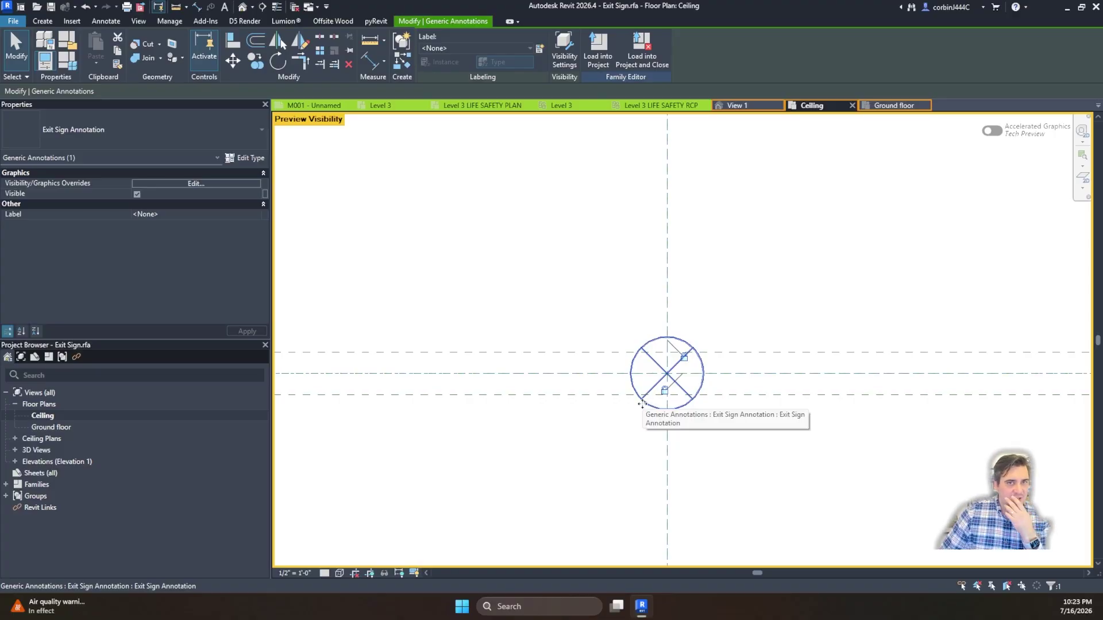
{"action": "left_click", "coordinate": [764, 454]}
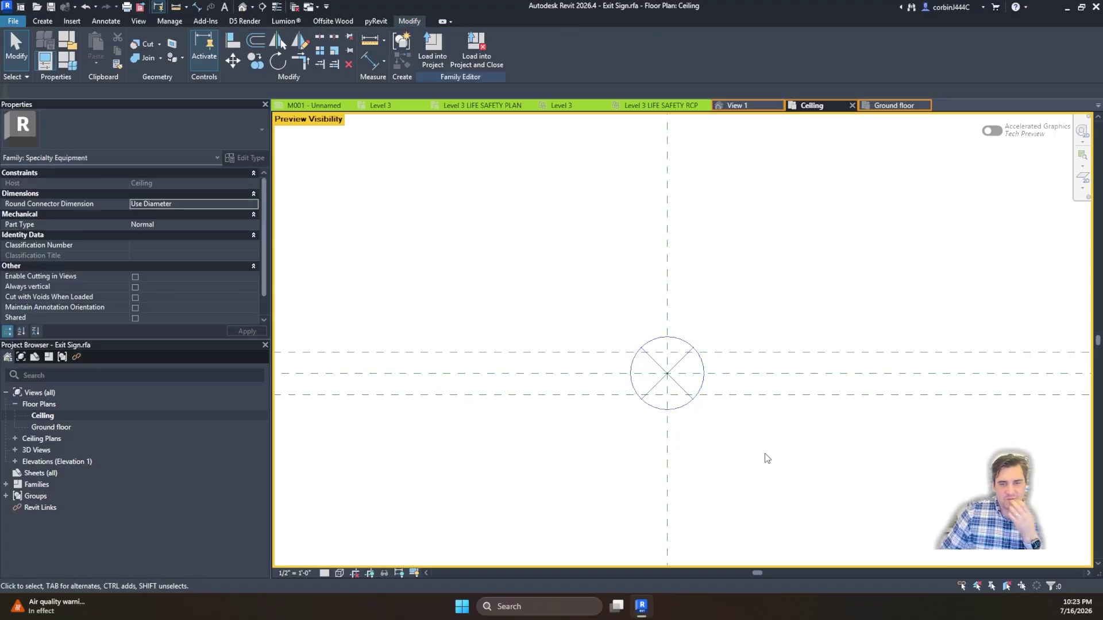
{"action": "left_click", "coordinate": [40, 23]}
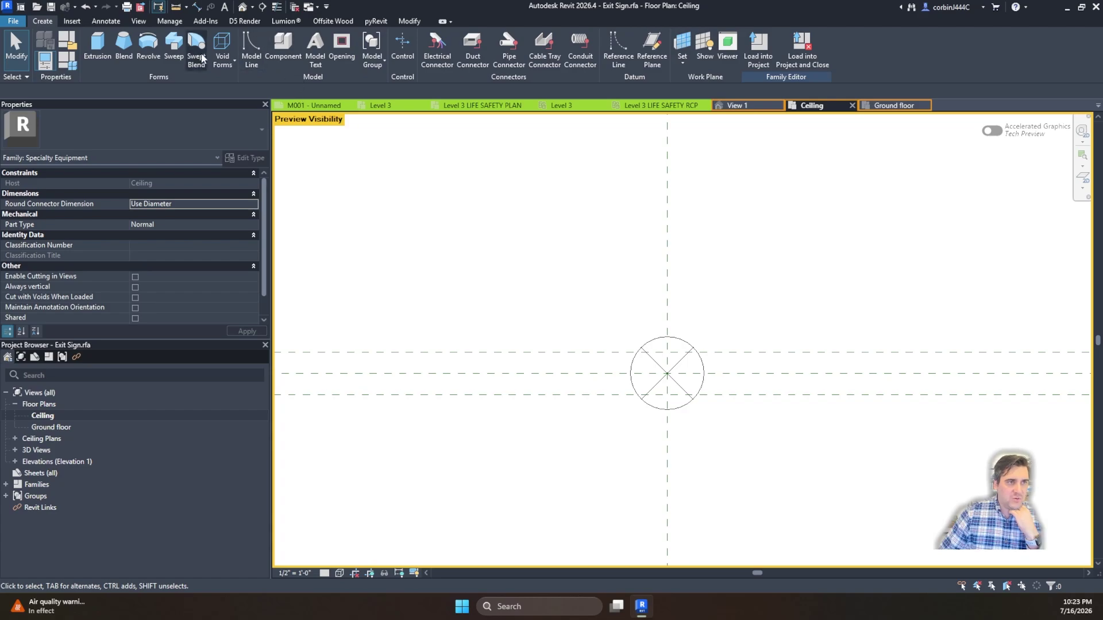
{"action": "left_click", "coordinate": [105, 24]}
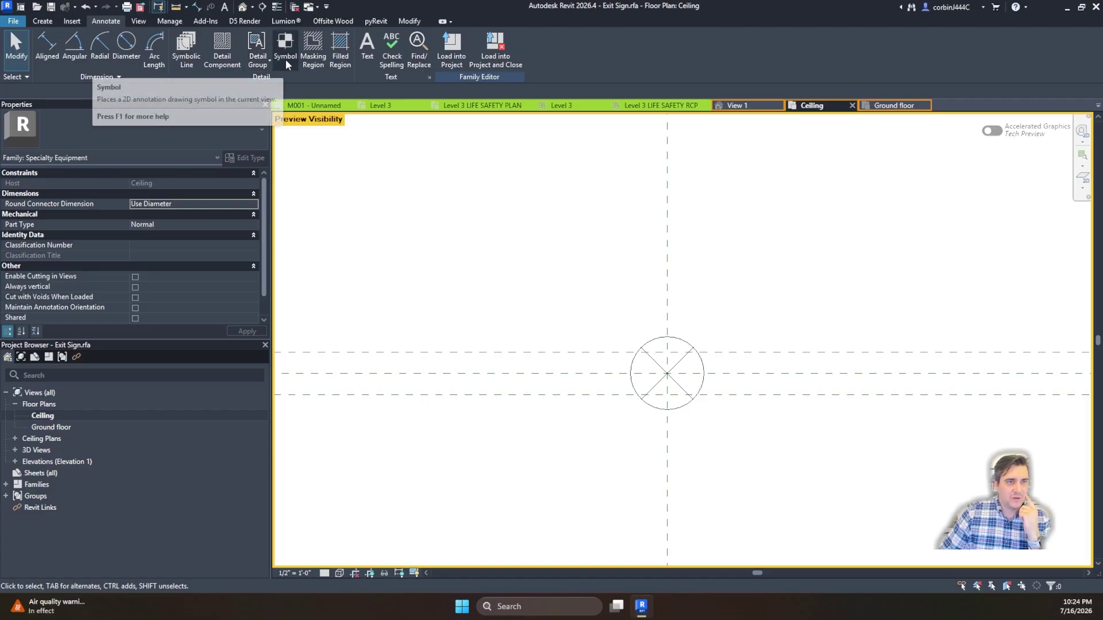
{"action": "left_click", "coordinate": [42, 21]}
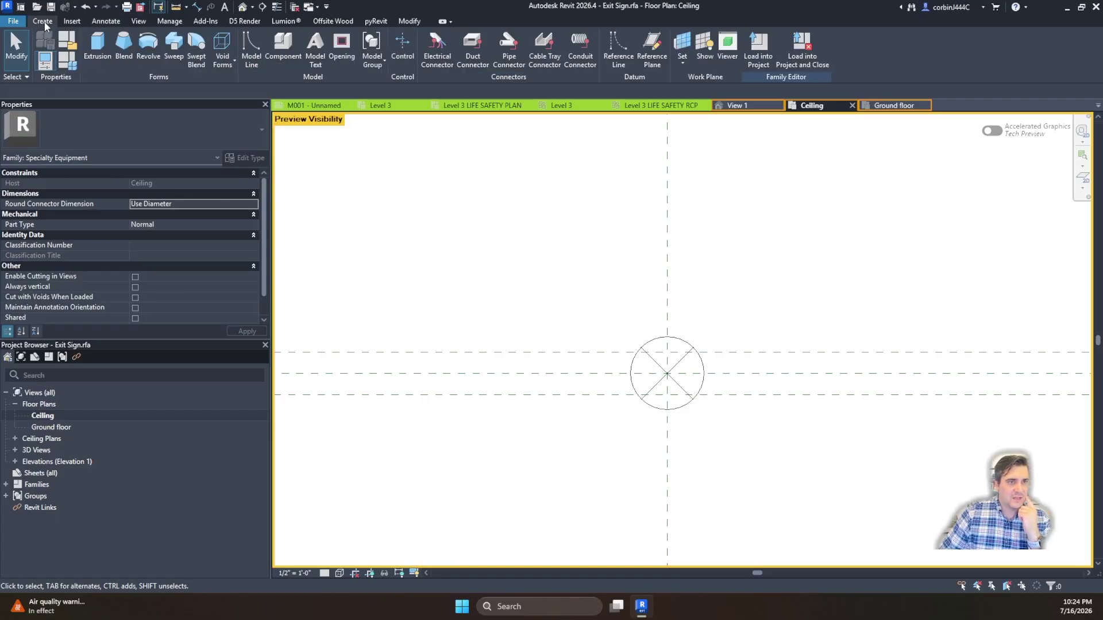
{"action": "left_click", "coordinate": [72, 21]}
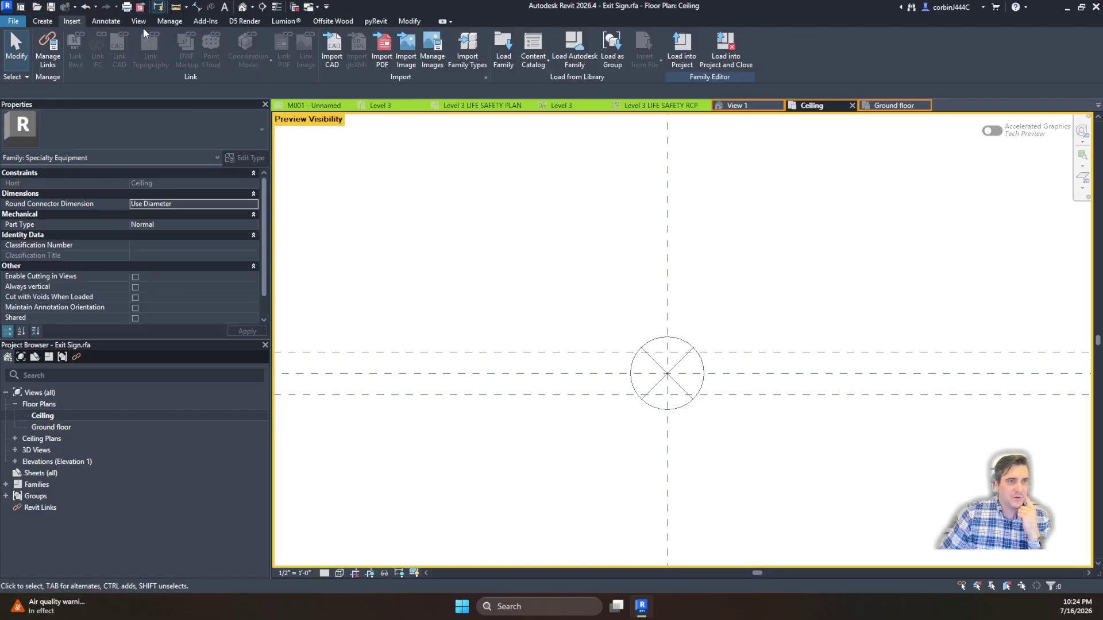
{"action": "left_click", "coordinate": [42, 20]}
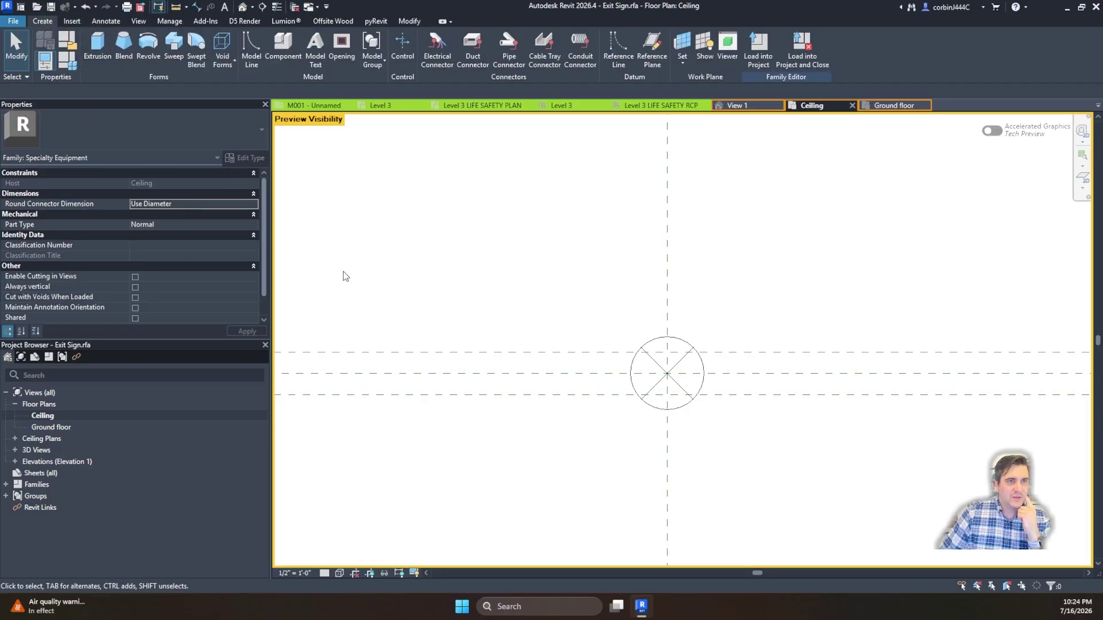
Step: Inspect the Exit Sign Annotation symbol in the Ceiling plan and expand the project browser's Families branch
{"action": "left_click", "coordinate": [702, 386]}
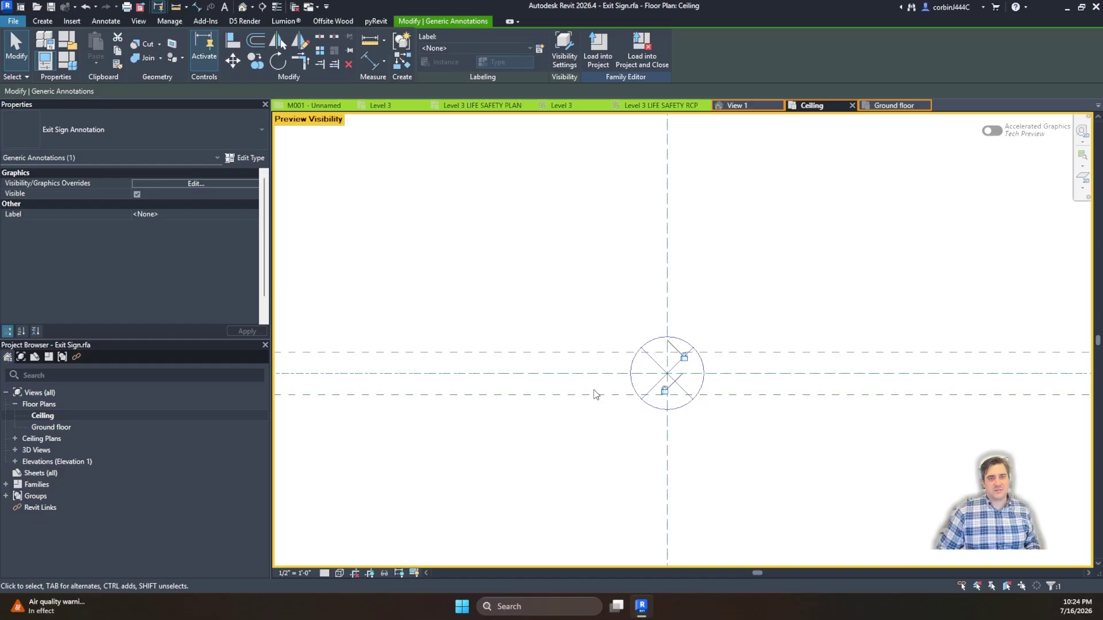
{"action": "left_click", "coordinate": [628, 319]}
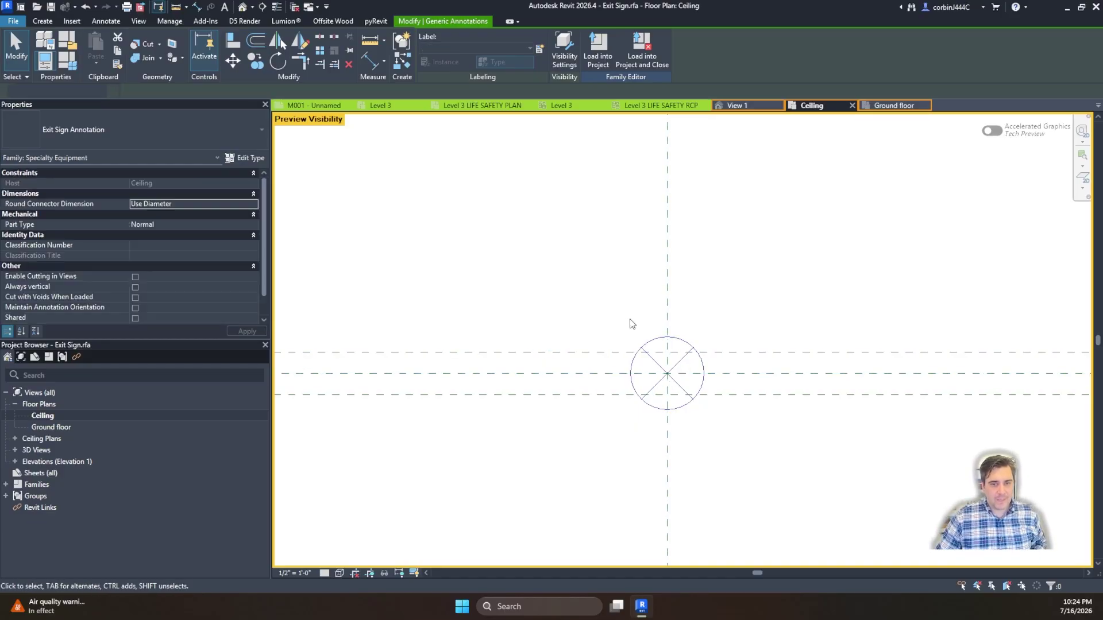
{"action": "left_click", "coordinate": [644, 345]}
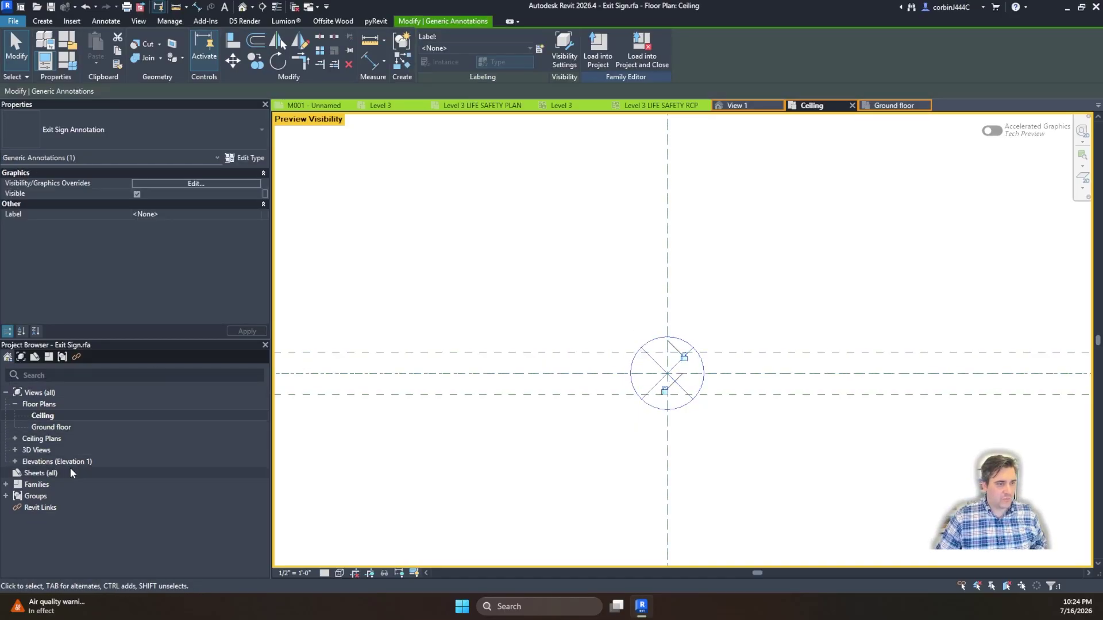
{"action": "left_click", "coordinate": [5, 484]}
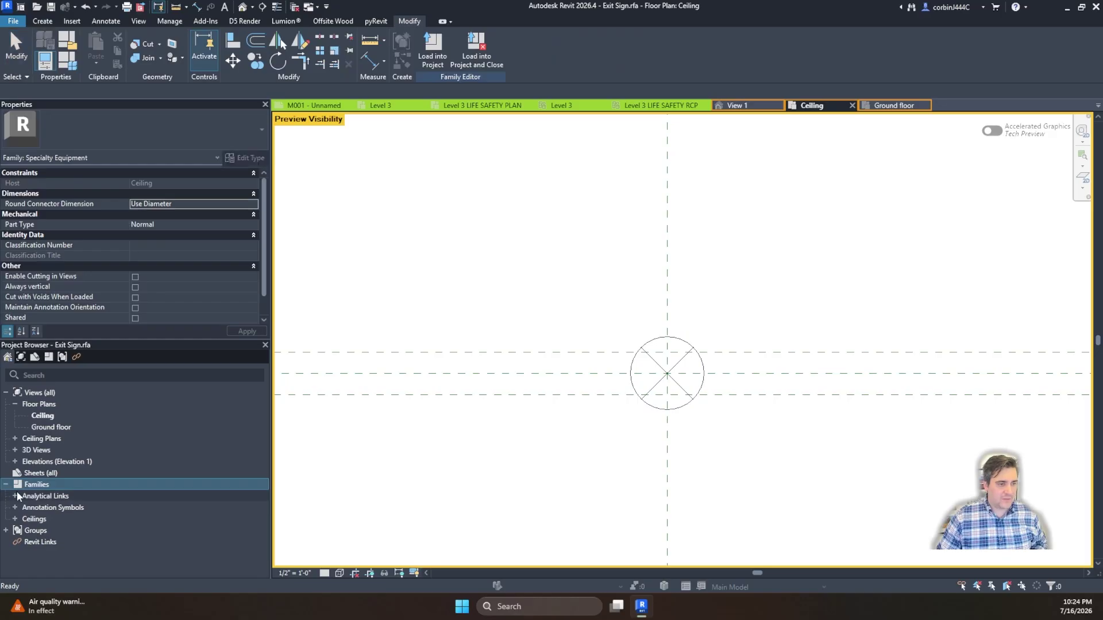
{"action": "left_click", "coordinate": [639, 396]}
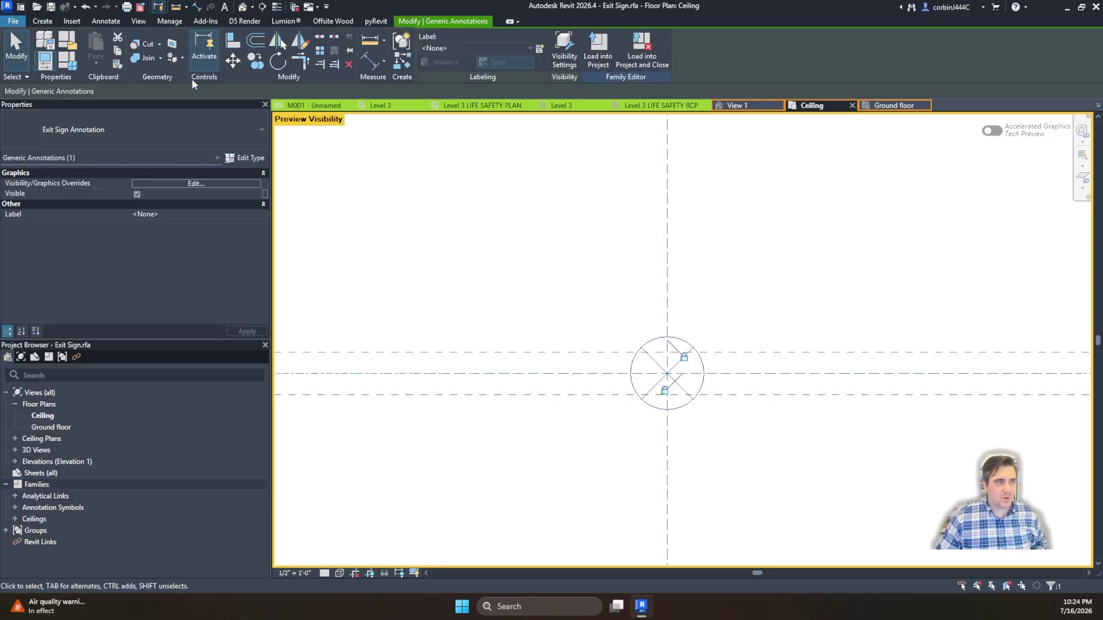
Step: Create a new family from the Generic Annotation template in the Annotations folder and delete its placeholder note
{"action": "left_click", "coordinate": [13, 21]}
{"action": "mouse_move", "coordinate": [77, 67]}
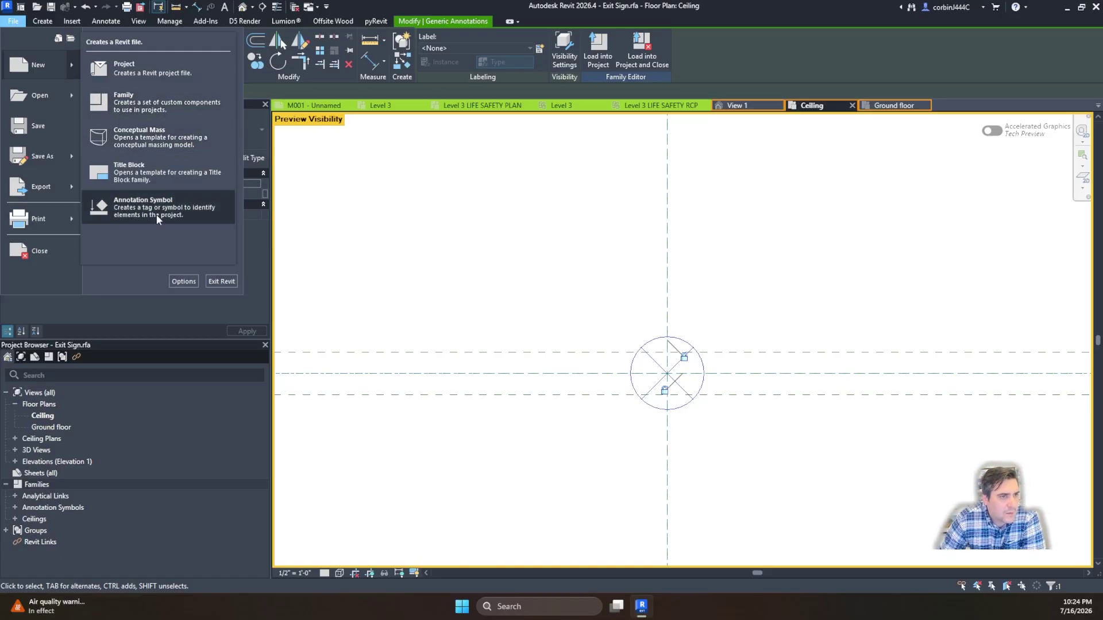
{"action": "left_click", "coordinate": [176, 106]}
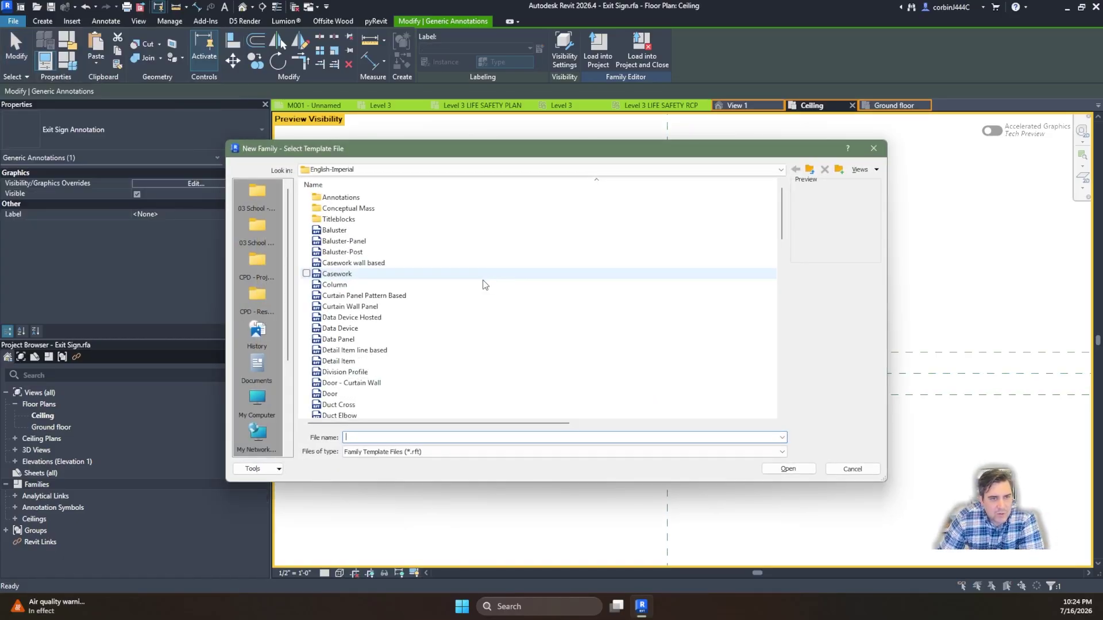
{"action": "scroll", "coordinate": [359, 372], "scroll_direction": "down", "scroll_amount": 5}
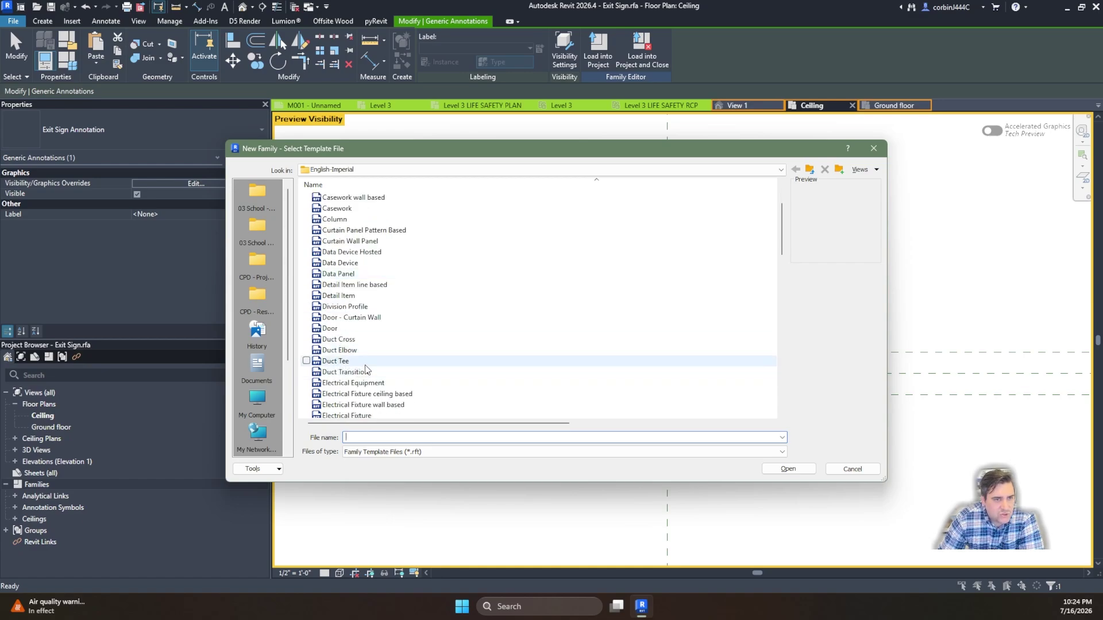
{"action": "scroll", "coordinate": [362, 345], "scroll_direction": "up", "scroll_amount": 2}
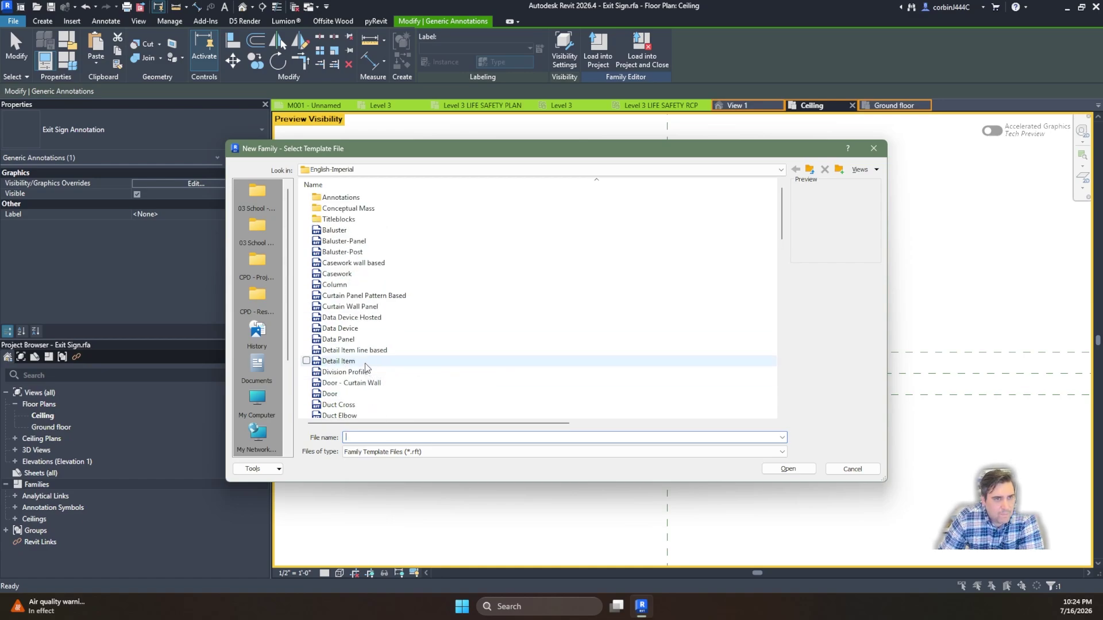
{"action": "double_click", "coordinate": [341, 198]}
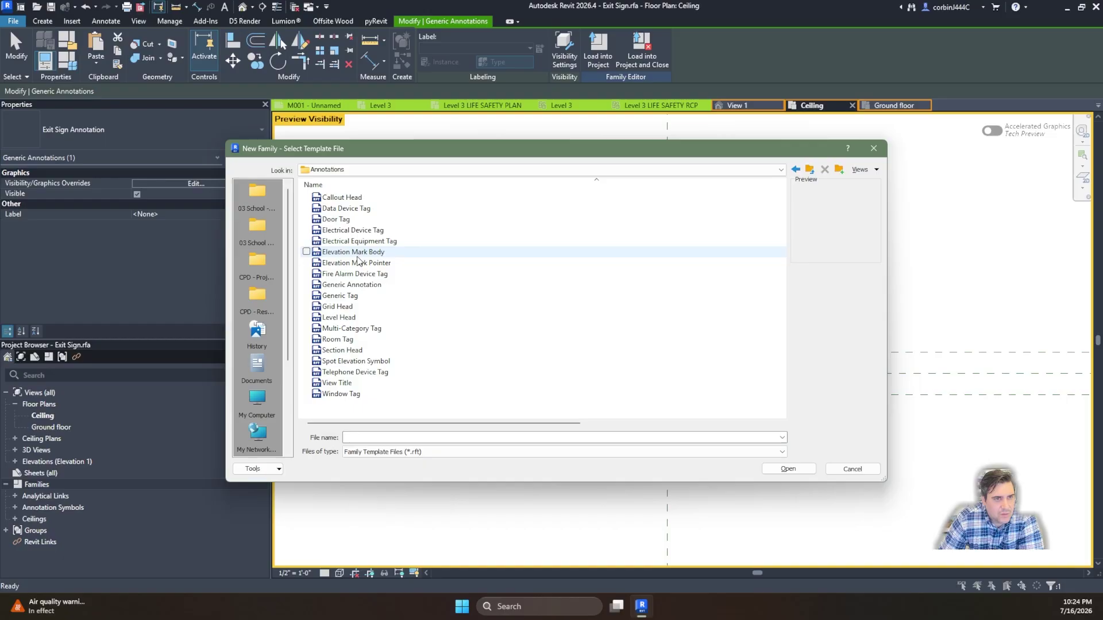
{"action": "left_click", "coordinate": [351, 285]}
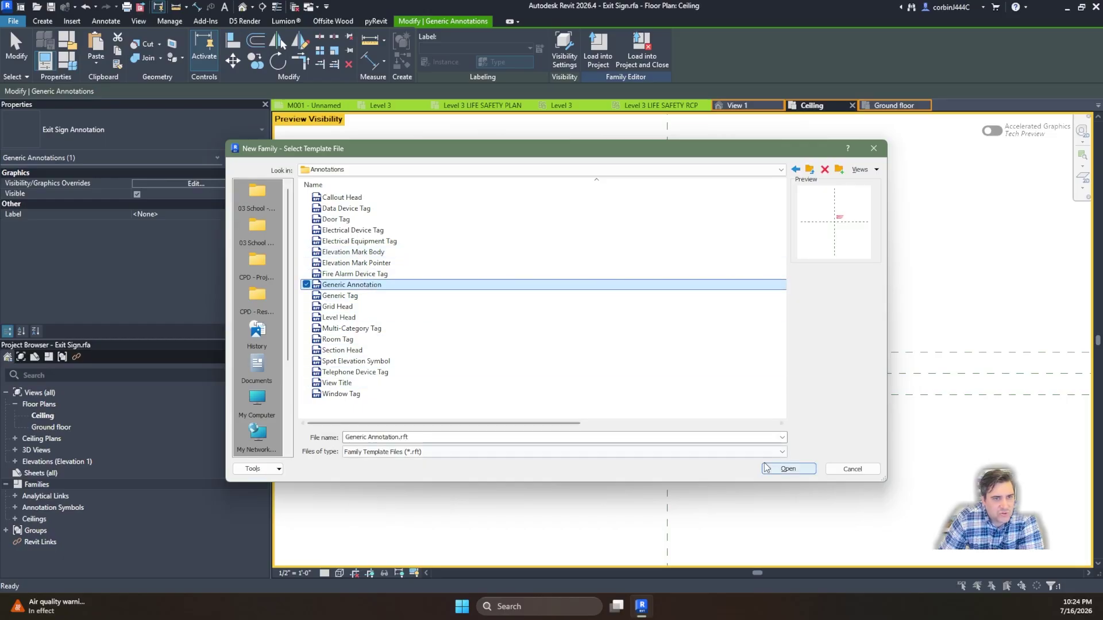
{"action": "left_click", "coordinate": [787, 470]}
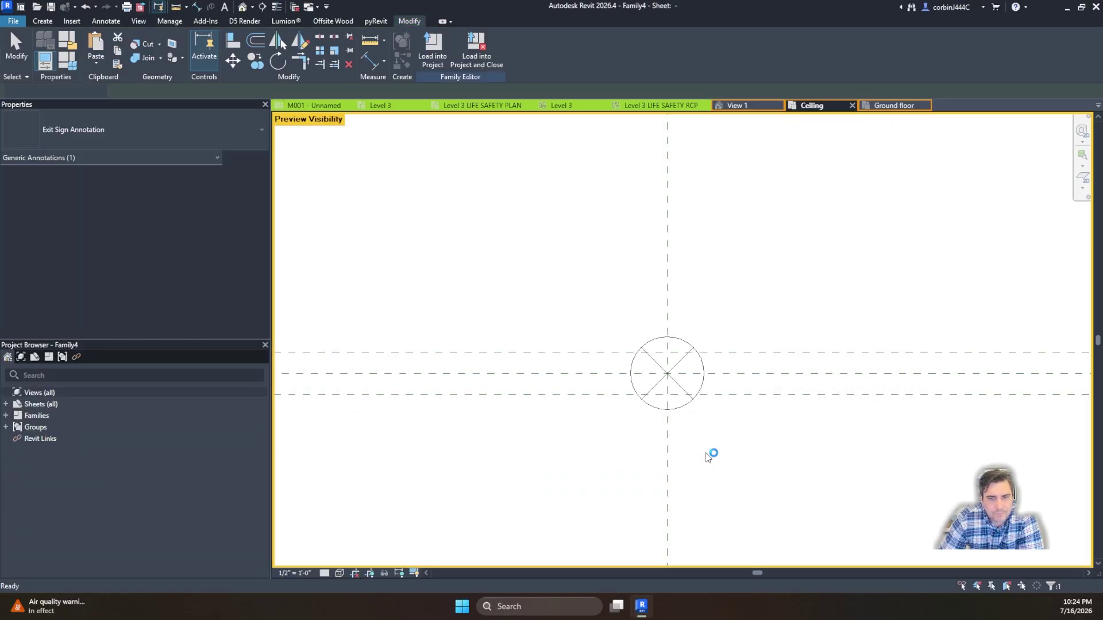
{"action": "left_click", "coordinate": [728, 313]}
{"action": "key", "text": "Delete"}
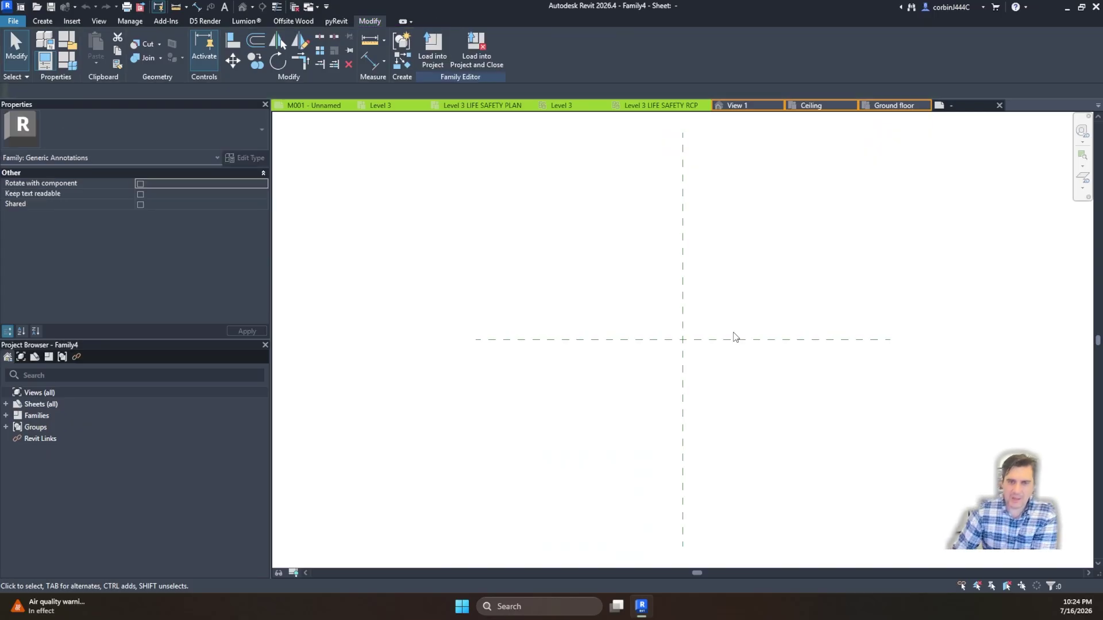
Step: Place a label at the intersection of the two reference planes
{"action": "left_click", "coordinate": [48, 23]}
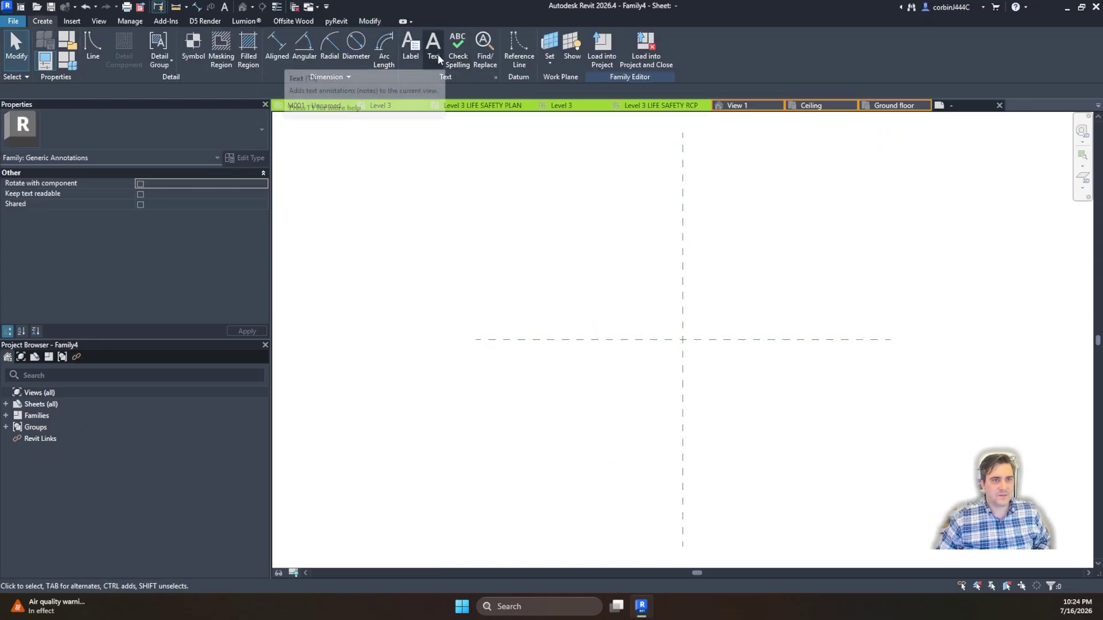
{"action": "left_click", "coordinate": [418, 53]}
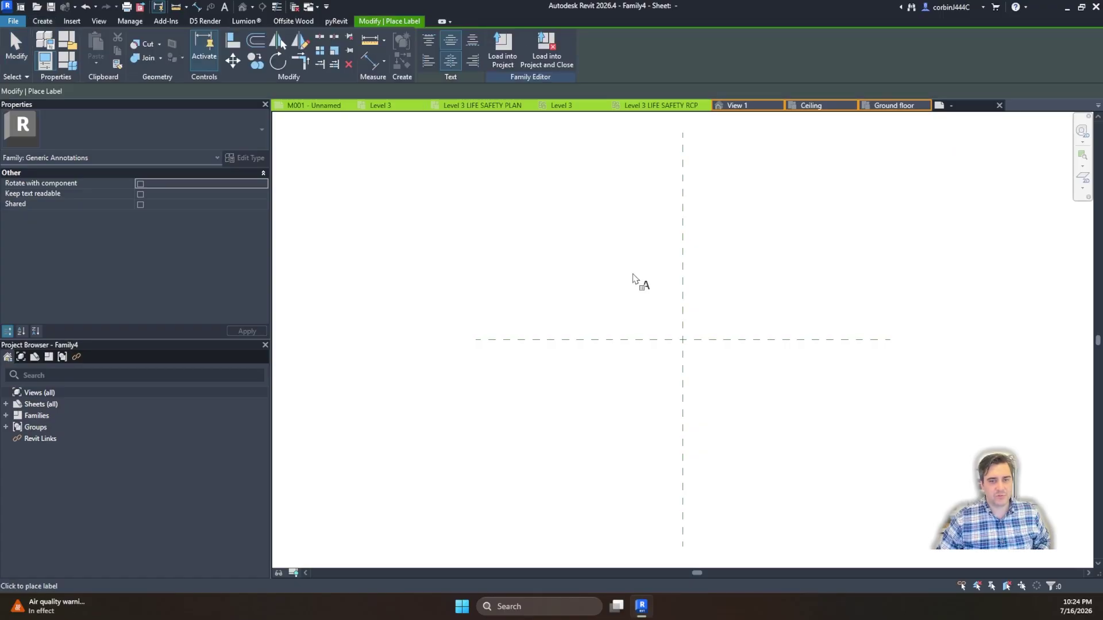
{"action": "scroll", "coordinate": [677, 319], "scroll_direction": "up", "scroll_amount": 2}
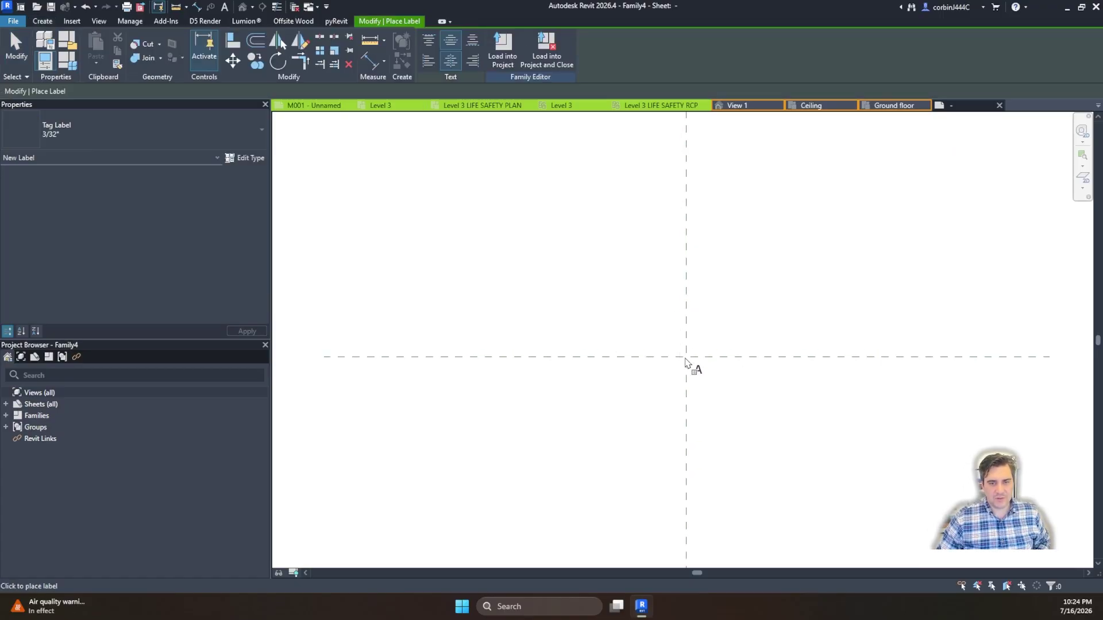
{"action": "left_click", "coordinate": [691, 352]}
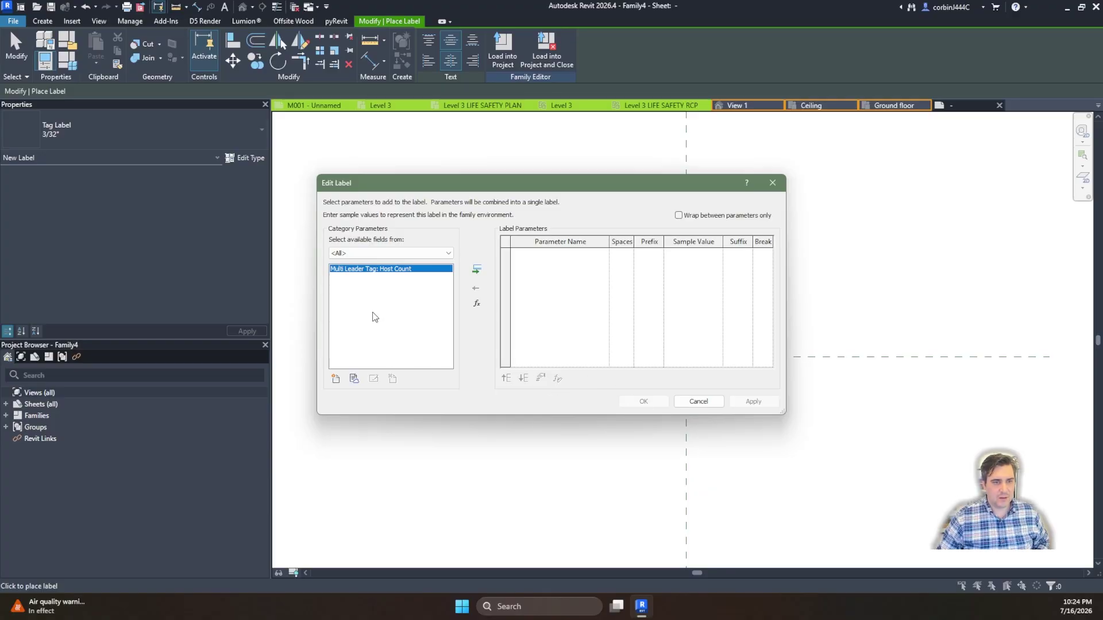
Step: Create an instance family parameter named Label for the Generic Annotations category
{"action": "left_click", "coordinate": [386, 255]}
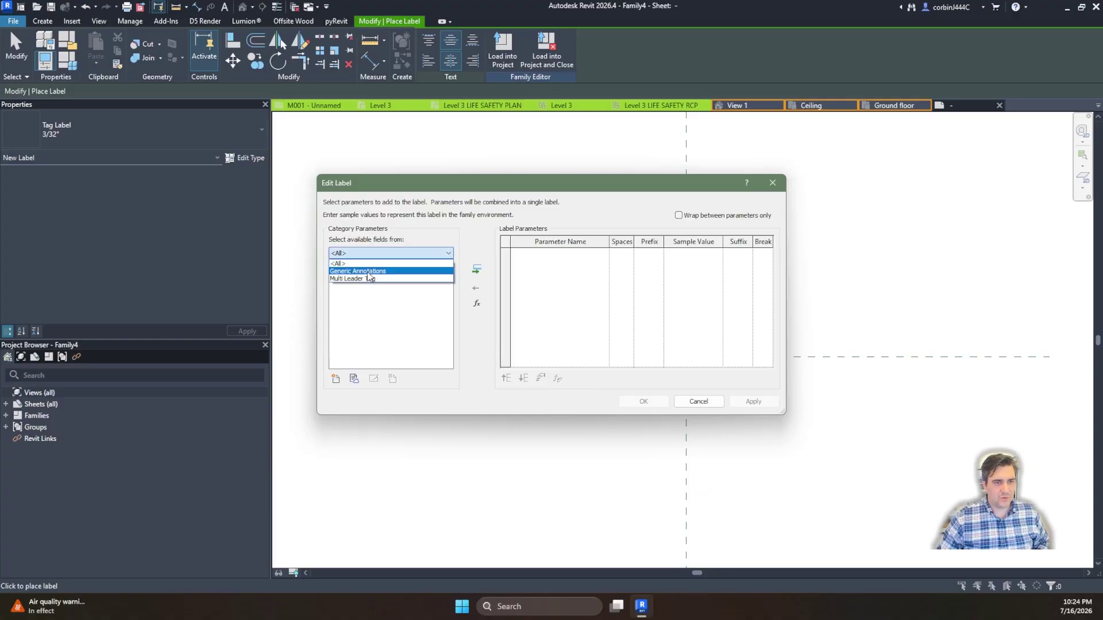
{"action": "left_click", "coordinate": [363, 271]}
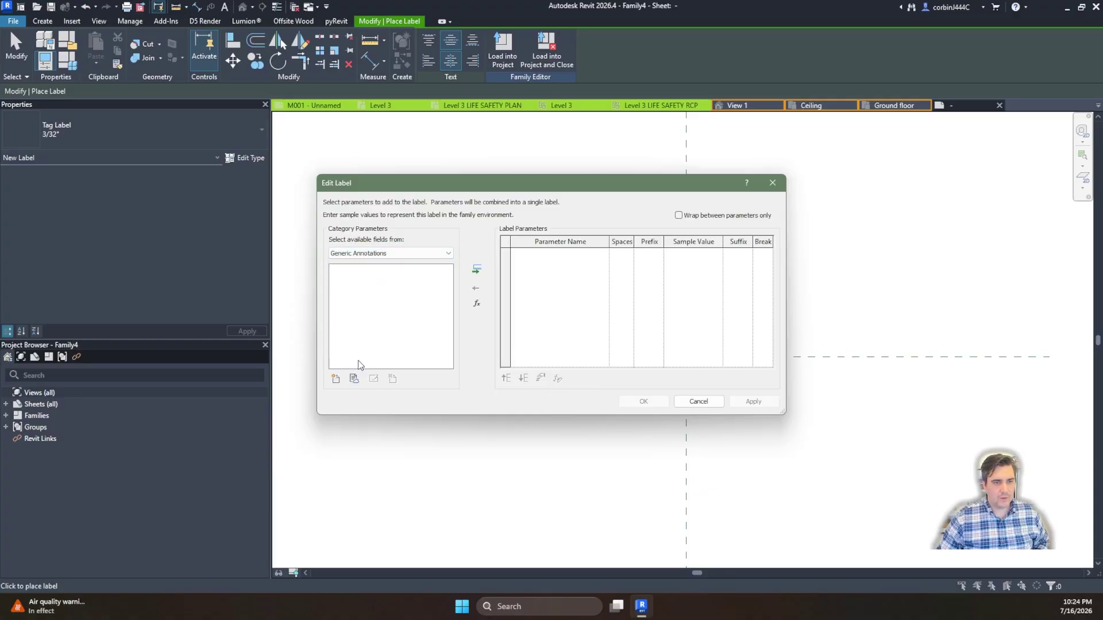
{"action": "left_click", "coordinate": [335, 379]}
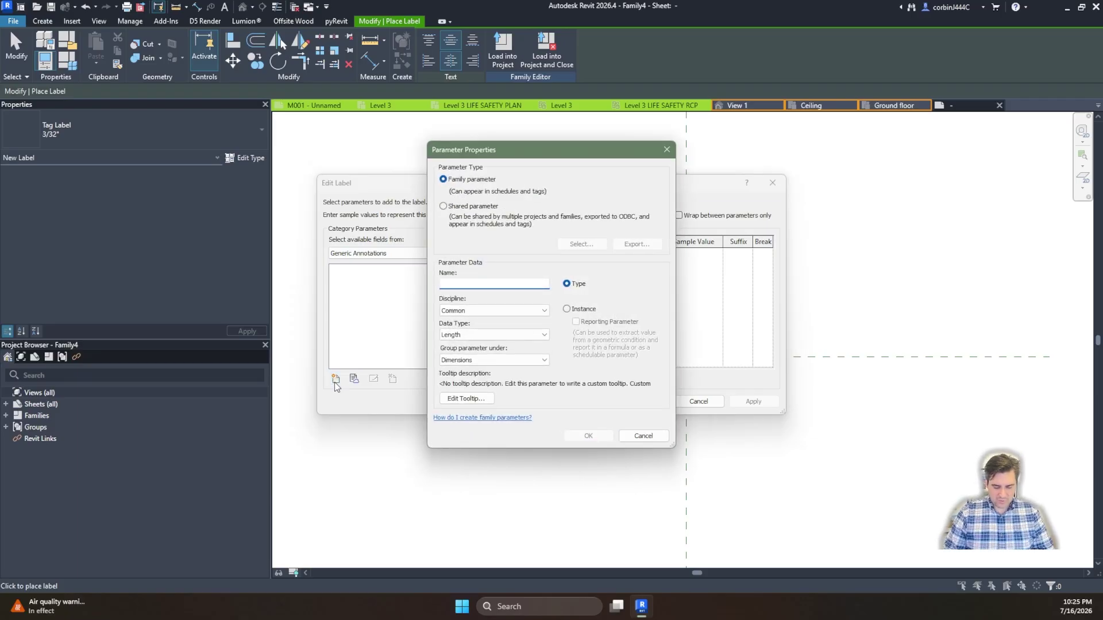
{"action": "type", "text": "IAV"}
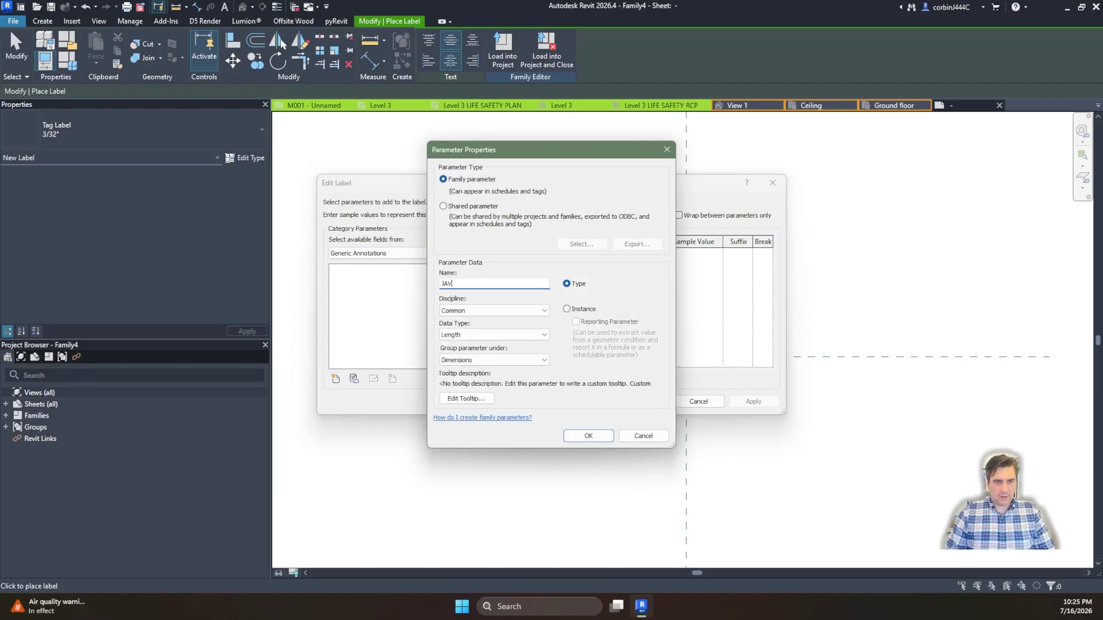
{"action": "type", "text": "Label"}
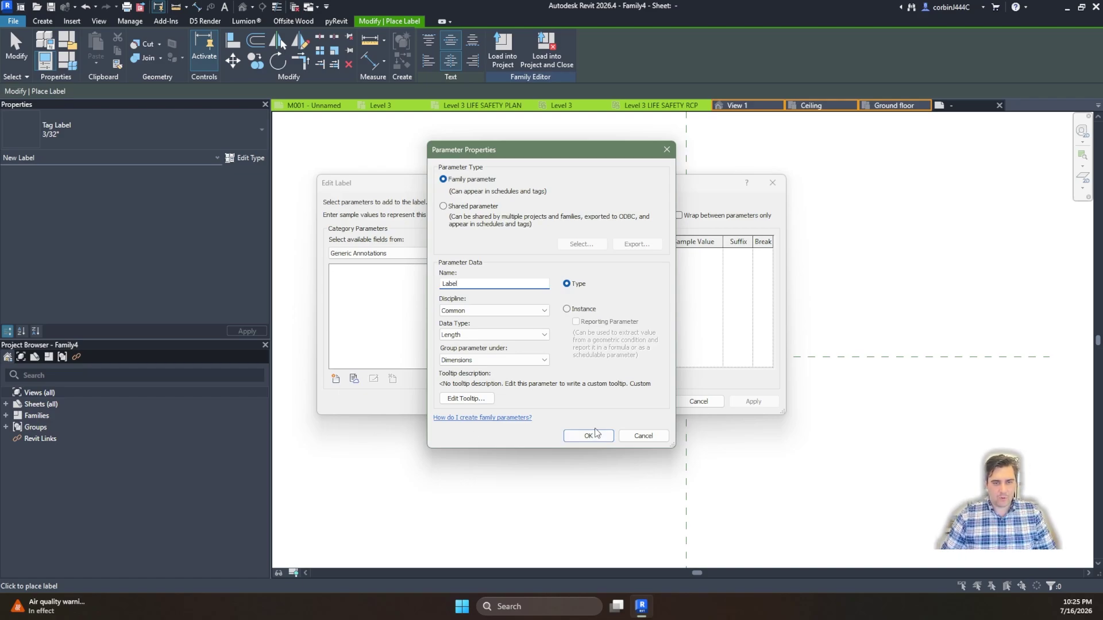
{"action": "left_click", "coordinate": [567, 309]}
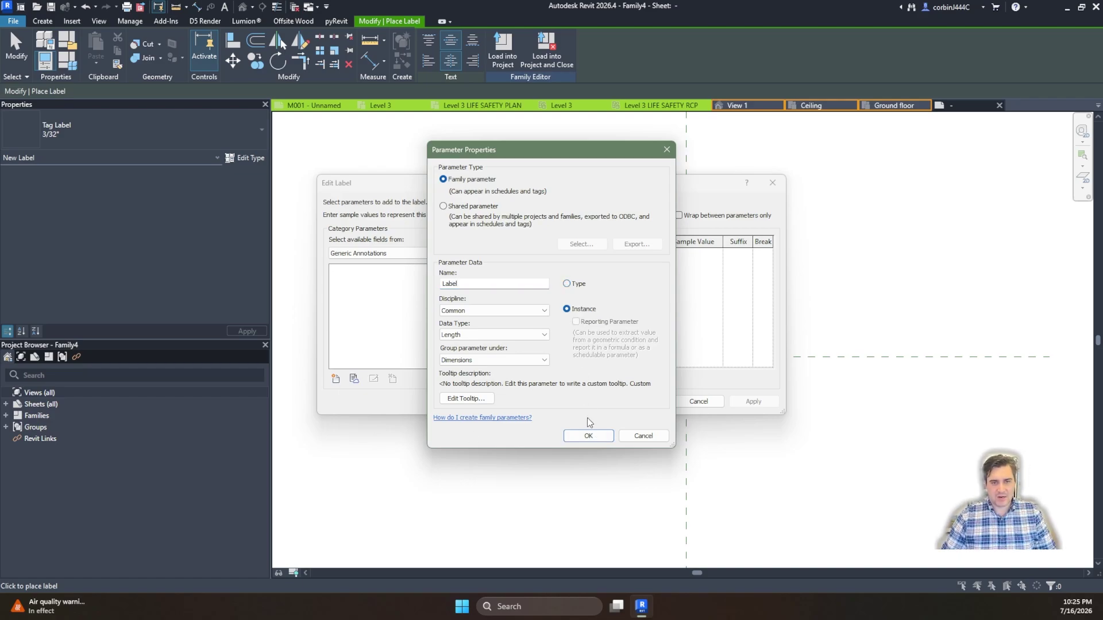
{"action": "left_click", "coordinate": [589, 436]}
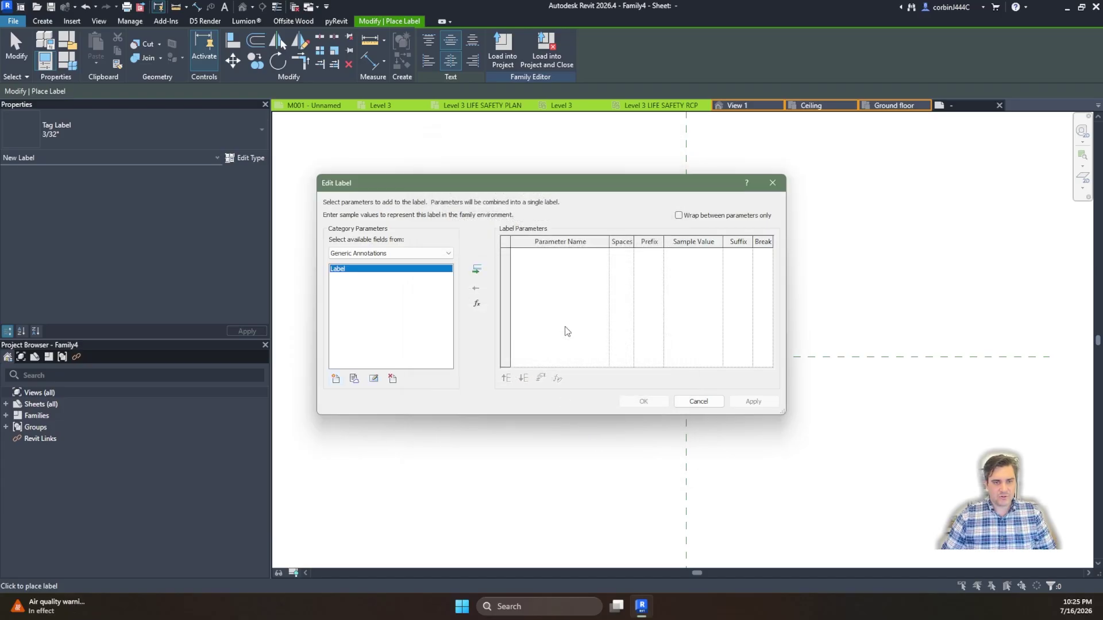
Step: Add the Label parameter to the label with the sample value E.S
{"action": "left_click", "coordinate": [478, 270]}
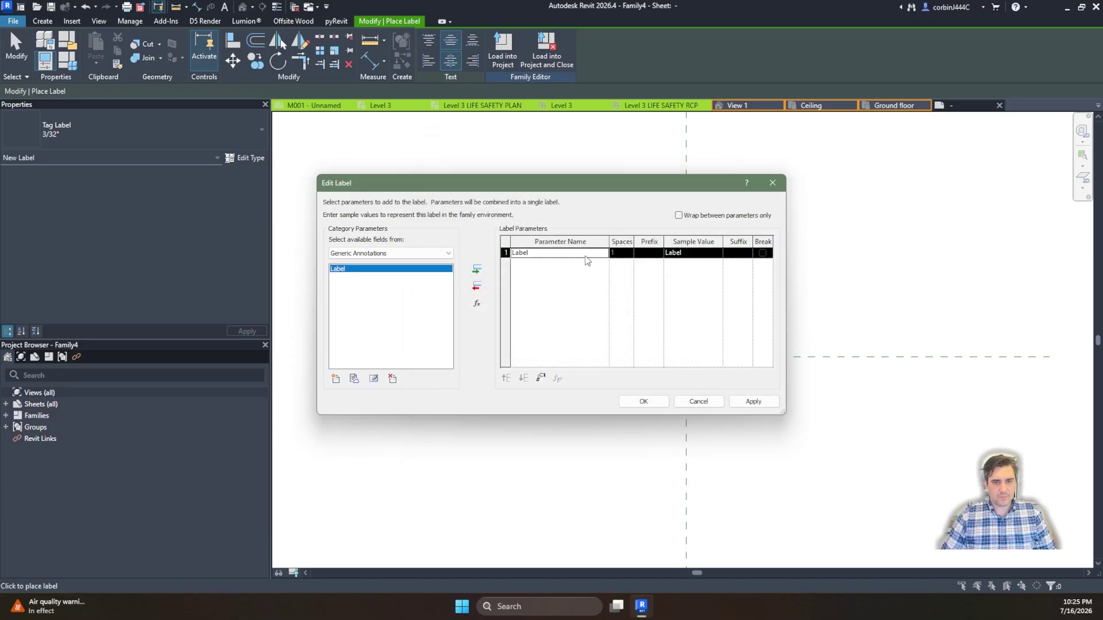
{"action": "left_click", "coordinate": [700, 256]}
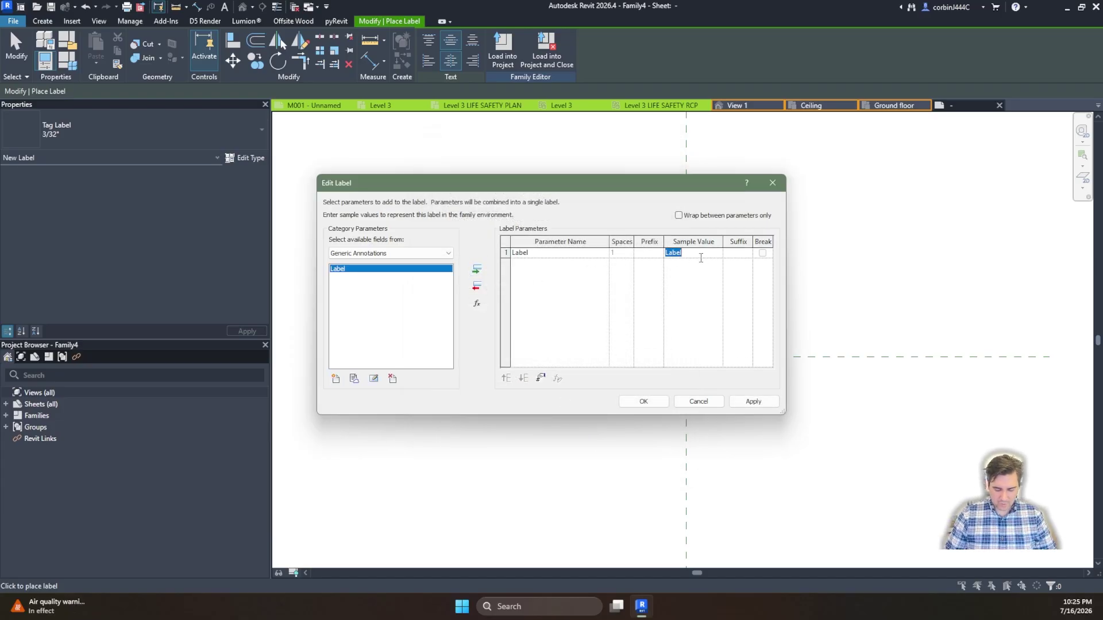
{"action": "type", "text": "e"}
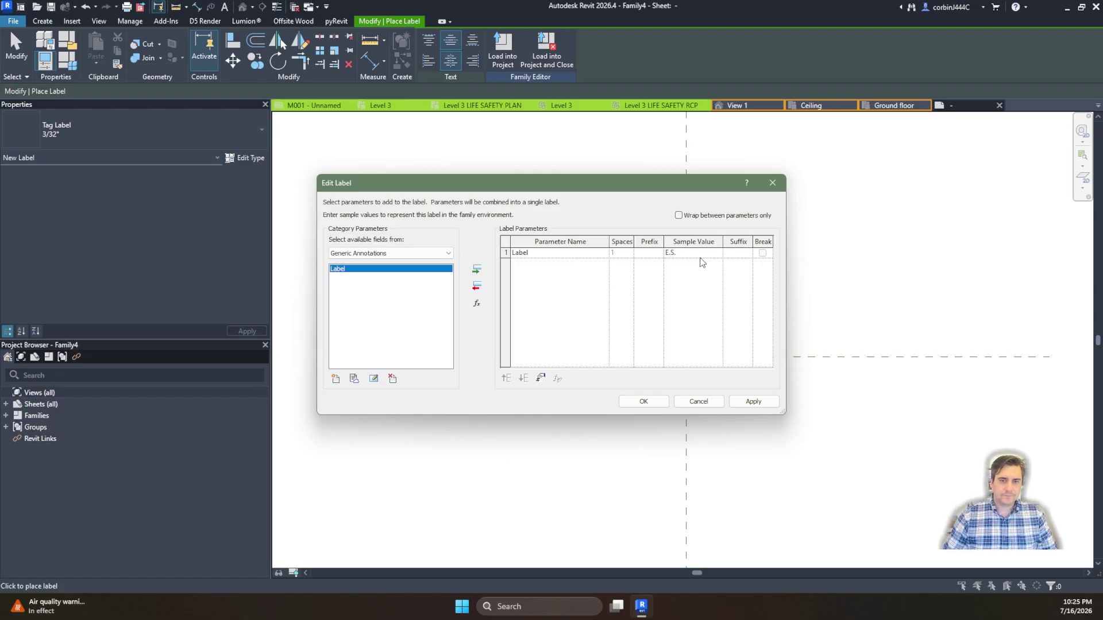
{"action": "left_click", "coordinate": [644, 402]}
Step: Rename the 3/32" Tag Label type to 1/16"
{"action": "scroll", "coordinate": [686, 365], "scroll_direction": "up", "scroll_amount": 5}
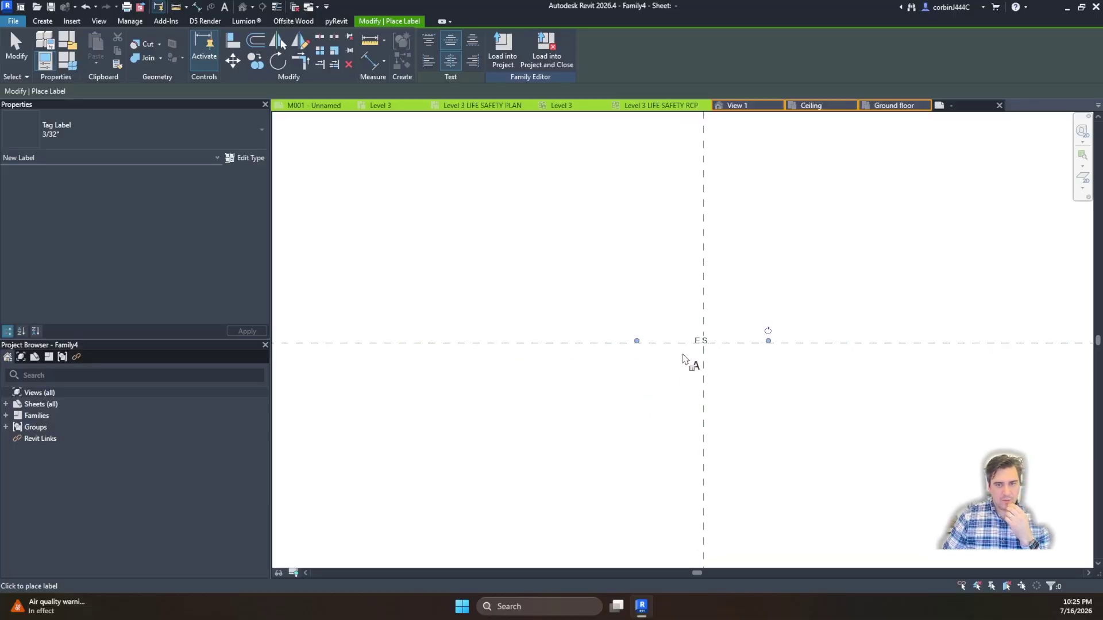
{"action": "left_click", "coordinate": [250, 158]}
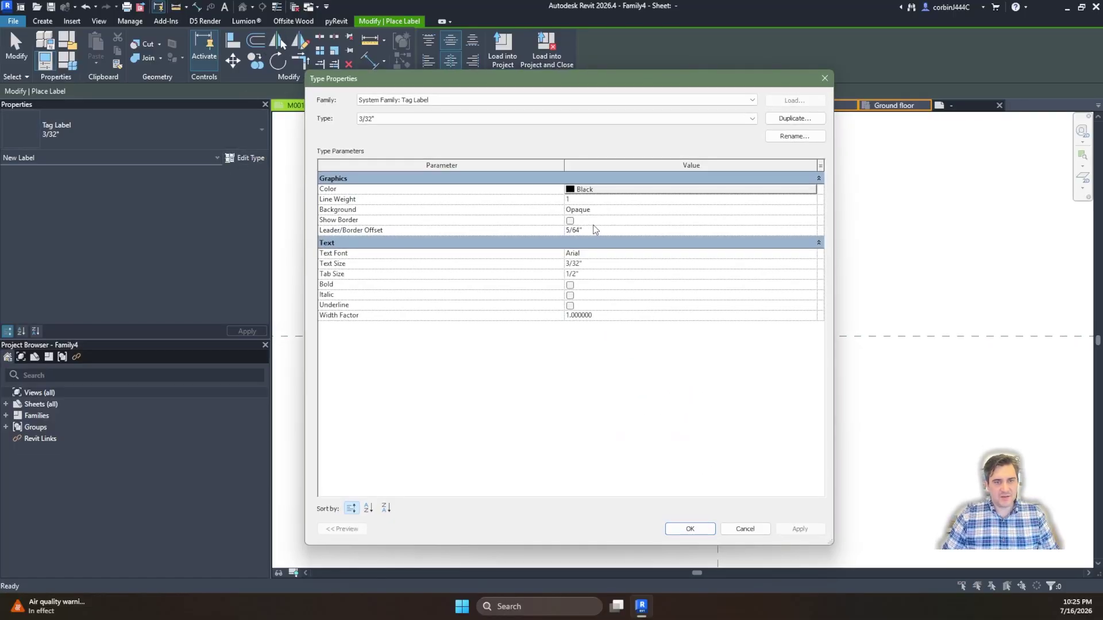
{"action": "left_click", "coordinate": [777, 140]}
{"action": "key", "text": "Right"}
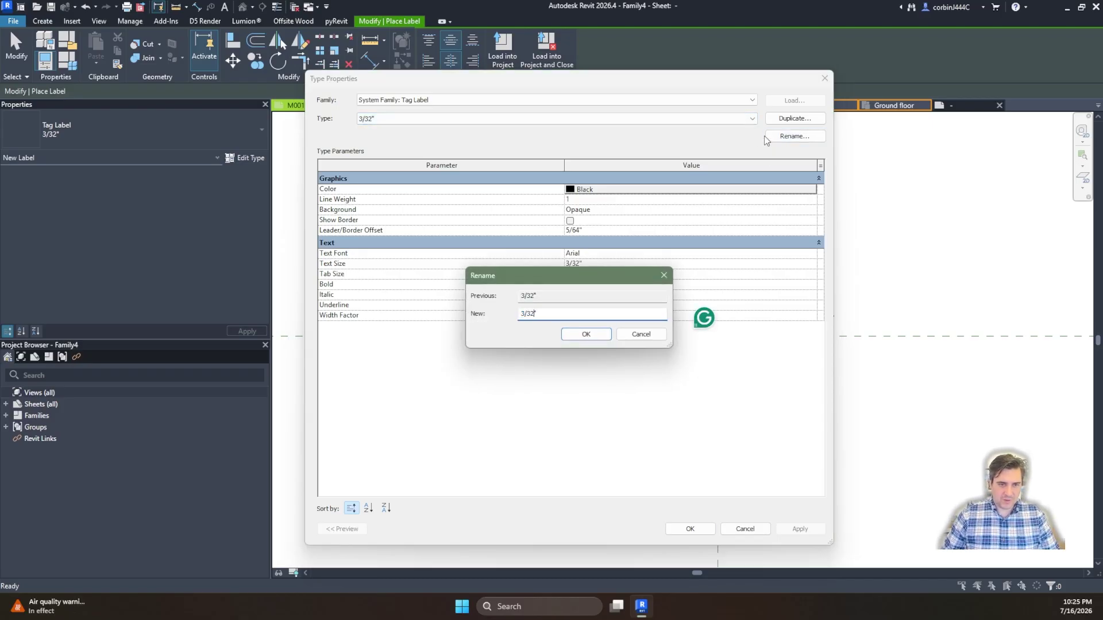
{"action": "key", "text": "BackSpace"}
{"action": "key", "text": "BackSpace"}
{"action": "key", "text": "BackSpace"}
{"action": "key", "text": "BackSpace"}
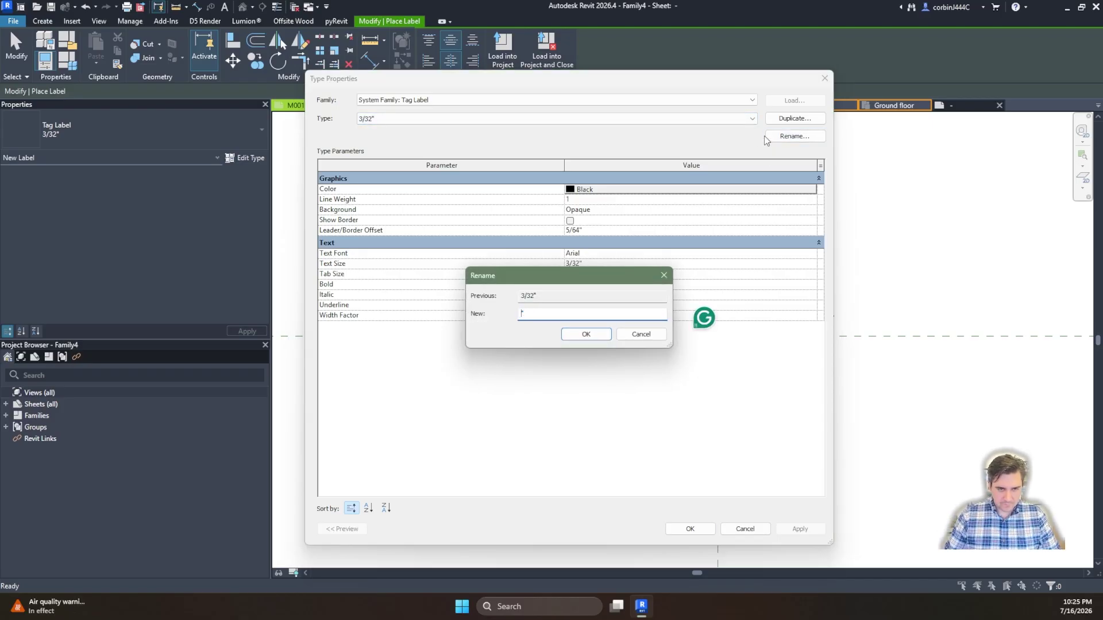
{"action": "type", "text": "1/16"}
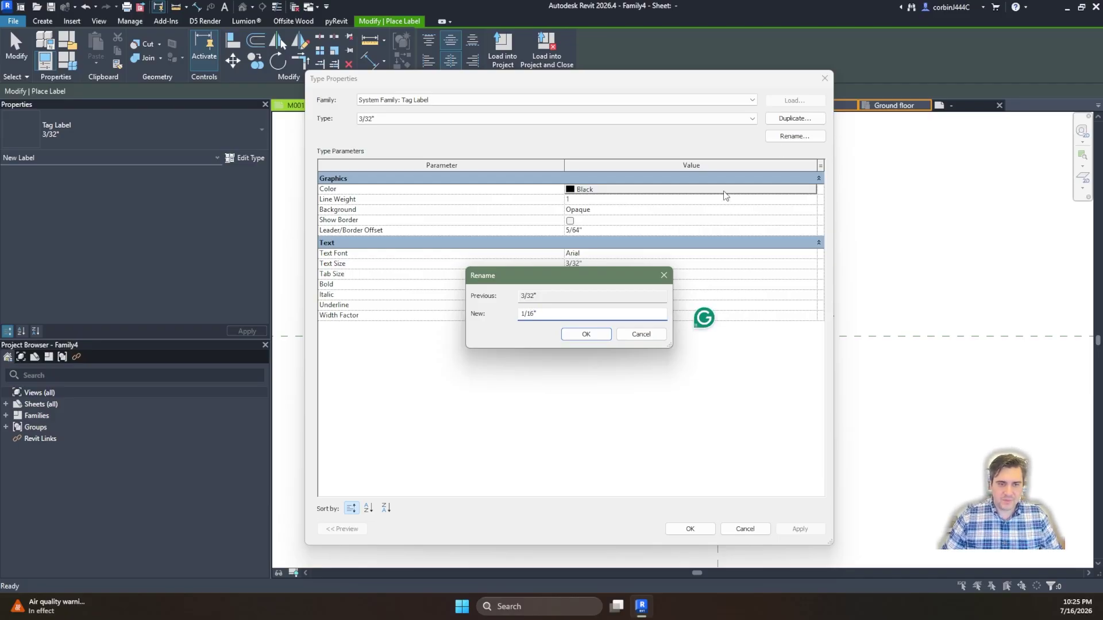
{"action": "left_click", "coordinate": [584, 337]}
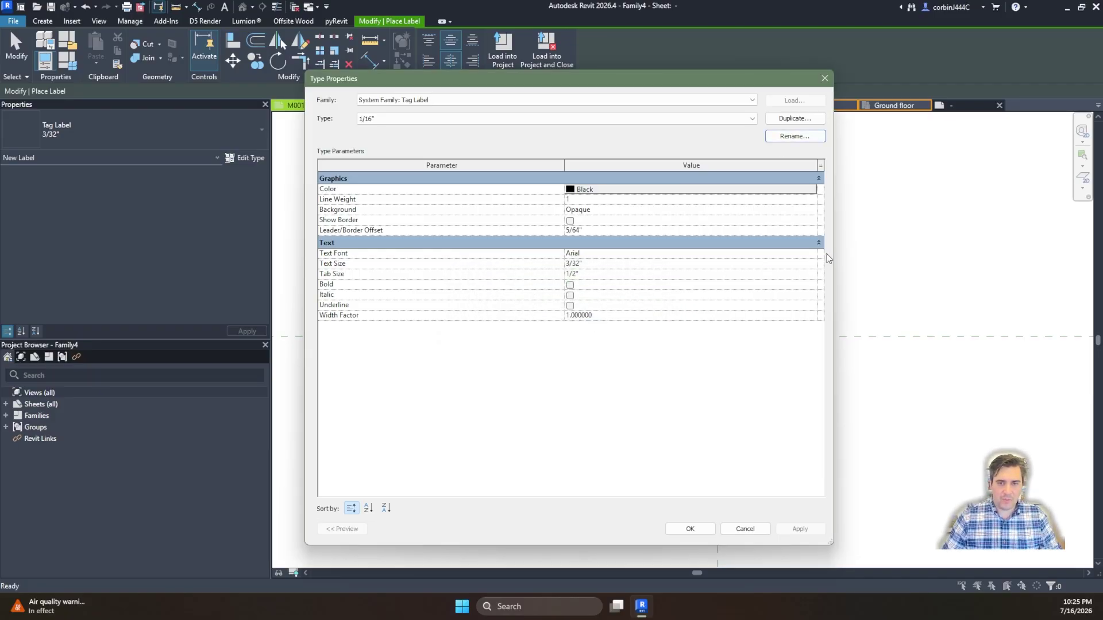
Step: Set the Tag Label type's text size to 1/16"
{"action": "left_click", "coordinate": [812, 264]}
{"action": "type", "text": "1"}
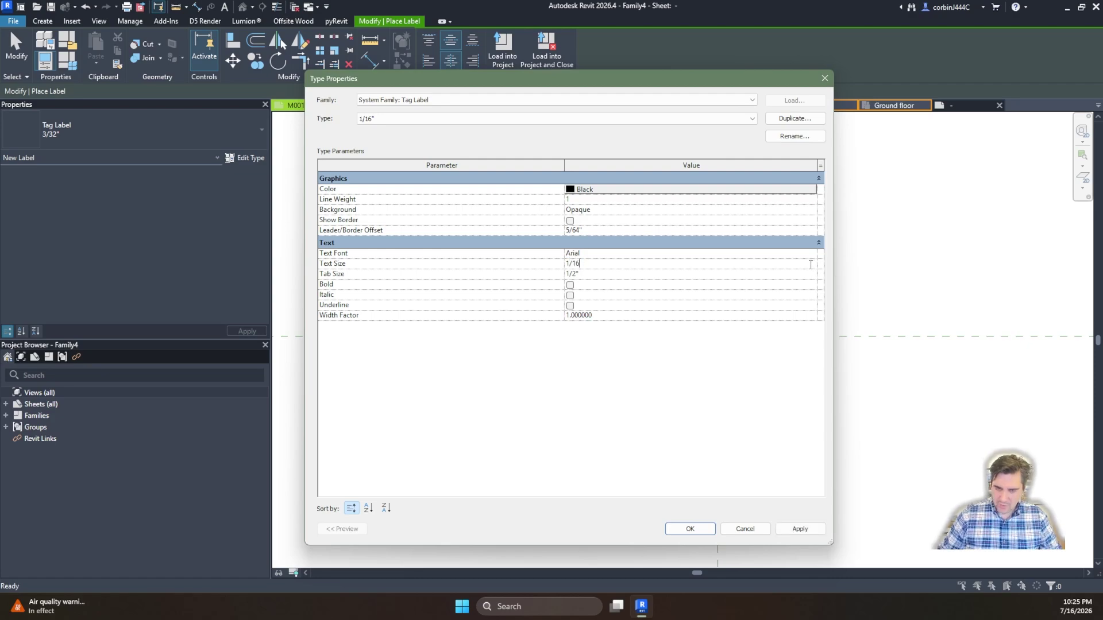
{"action": "type", "text": "/16"}
{"action": "key", "text": "Return"}
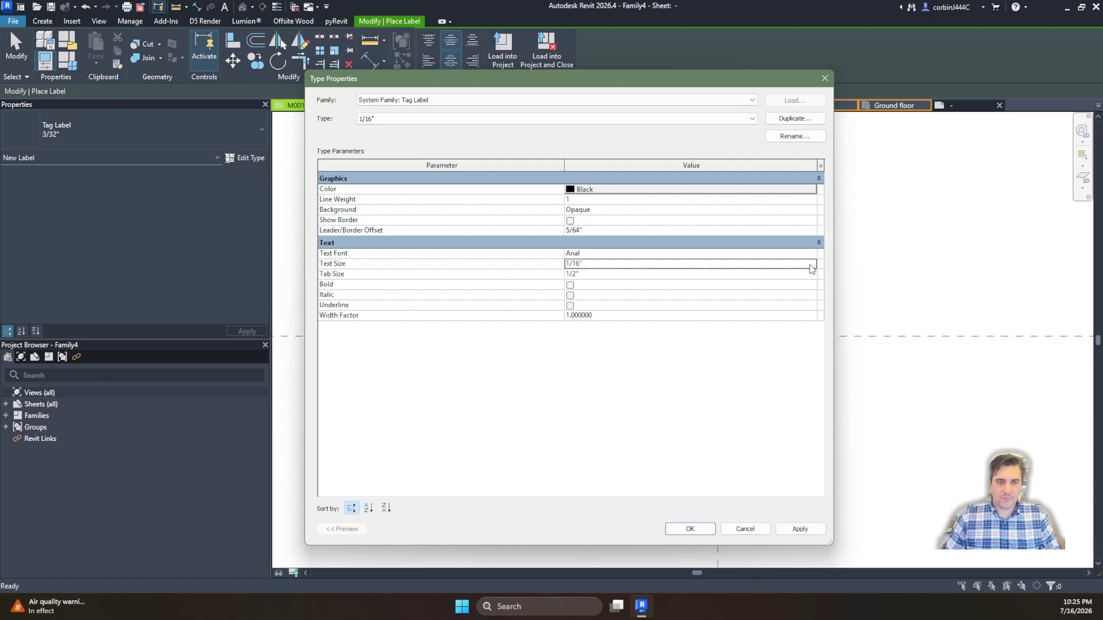
Step: Apply the label type changes and center the E.S. label on the intersection of the reference planes
{"action": "left_click", "coordinate": [688, 529]}
{"action": "scroll", "coordinate": [749, 298], "scroll_direction": "up", "scroll_amount": 4}
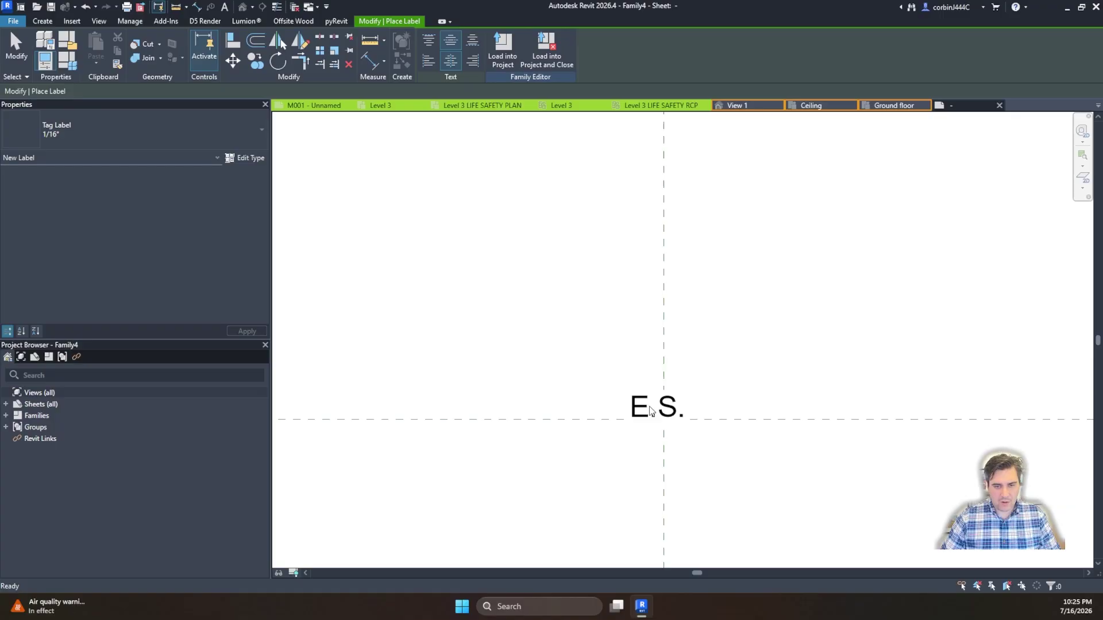
{"action": "key", "text": "Escape"}
{"action": "key", "text": "Escape"}
{"action": "left_click_drag", "start_coordinate": [647, 409], "coordinate": [658, 422]}
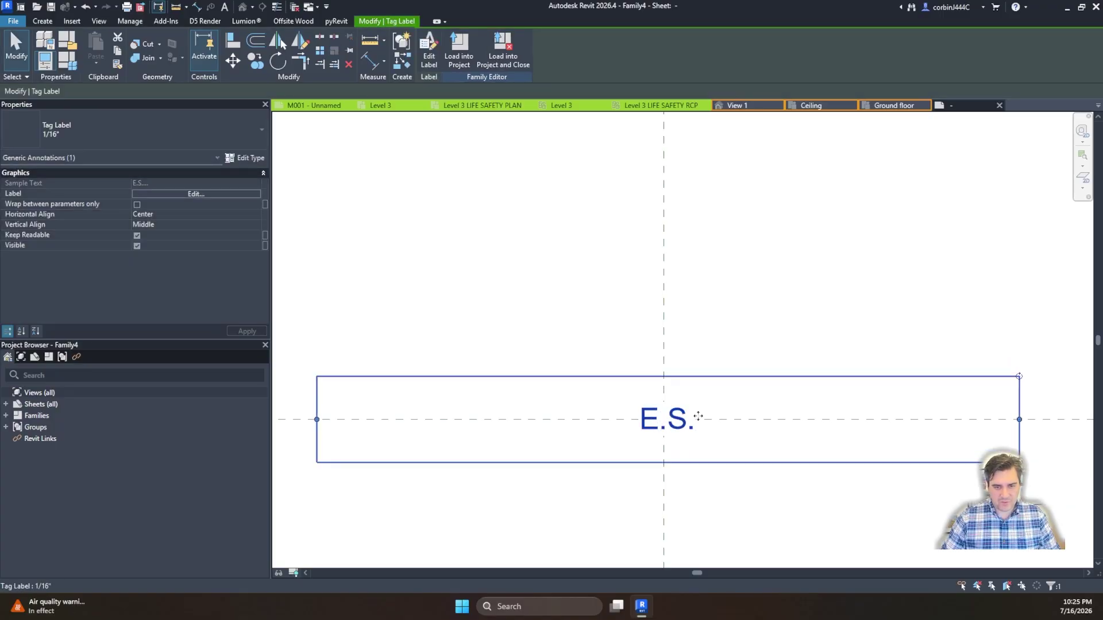
Step: Narrow the E.S. label's bounding box so it fits closely around the text
{"action": "scroll", "coordinate": [678, 413], "scroll_direction": "up", "scroll_amount": 3}
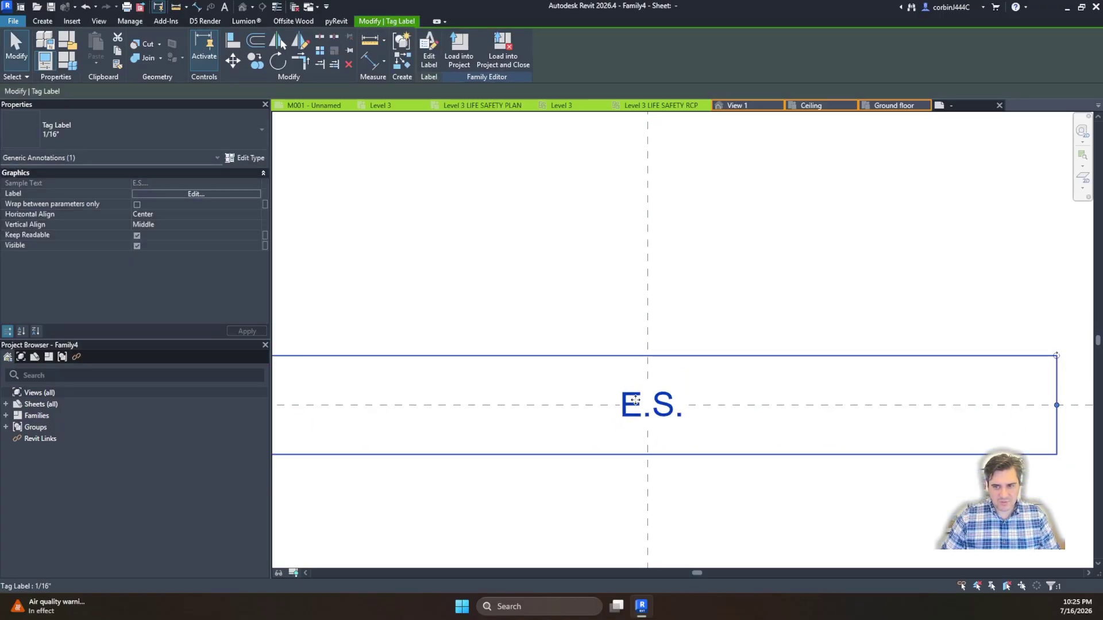
{"action": "scroll", "coordinate": [675, 359], "scroll_direction": "down", "scroll_amount": 2}
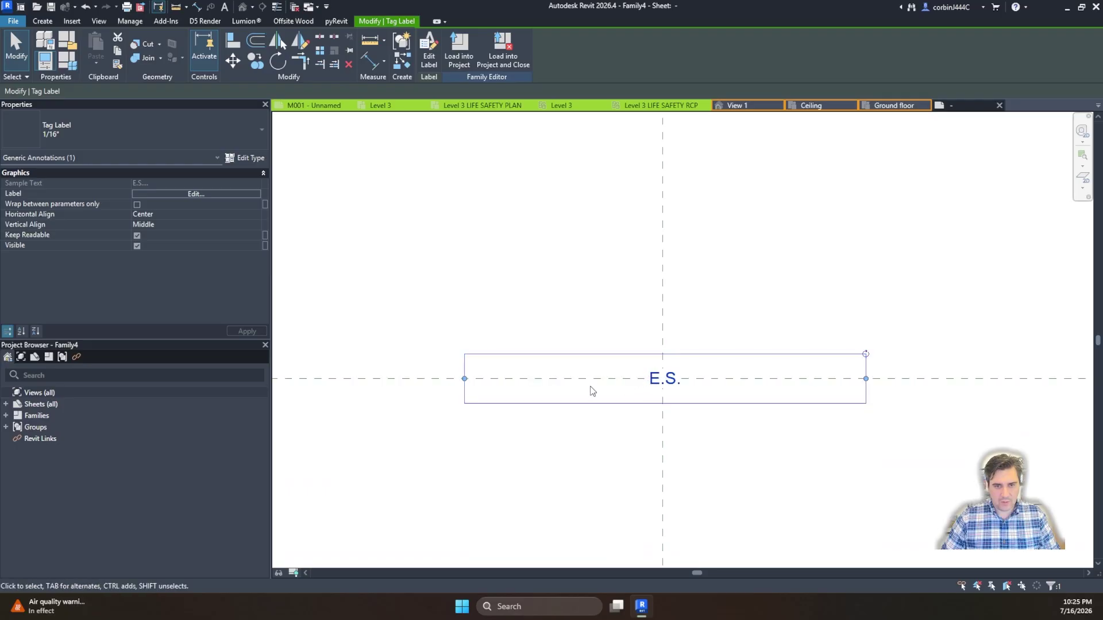
{"action": "scroll", "coordinate": [494, 382], "scroll_direction": "up", "scroll_amount": 1}
{"action": "left_click_drag", "start_coordinate": [452, 377], "coordinate": [661, 387]}
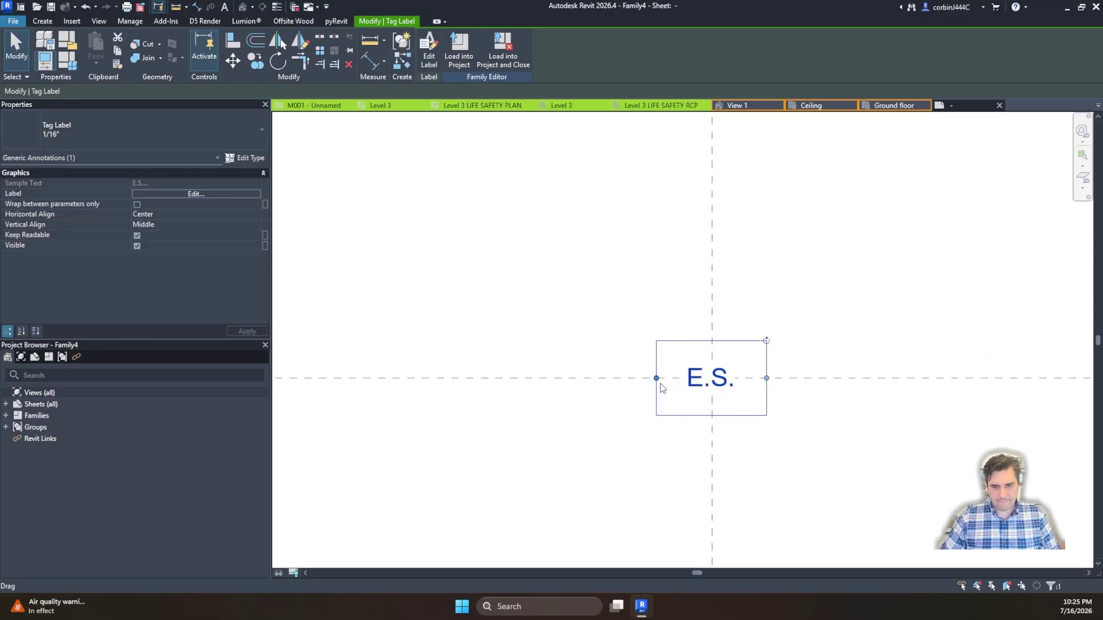
{"action": "key", "text": "Escape"}
{"action": "scroll", "coordinate": [676, 379], "scroll_direction": "down", "scroll_amount": 3}
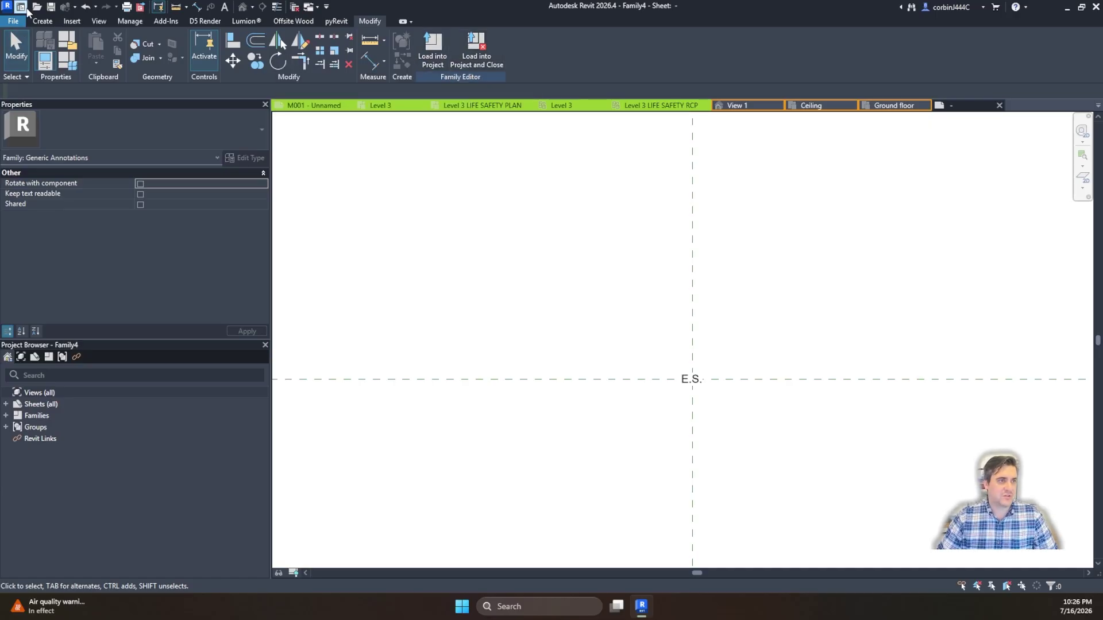
Step: Save the annotation family to the Desktop as Generic-Annoation-Label
{"action": "key", "text": "ctrl+s"}
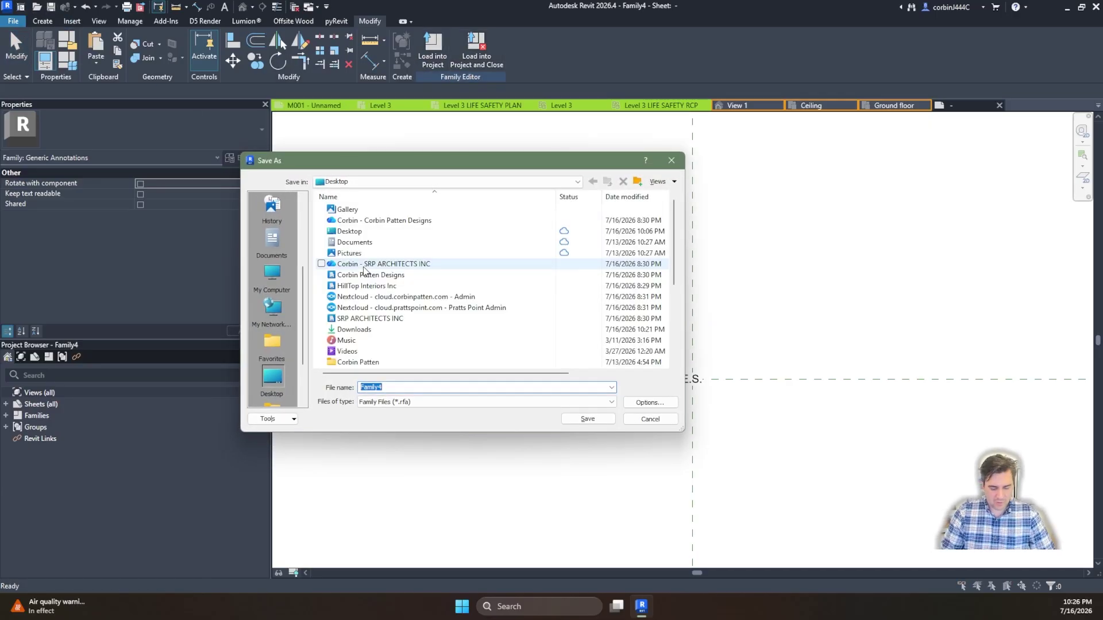
{"action": "type", "text": "s"}
{"action": "key", "text": "BackSpace"}
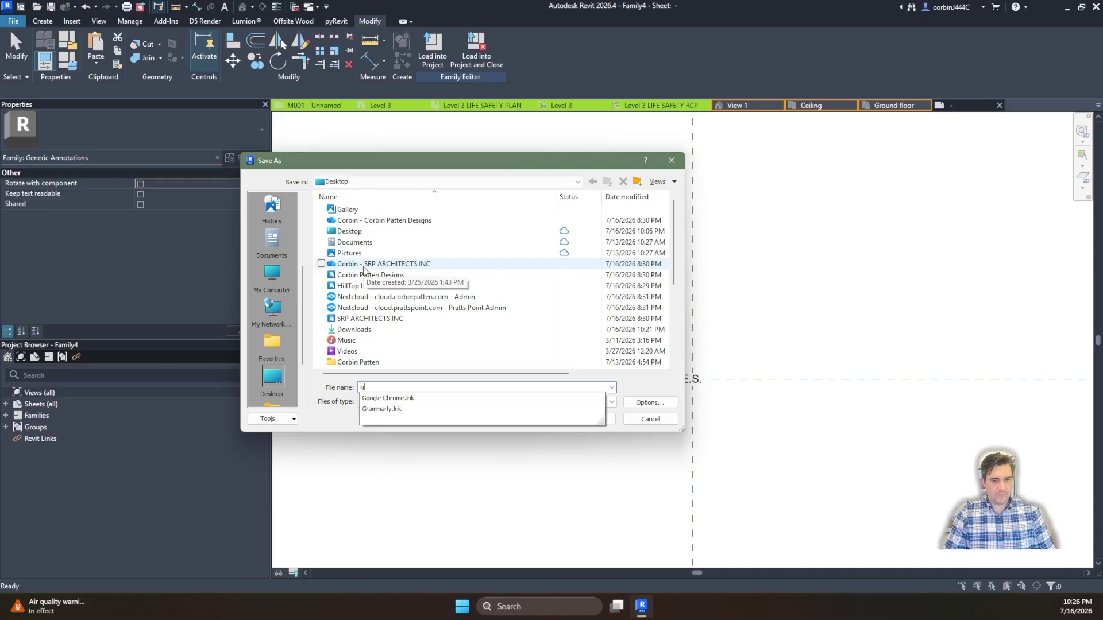
{"action": "key", "text": "BackSpace"}
{"action": "type", "text": "gENERIC"}
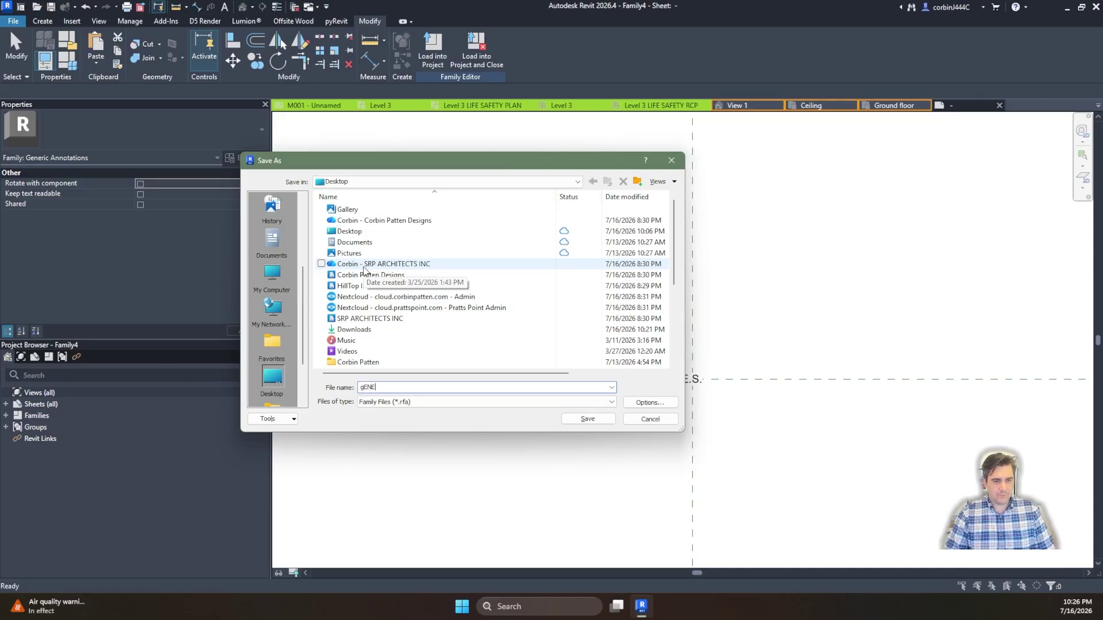
{"action": "key", "text": "BackSpace"}
{"action": "key", "text": "BackSpace"}
{"action": "key", "text": "BackSpace"}
{"action": "key", "text": "BackSpace"}
{"action": "type", "text": "Generic-Annoation-Label"}
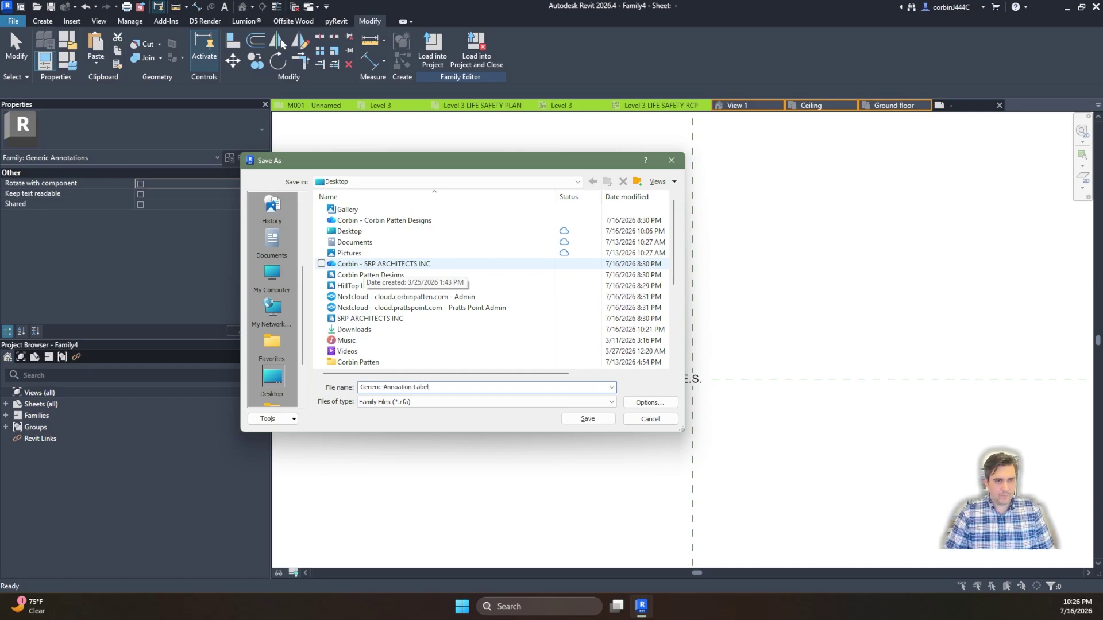
{"action": "key", "text": "Return"}
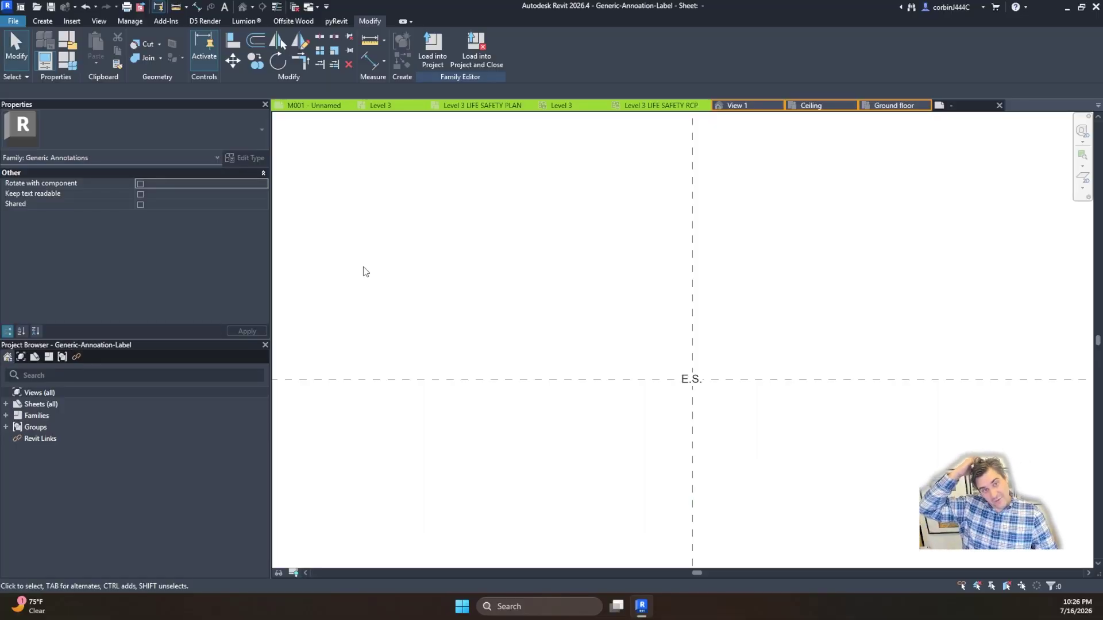
Step: Load the annotation family into both 26S BIM Building Systems - Arch 2026_0528.rvt and Exit Sign.rfa, closing the family
{"action": "left_click", "coordinate": [477, 61]}
{"action": "left_click", "coordinate": [477, 249]}
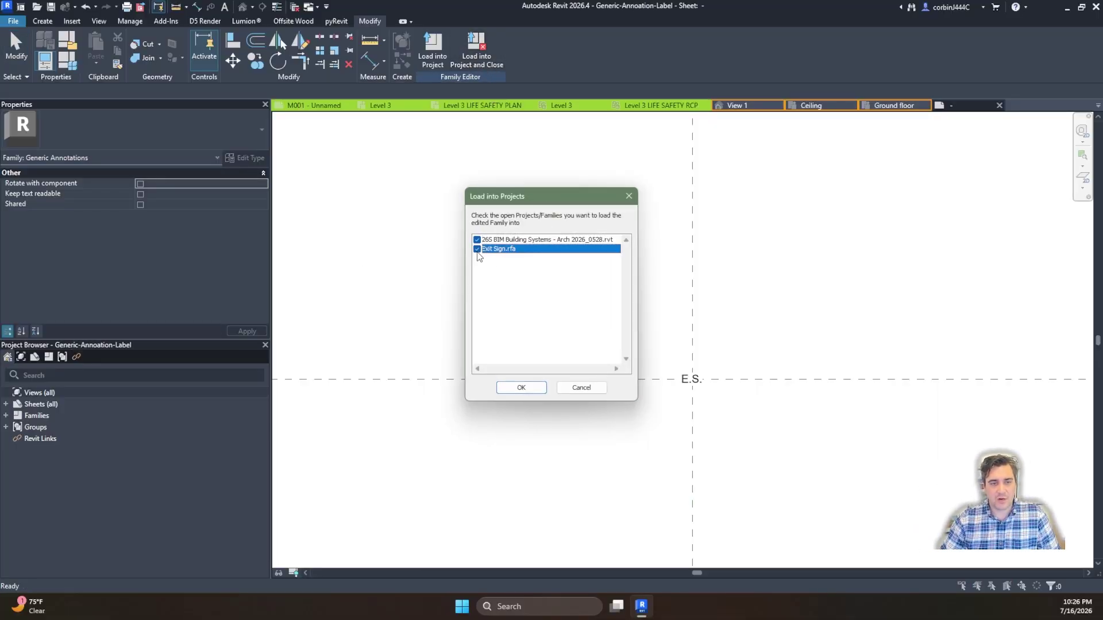
{"action": "left_click", "coordinate": [521, 387]}
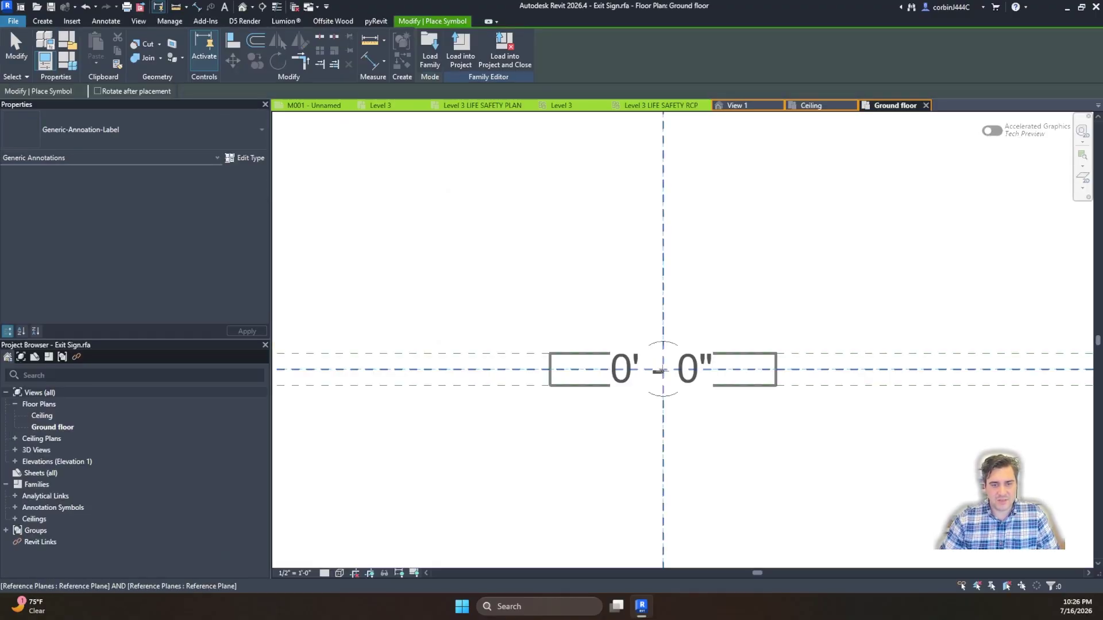
Step: Place the Generic-Annoation-Label symbol at the center reference plane intersection in the Exit Sign family's Ground floor plan
{"action": "scroll", "coordinate": [661, 370], "scroll_direction": "up", "scroll_amount": 3}
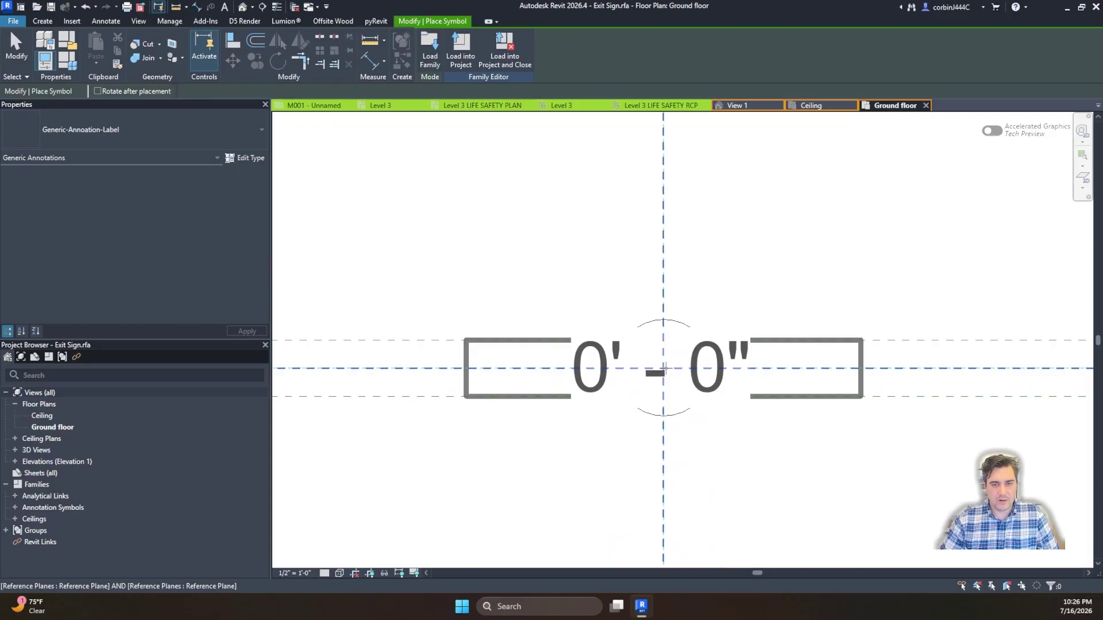
{"action": "left_click", "coordinate": [664, 368]}
{"action": "key", "text": "Escape"}
Step: Check the placed symbol's Label parameter and open its annotation family for editing
{"action": "left_click", "coordinate": [601, 356]}
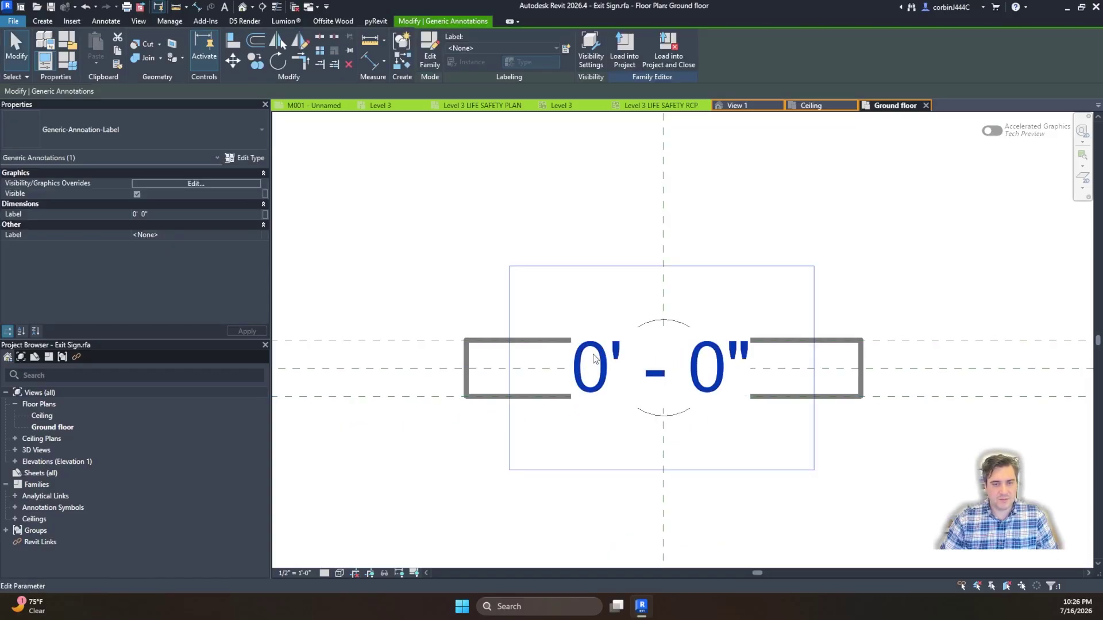
{"action": "left_click", "coordinate": [219, 215]}
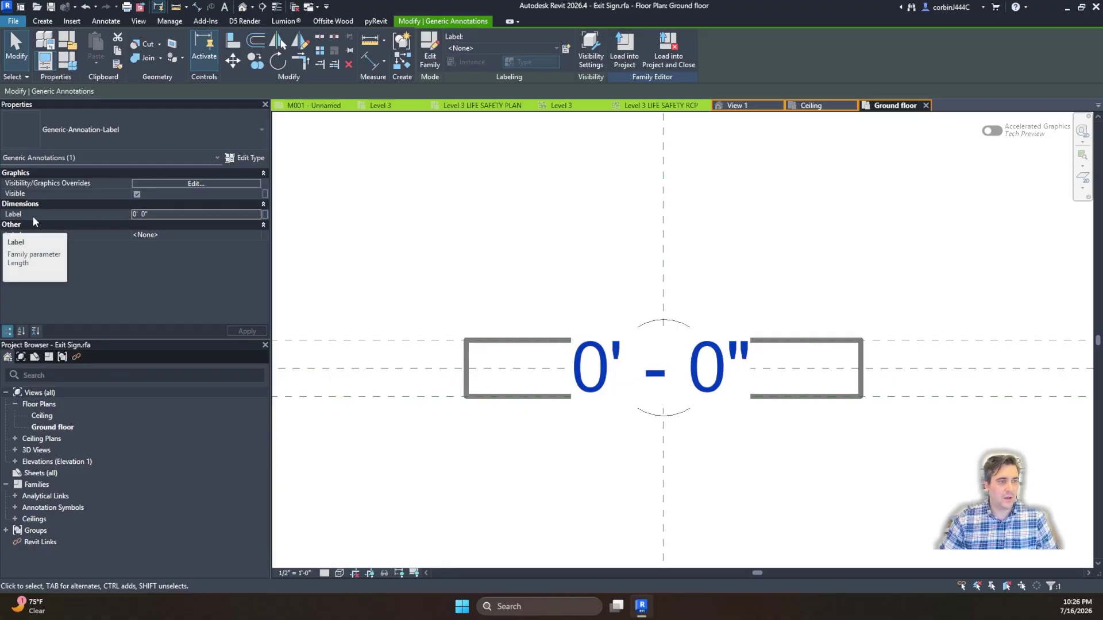
{"action": "left_click", "coordinate": [437, 58]}
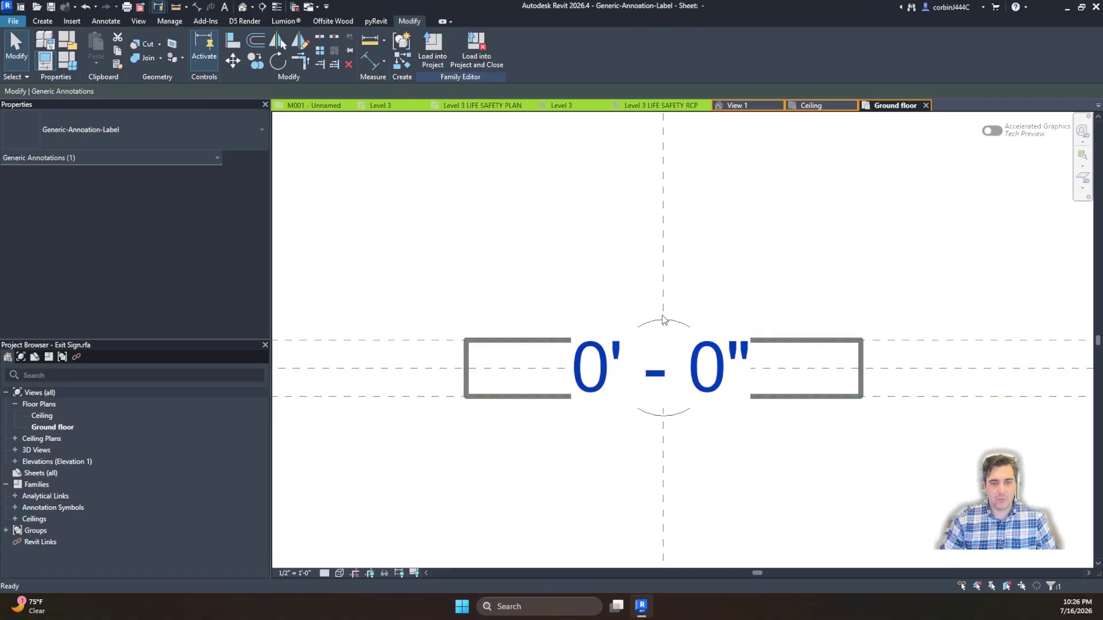
{"action": "left_click", "coordinate": [688, 336]}
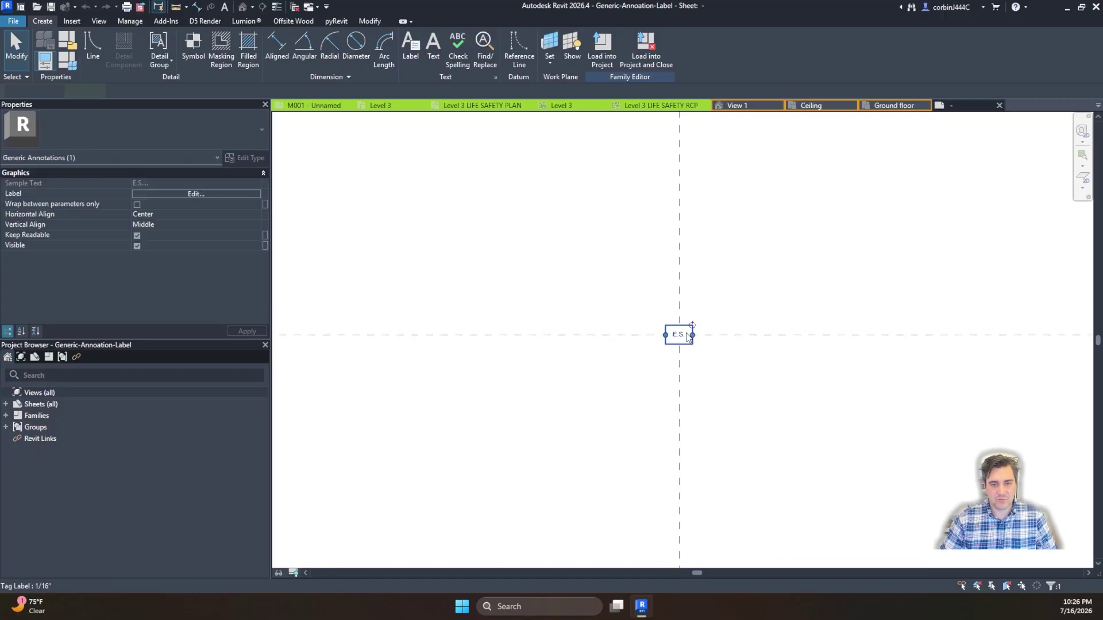
{"action": "left_click", "coordinate": [179, 194]}
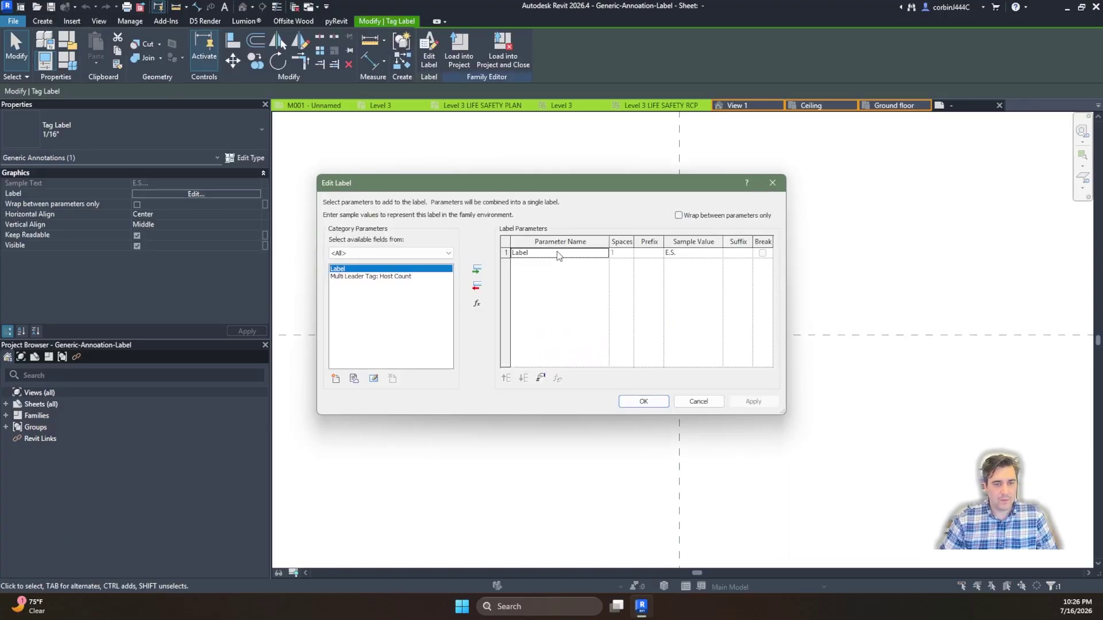
{"action": "left_click", "coordinate": [477, 286]}
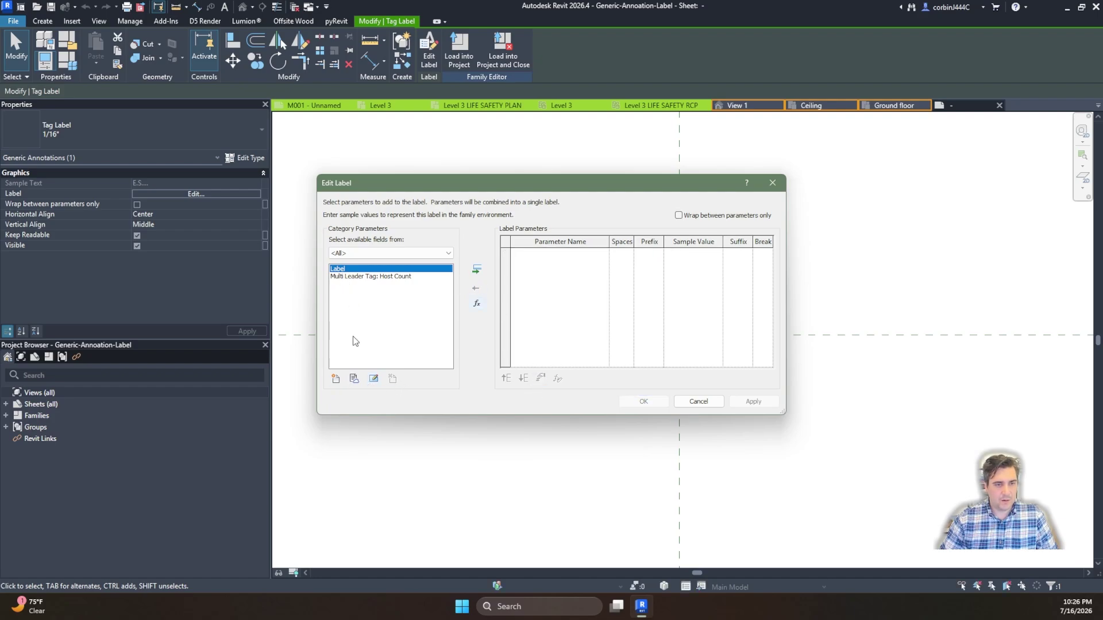
{"action": "key", "text": "Escape"}
{"action": "key", "text": "Escape"}
Step: Create an instance family parameter named Label-Generic with data type Text for the E.S. label
{"action": "left_click", "coordinate": [677, 336]}
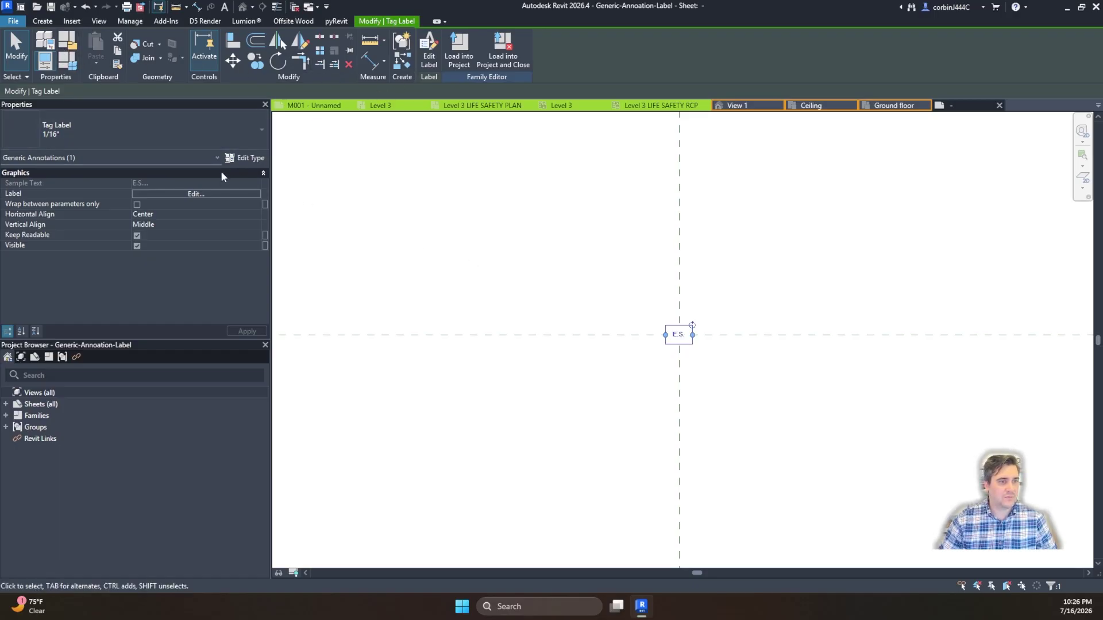
{"action": "left_click", "coordinate": [212, 193]}
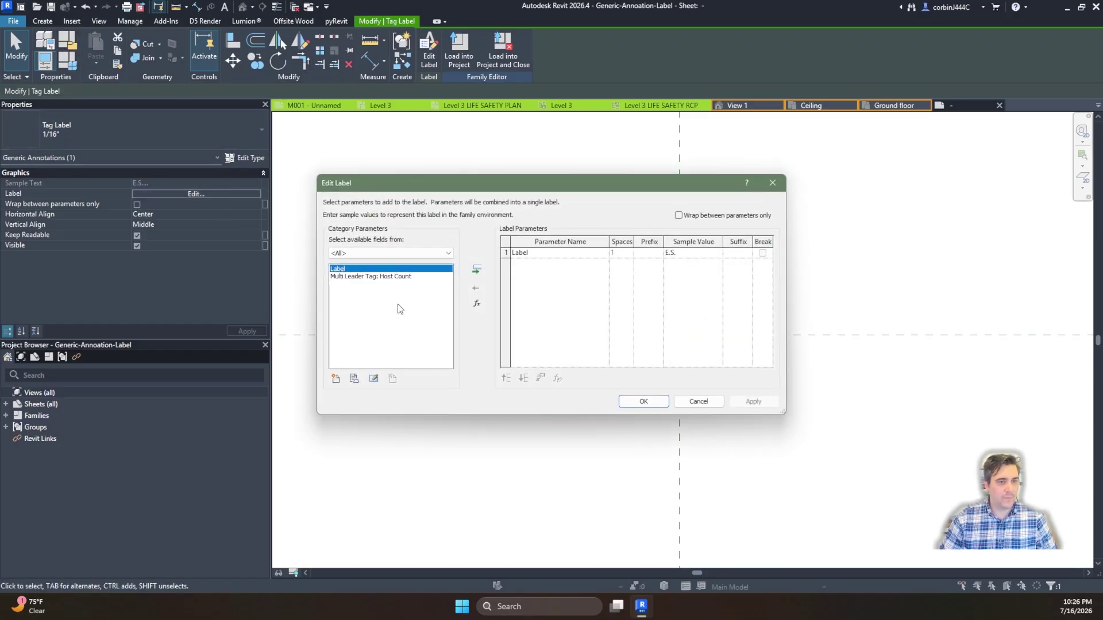
{"action": "left_click", "coordinate": [335, 378]}
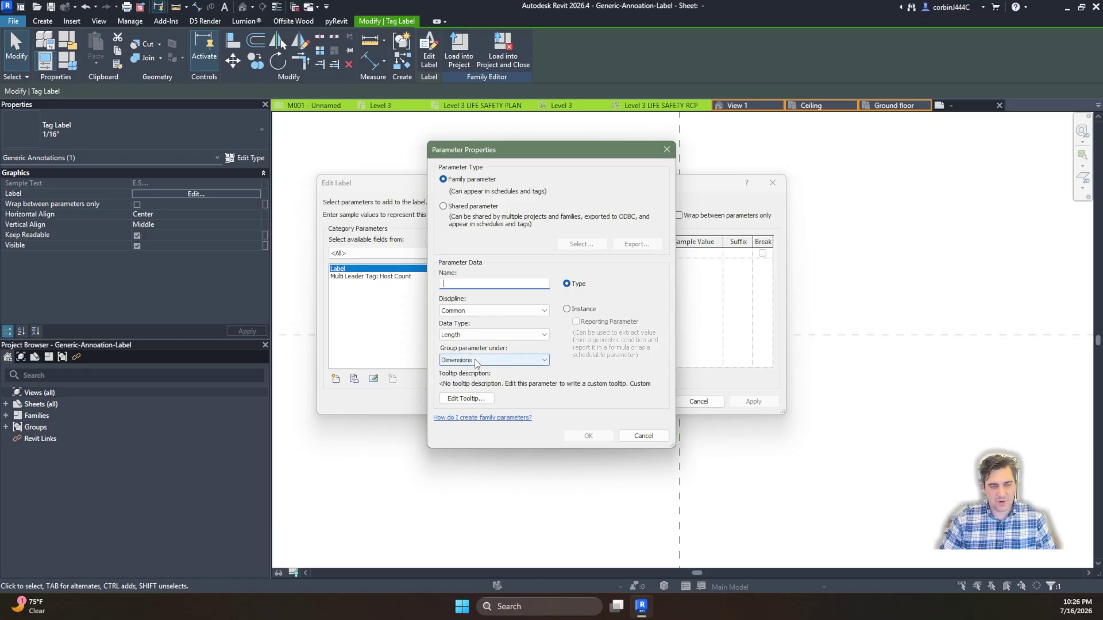
{"action": "left_click", "coordinate": [474, 335]}
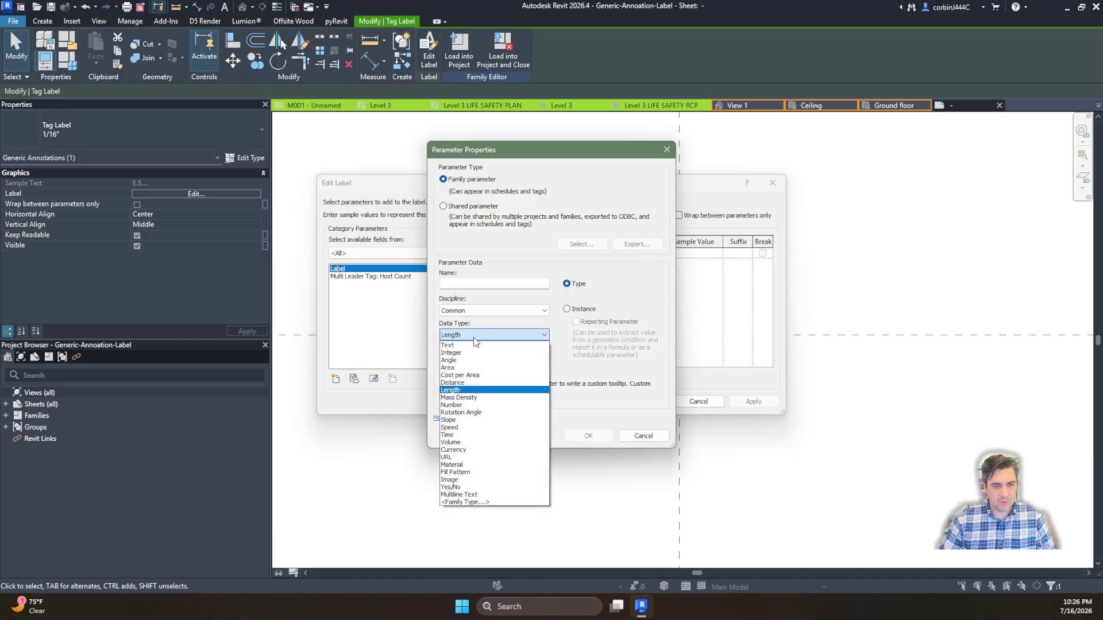
{"action": "left_click", "coordinate": [474, 345]}
{"action": "left_click", "coordinate": [467, 284]}
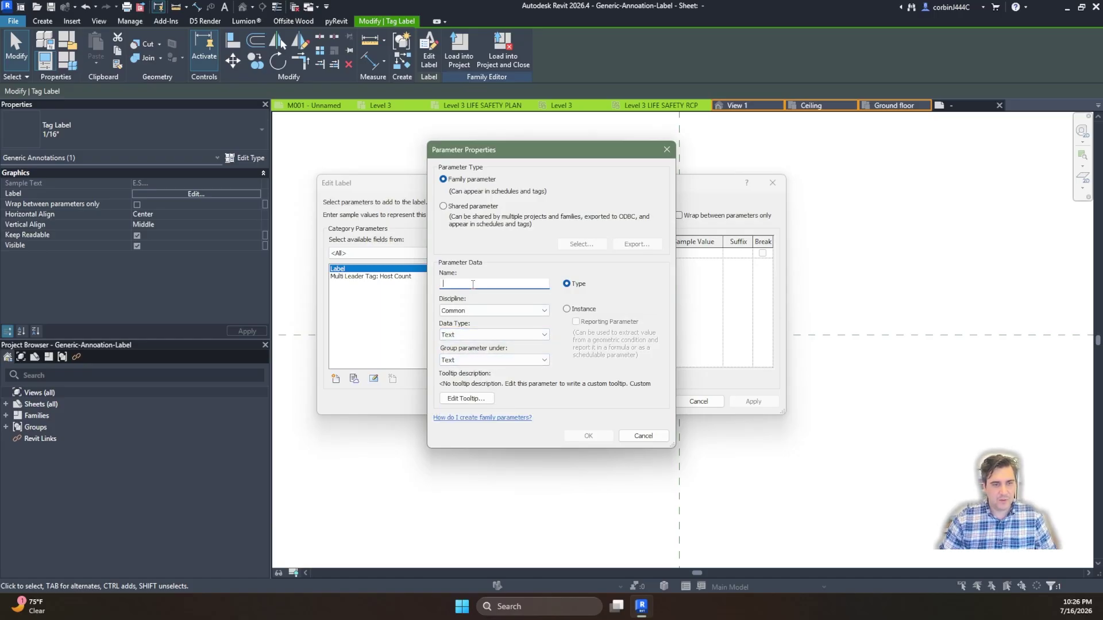
{"action": "type", "text": "Label"}
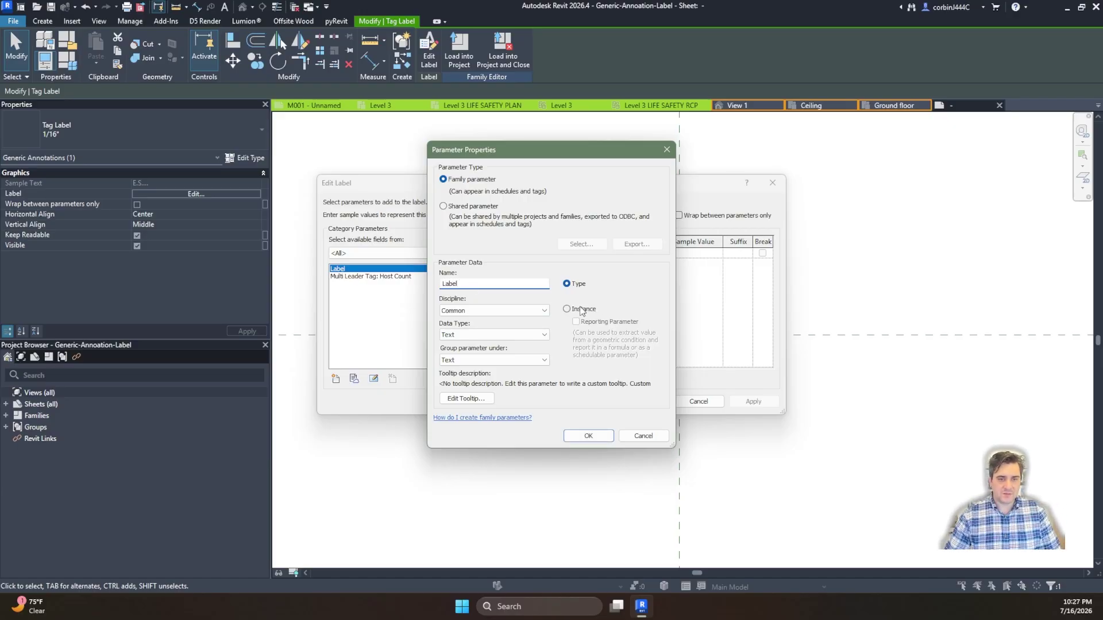
{"action": "left_click", "coordinate": [590, 434]}
{"action": "left_click", "coordinate": [621, 308]}
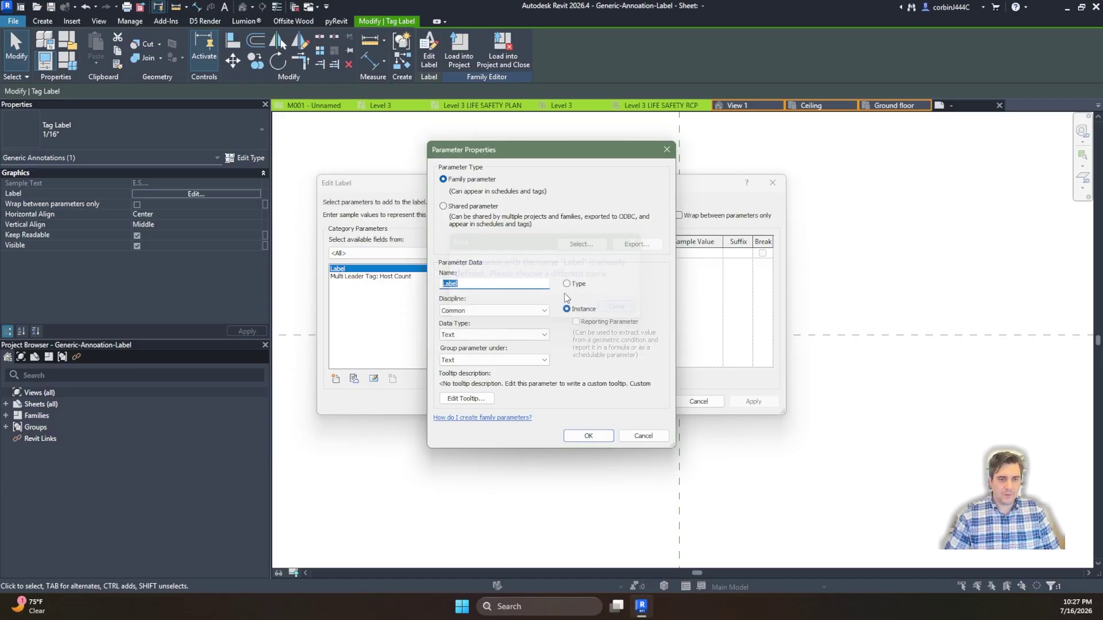
{"action": "left_click", "coordinate": [496, 285]}
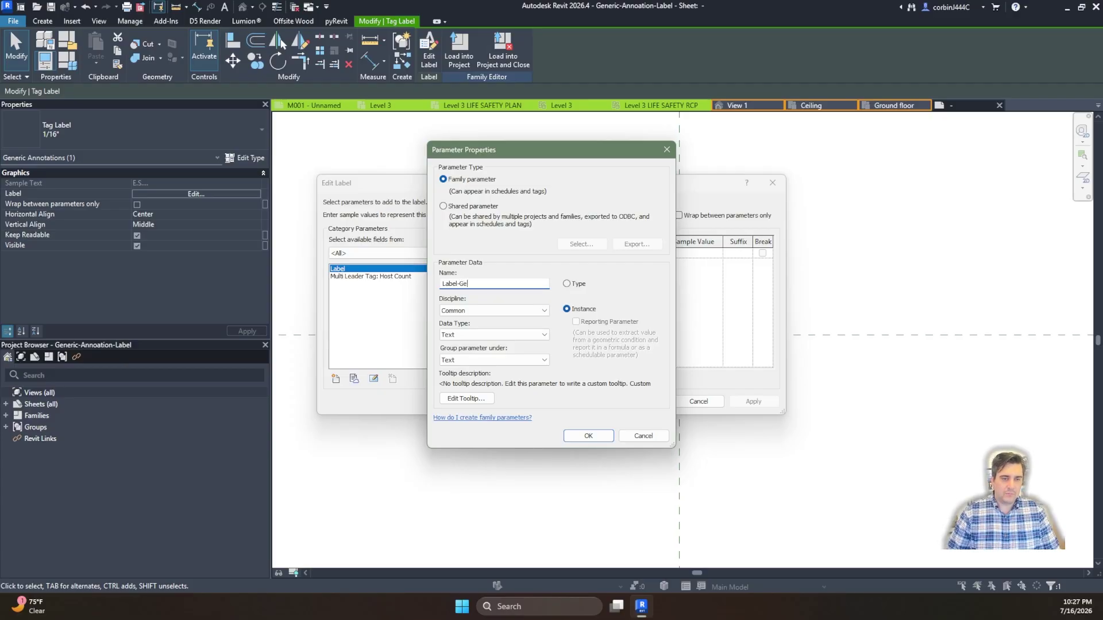
{"action": "type", "text": "-Generic"}
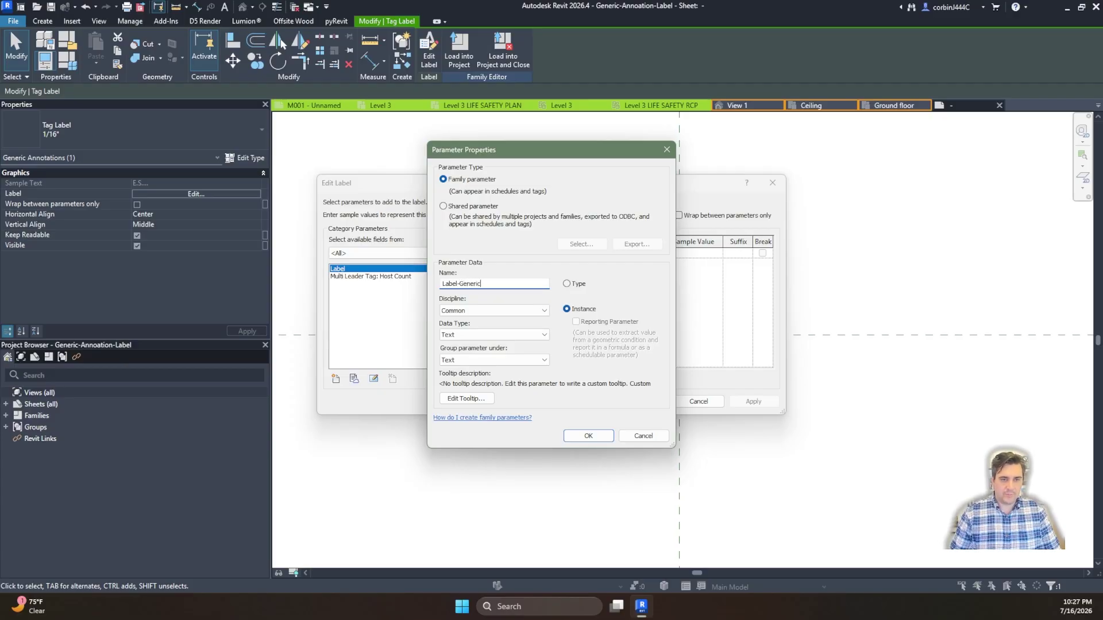
{"action": "left_click", "coordinate": [584, 436]}
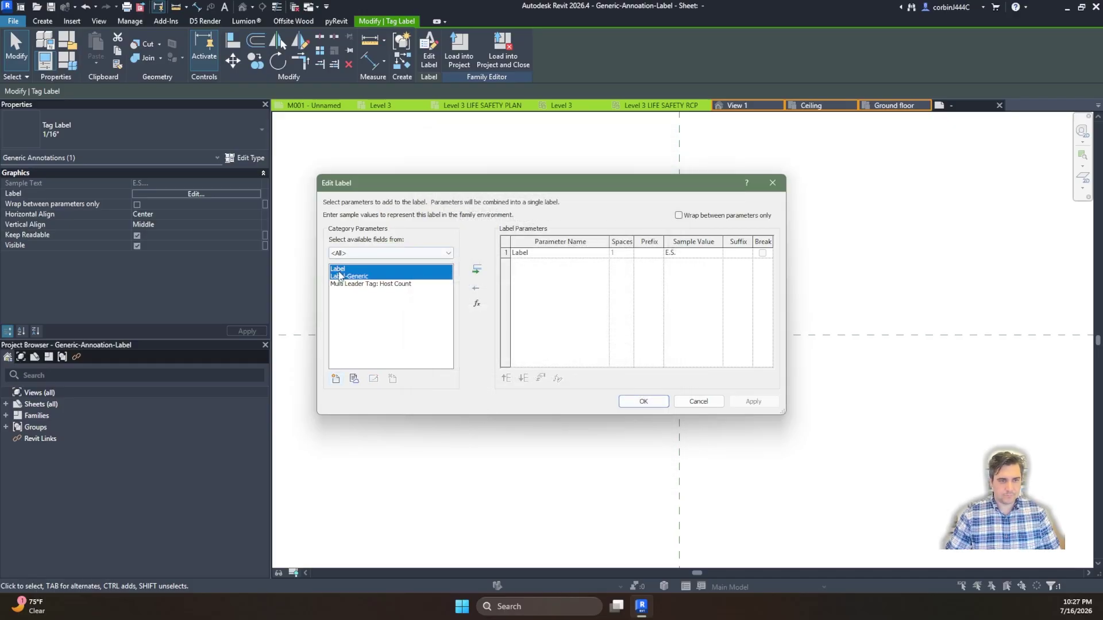
Step: Add the Label-Generic parameter to the label with the sample value E.S
{"action": "left_click", "coordinate": [396, 277]}
{"action": "left_click", "coordinate": [476, 269]}
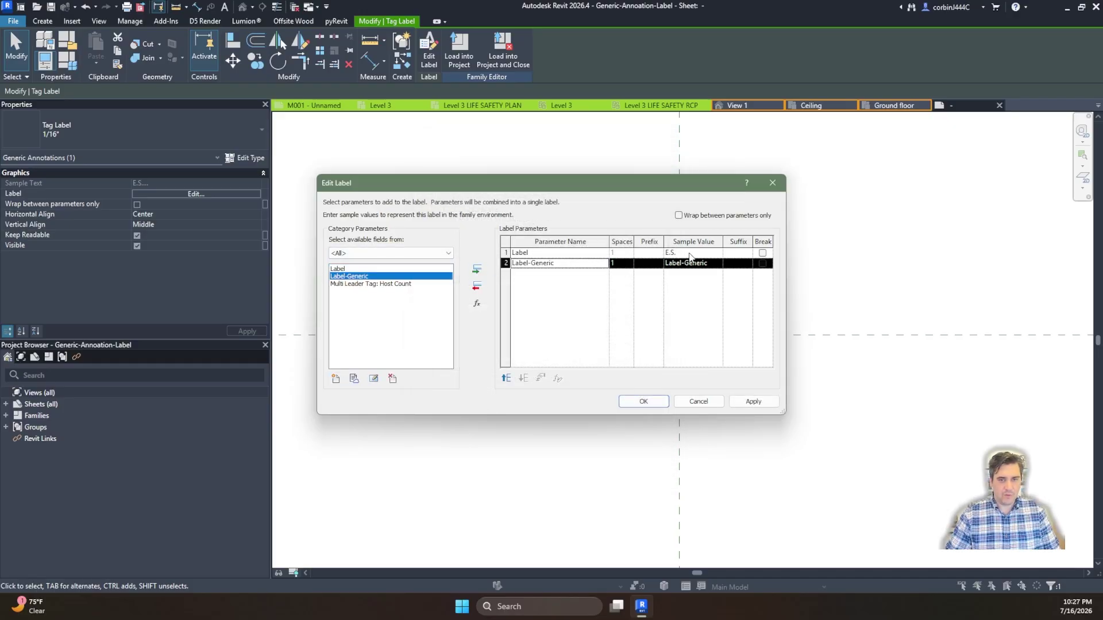
{"action": "left_click", "coordinate": [712, 264]}
{"action": "double_click", "coordinate": [711, 263]}
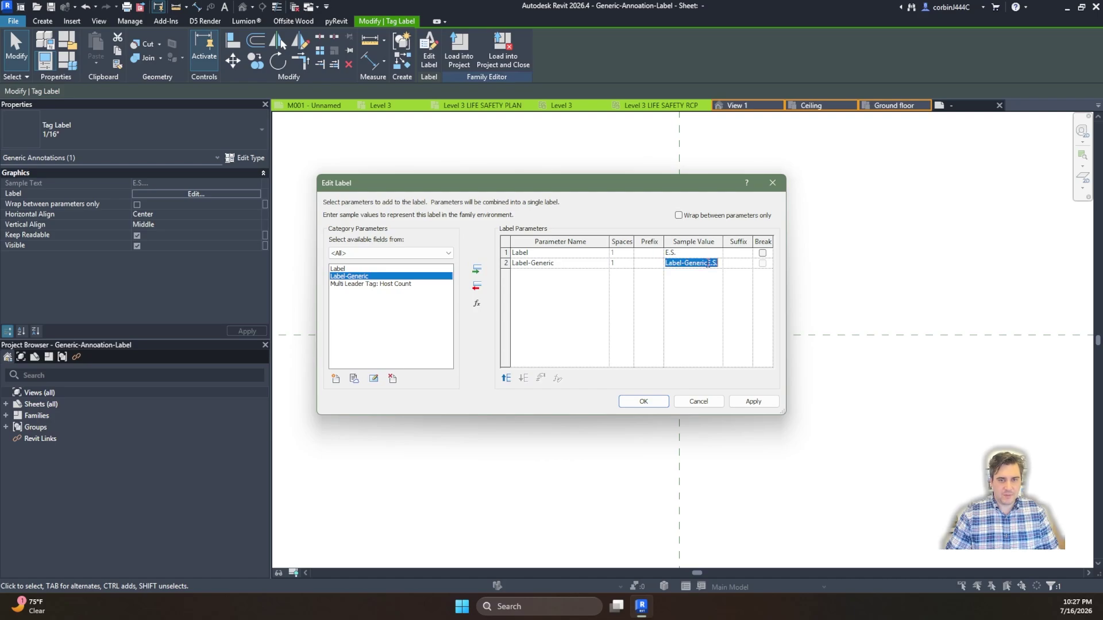
{"action": "type", "text": "E.S."}
{"action": "key", "text": "Return"}
Step: Remove the original Label parameter from the label, keeping only Label-Generic
{"action": "left_click", "coordinate": [552, 255]}
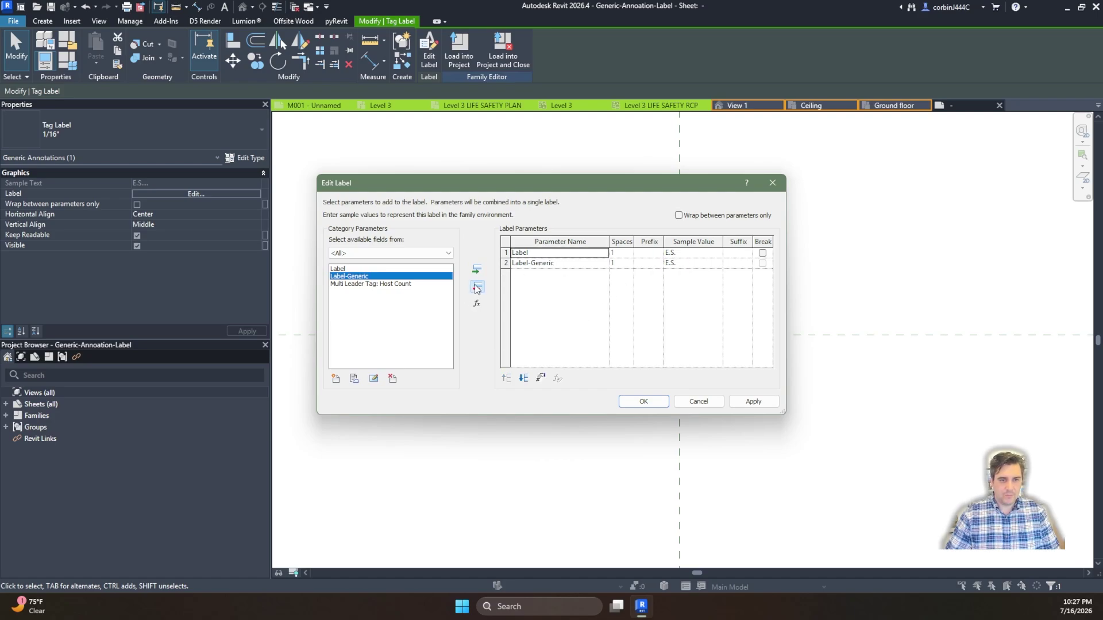
{"action": "left_click", "coordinate": [476, 285]}
{"action": "left_click", "coordinate": [356, 270]}
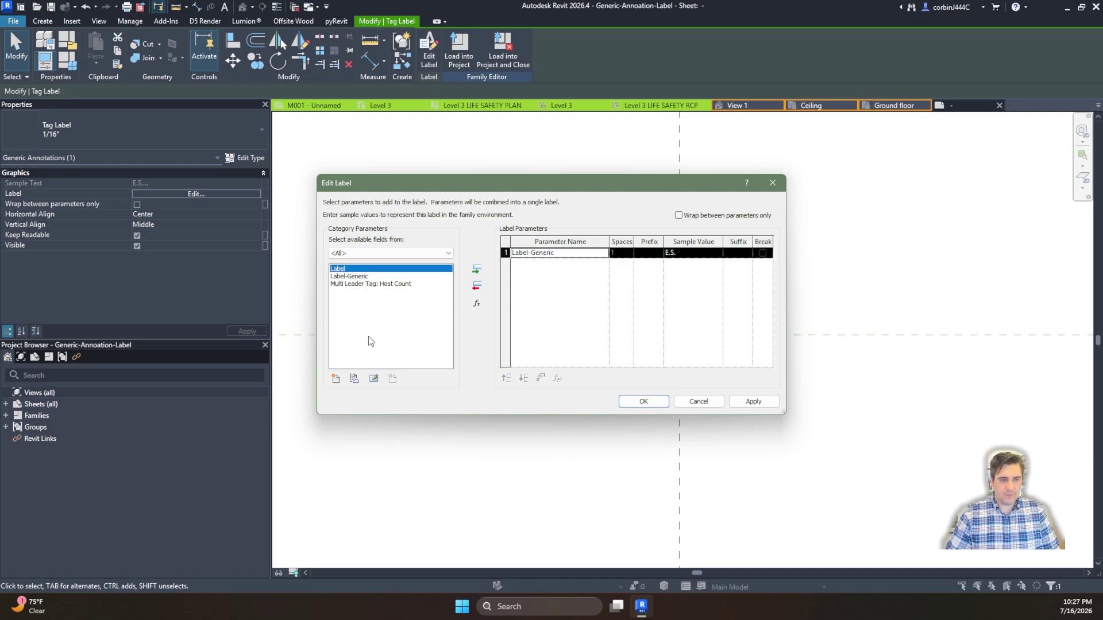
{"action": "left_click", "coordinate": [355, 278]}
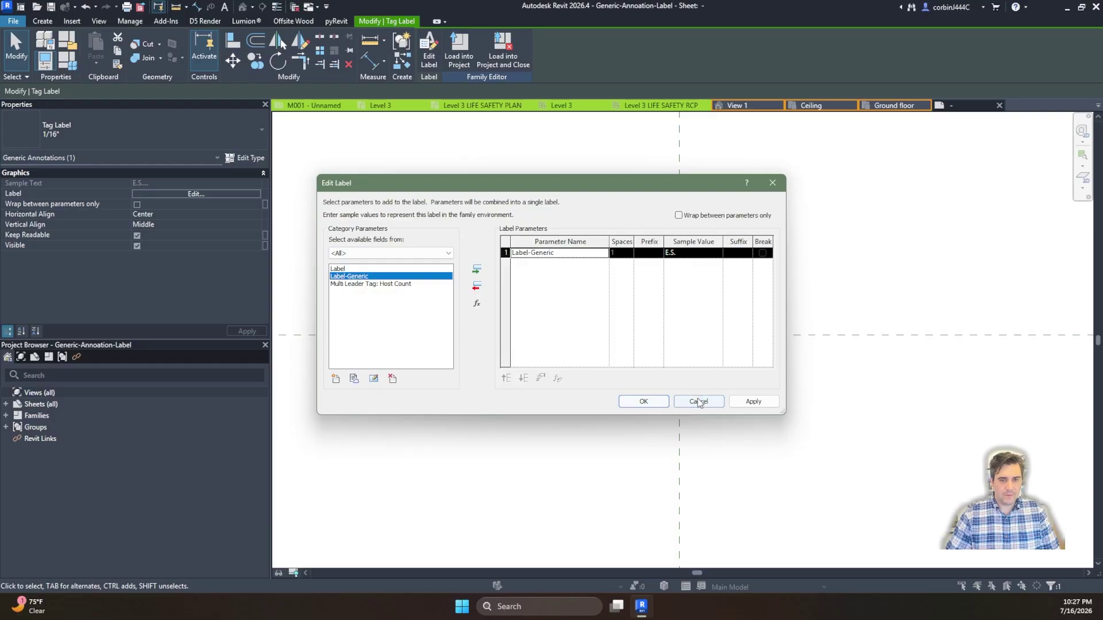
Step: Apply the label change, reopen the label's parameter list and delete the original Label parameter from the annotation family
{"action": "left_click", "coordinate": [642, 402]}
{"action": "left_click", "coordinate": [234, 195]}
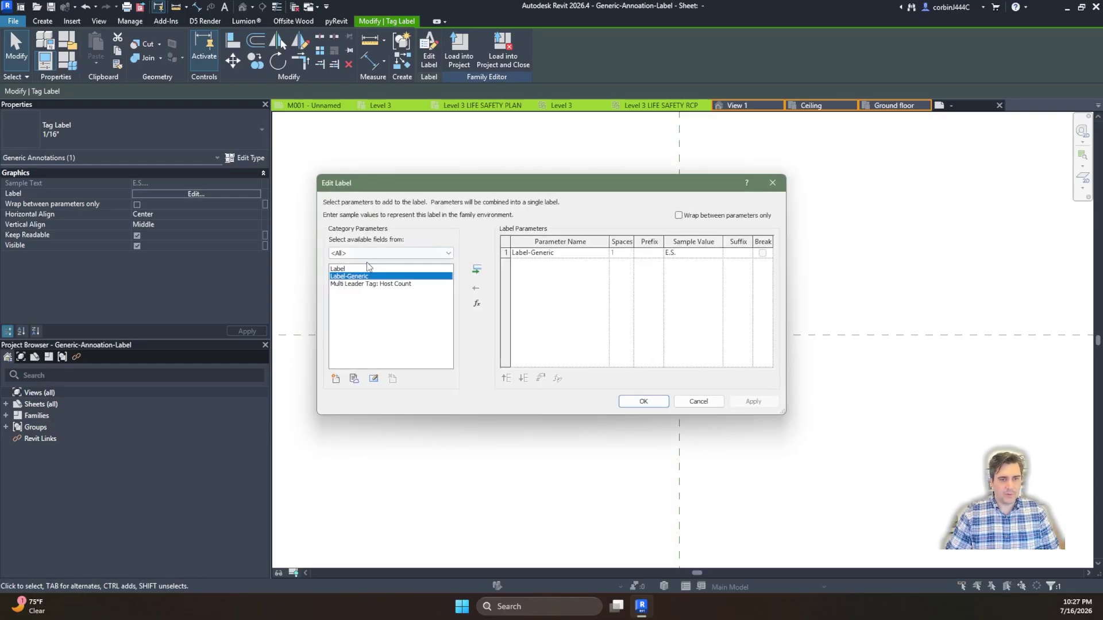
{"action": "left_click", "coordinate": [356, 269]}
{"action": "left_click", "coordinate": [392, 378]}
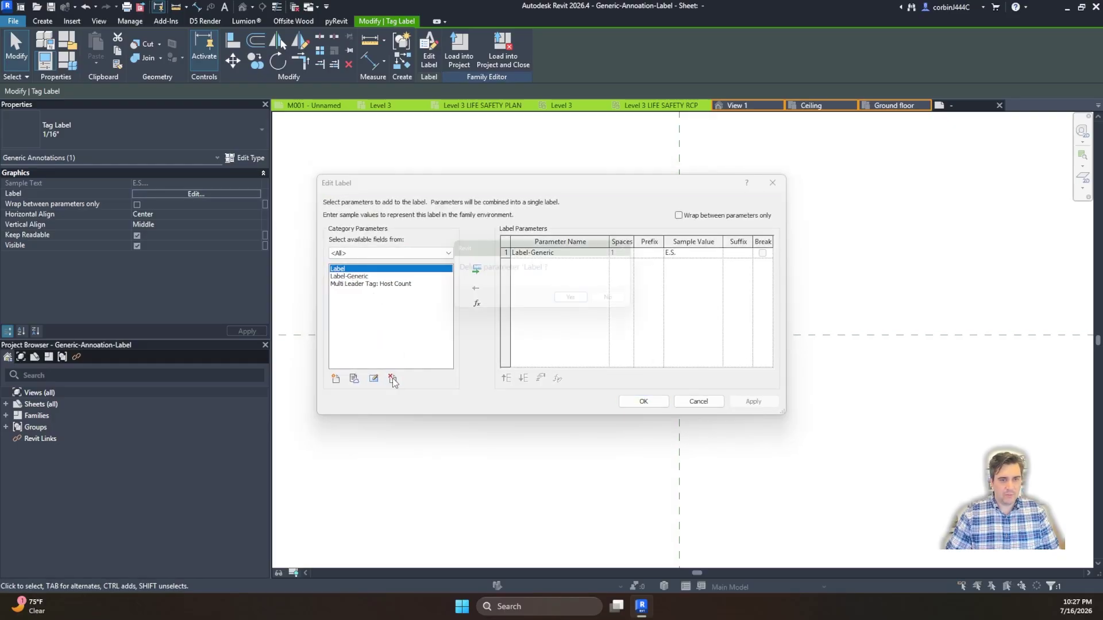
{"action": "left_click", "coordinate": [578, 303]}
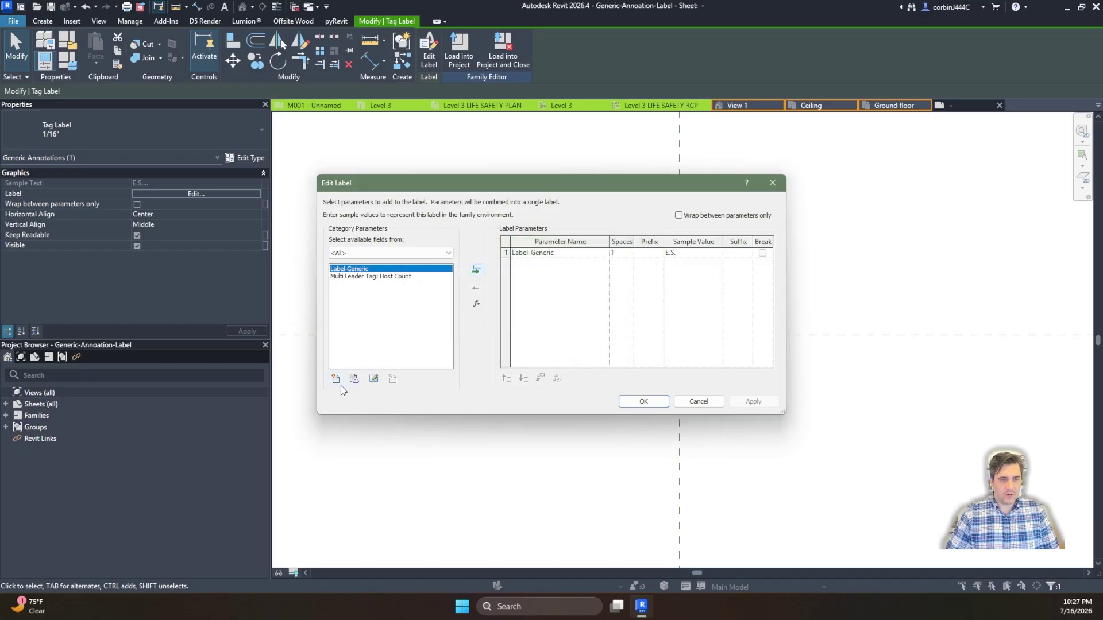
Step: Rename the Label-Generic parameter to Label and widen the text box of the E.S. label
{"action": "left_click", "coordinate": [373, 379]}
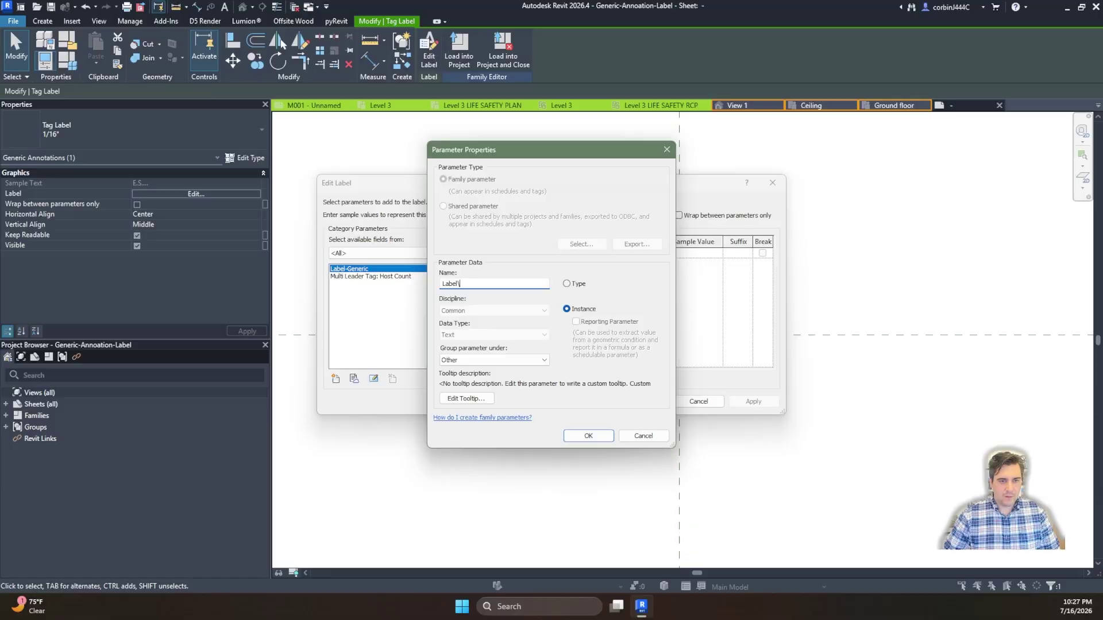
{"action": "key", "text": "Return"}
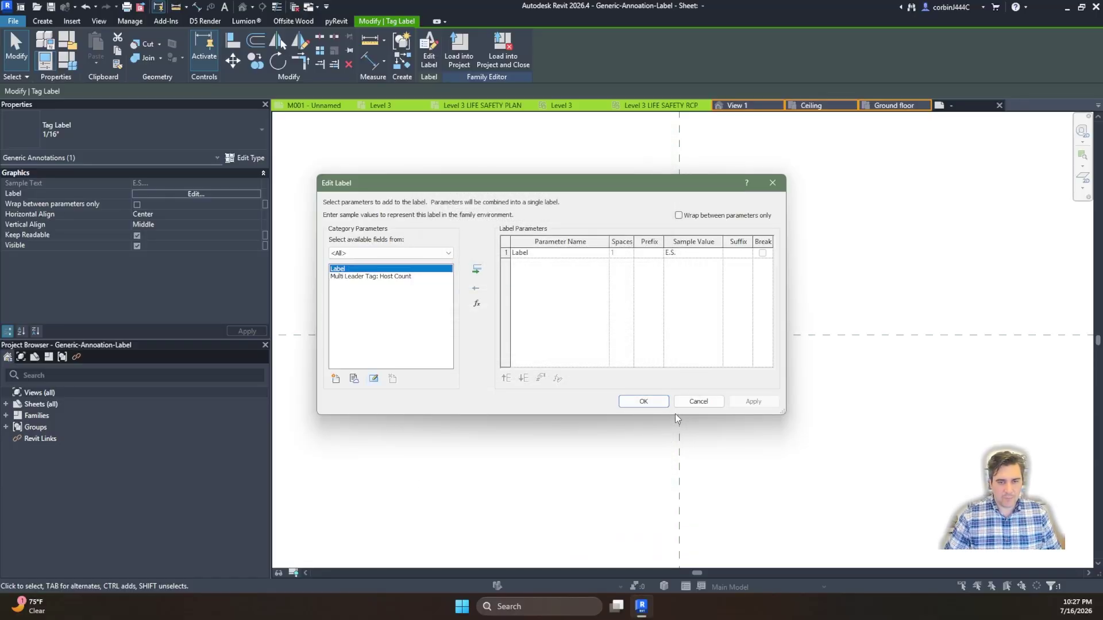
{"action": "left_click", "coordinate": [643, 401]}
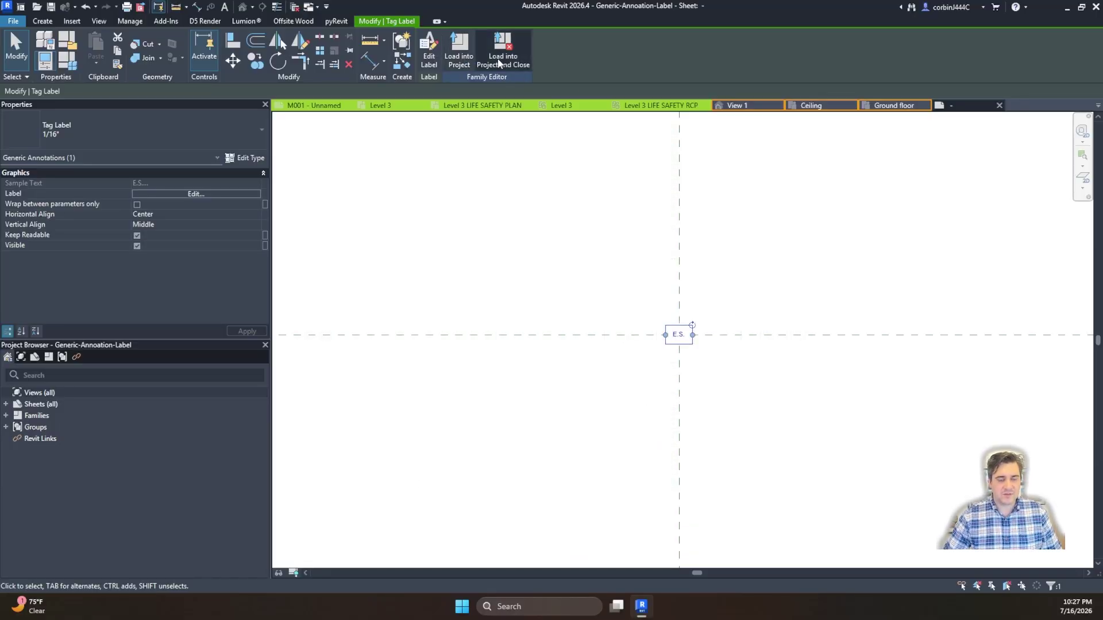
{"action": "scroll", "coordinate": [681, 328], "scroll_direction": "up", "scroll_amount": 3}
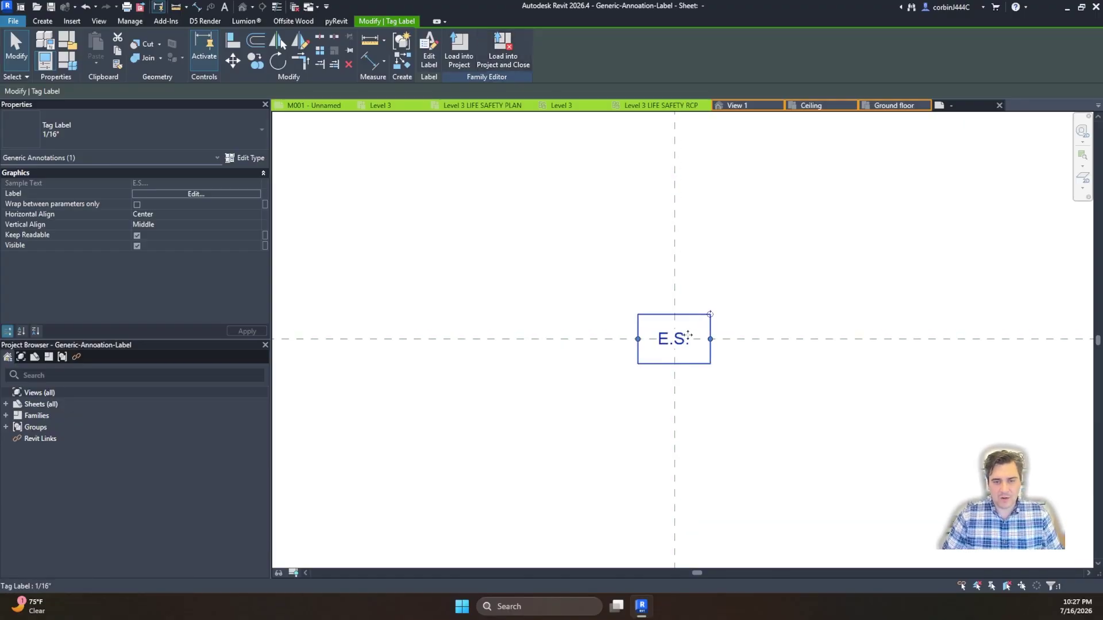
{"action": "left_click_drag", "start_coordinate": [712, 342], "coordinate": [859, 339]}
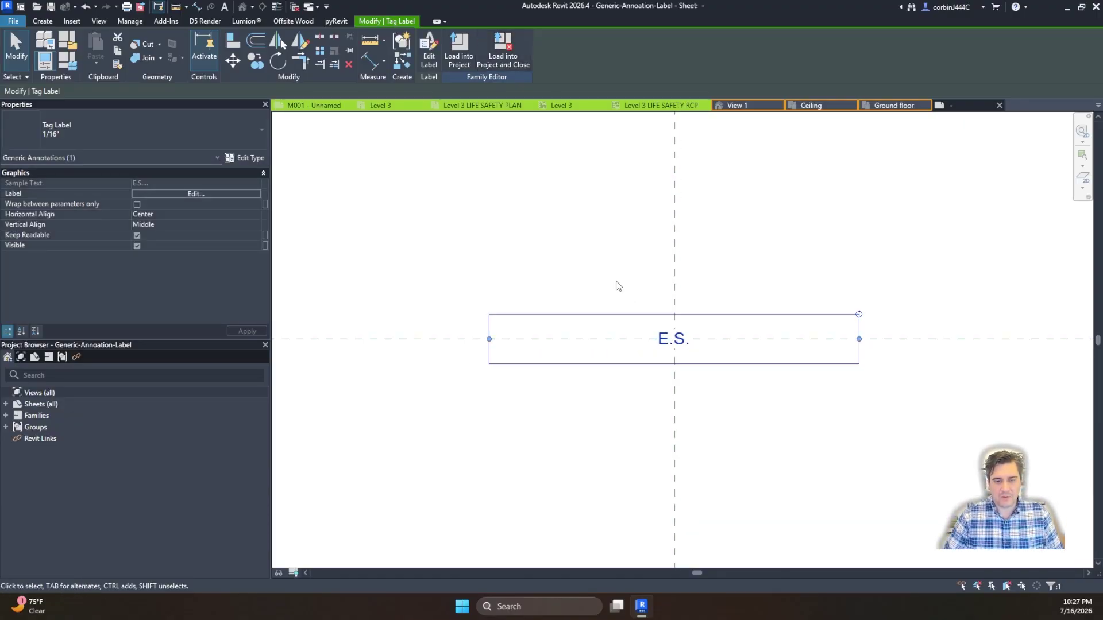
Step: Save and close the annotation family, loading it into Exit Sign.rfa and overwriting the existing version and its parameter values
{"action": "left_click", "coordinate": [493, 64]}
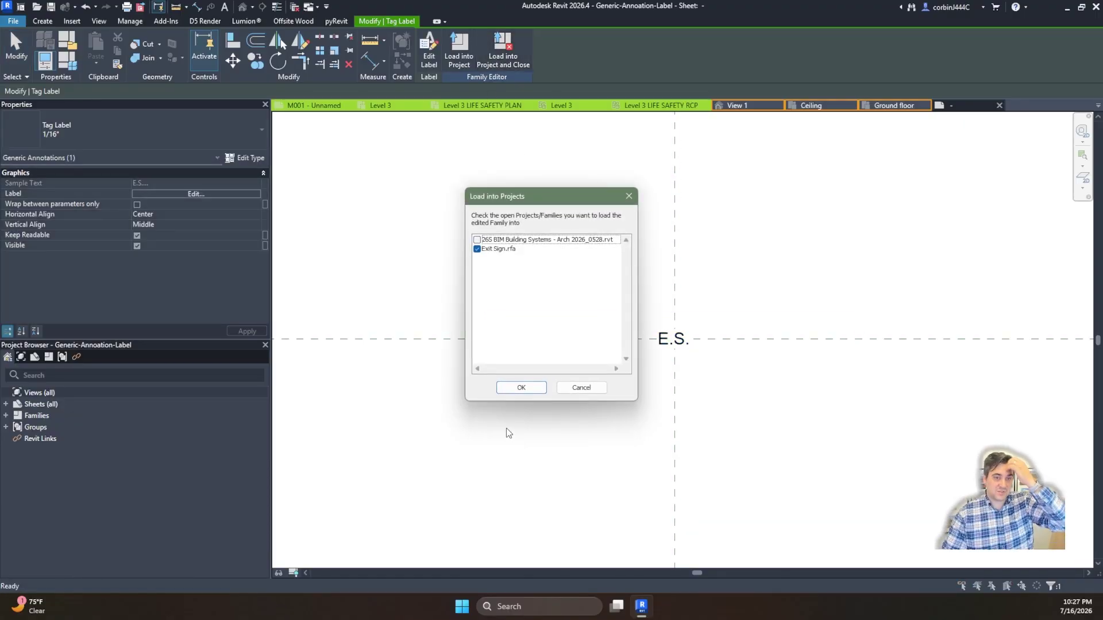
{"action": "left_click", "coordinate": [521, 387]}
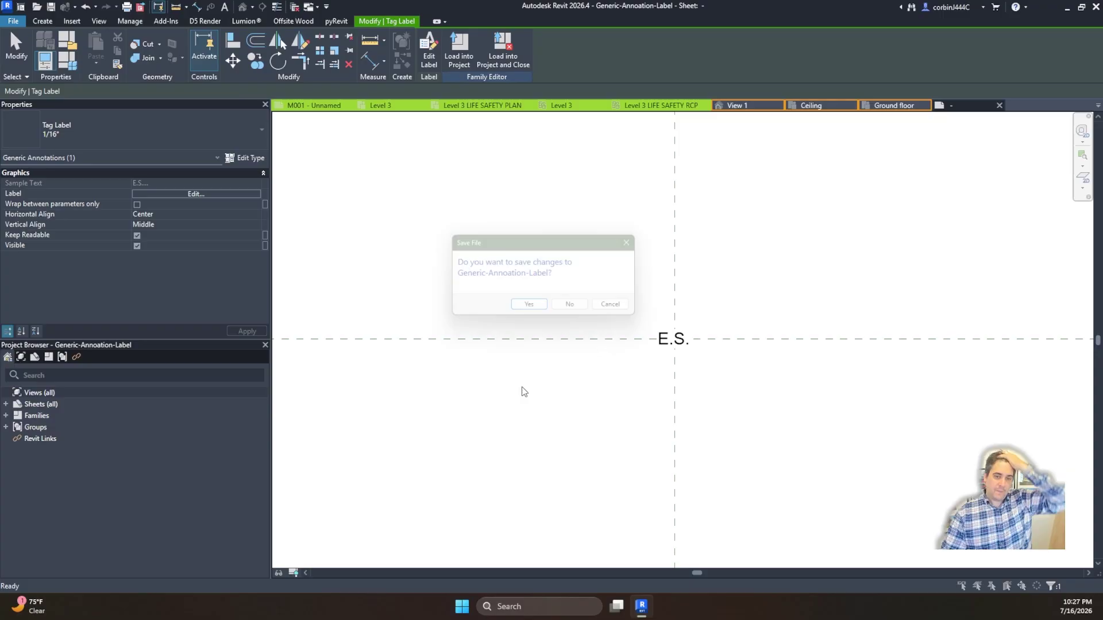
{"action": "left_click", "coordinate": [530, 311]}
{"action": "left_click", "coordinate": [529, 310]}
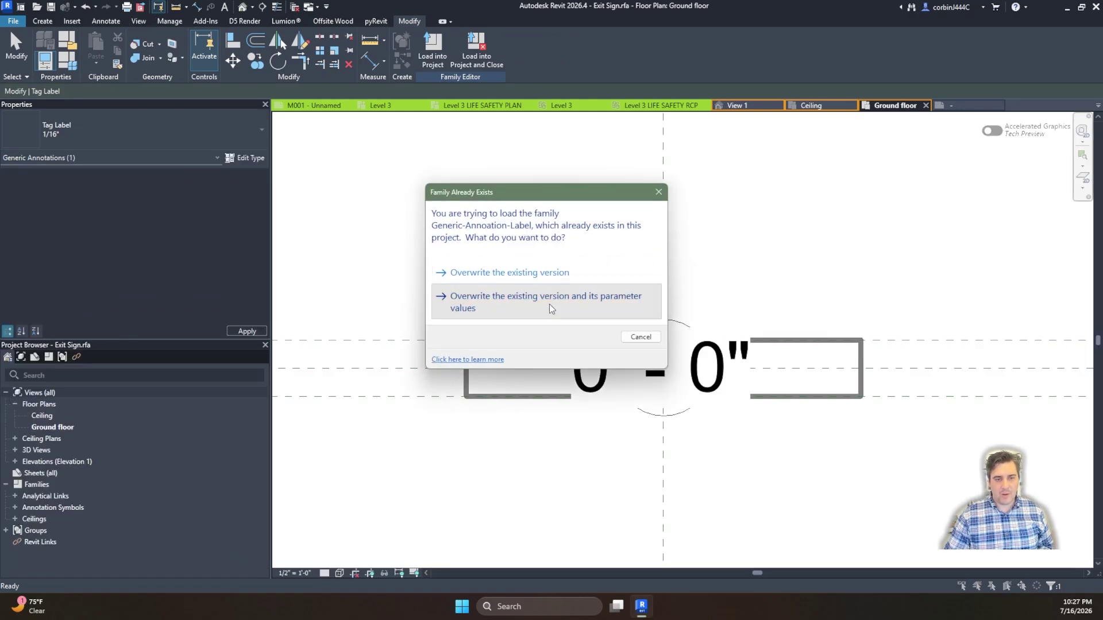
{"action": "left_click", "coordinate": [550, 306]}
Step: Associate the nested annotation's Label text parameter with a new instance family parameter named Label
{"action": "scroll", "coordinate": [610, 369], "scroll_direction": "down", "scroll_amount": 2}
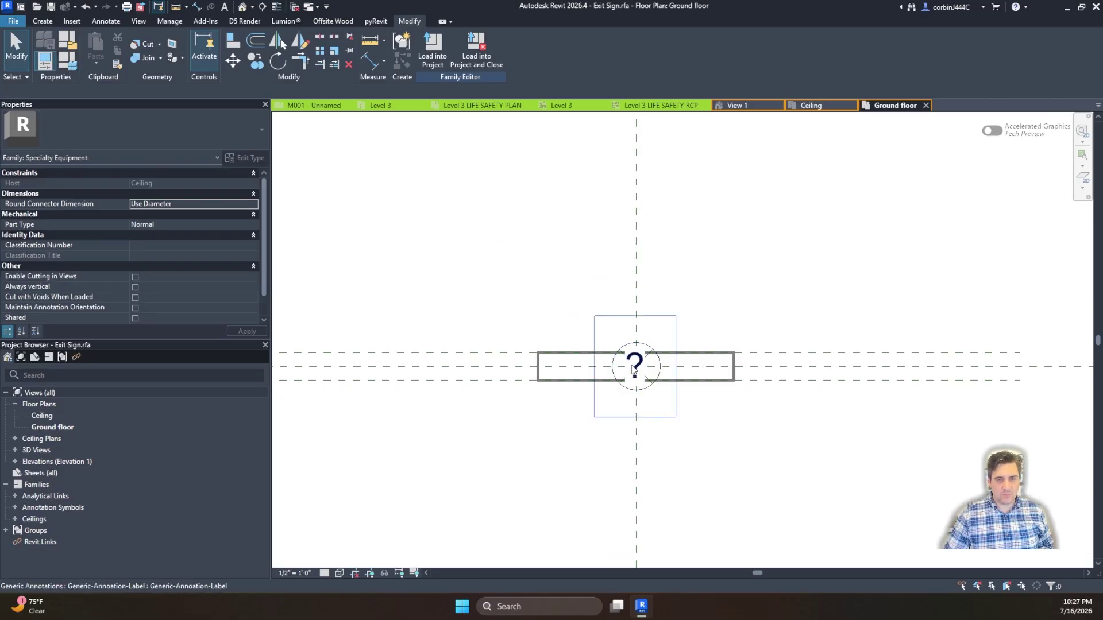
{"action": "left_click", "coordinate": [634, 366]}
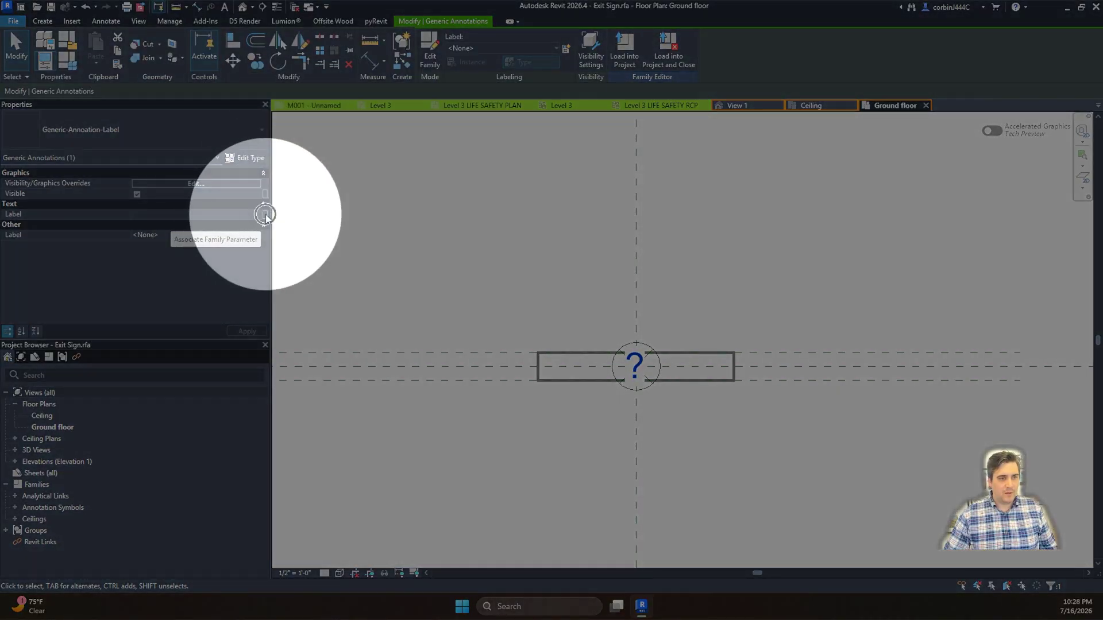
{"action": "left_click", "coordinate": [265, 213]}
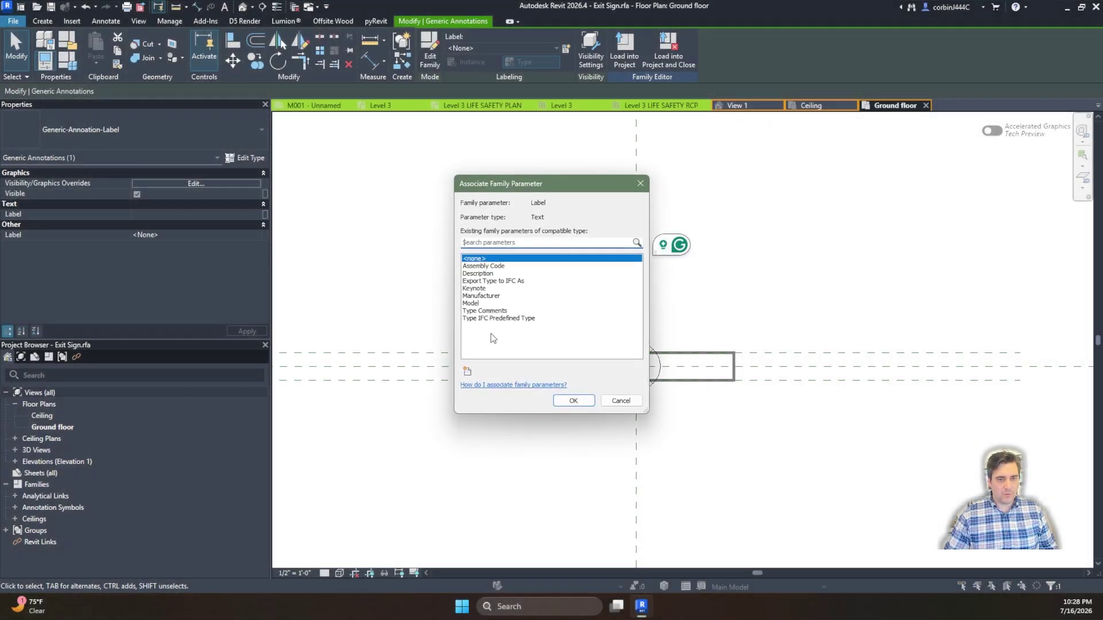
{"action": "left_click", "coordinate": [467, 371]}
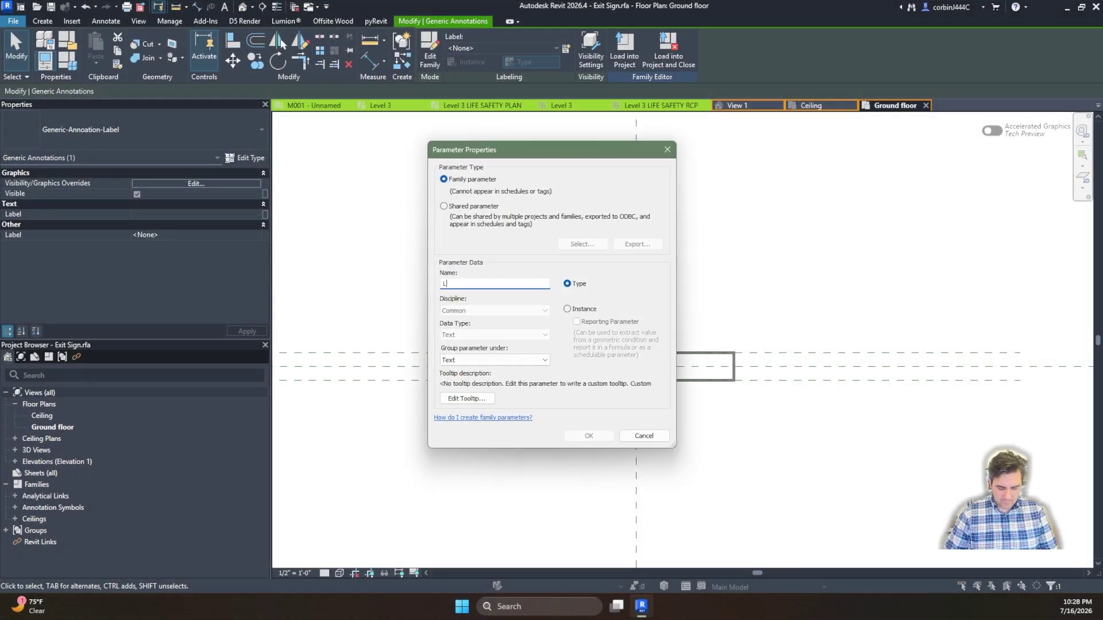
{"action": "type", "text": "Label"}
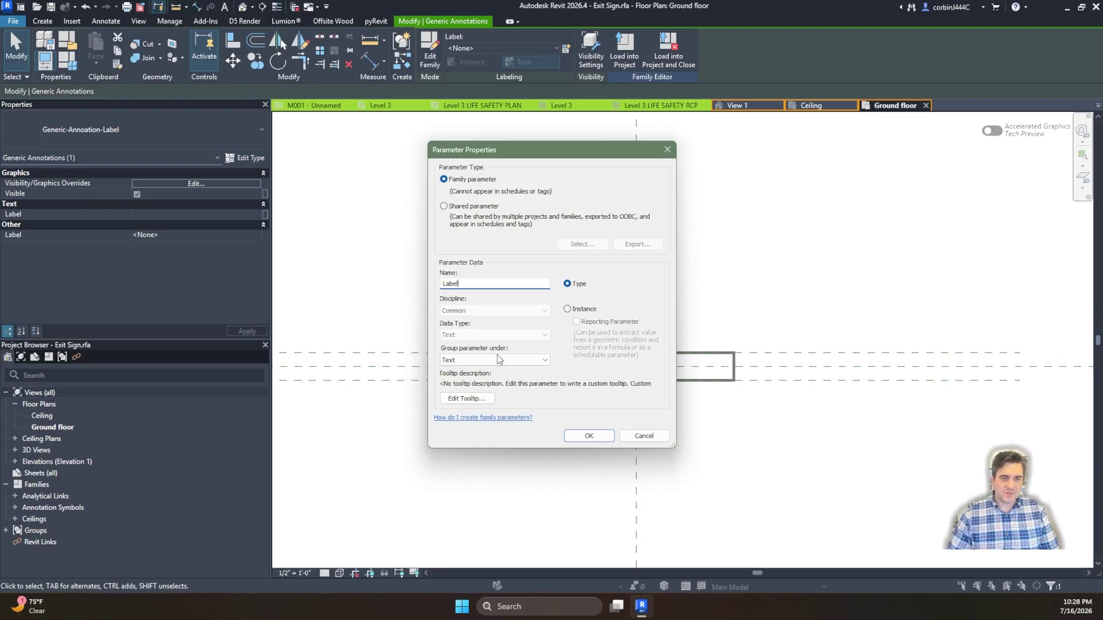
{"action": "left_click", "coordinate": [583, 309]}
{"action": "left_click", "coordinate": [588, 436]}
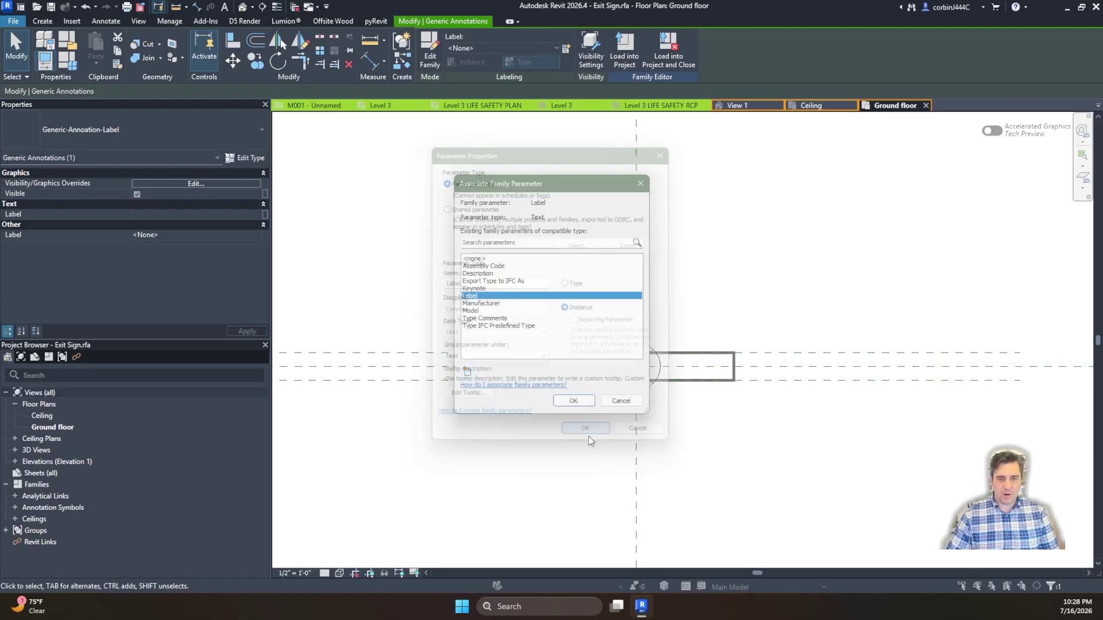
{"action": "left_click", "coordinate": [579, 401]}
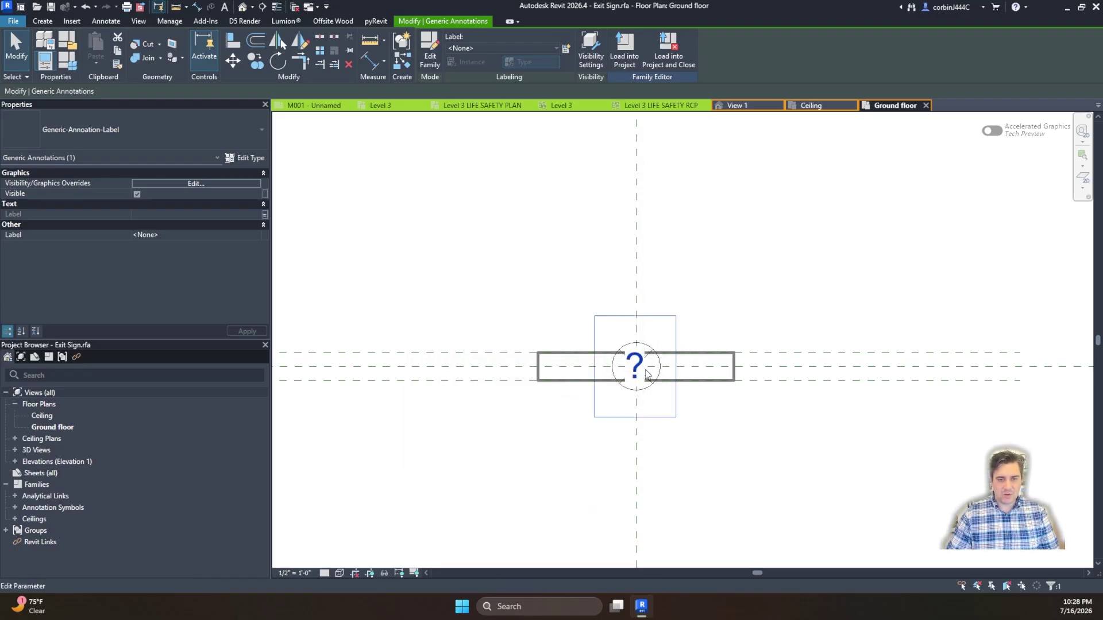
Step: Enter E.S. as the nested annotation's label text and replace it with EXIT
{"action": "left_click", "coordinate": [643, 369]}
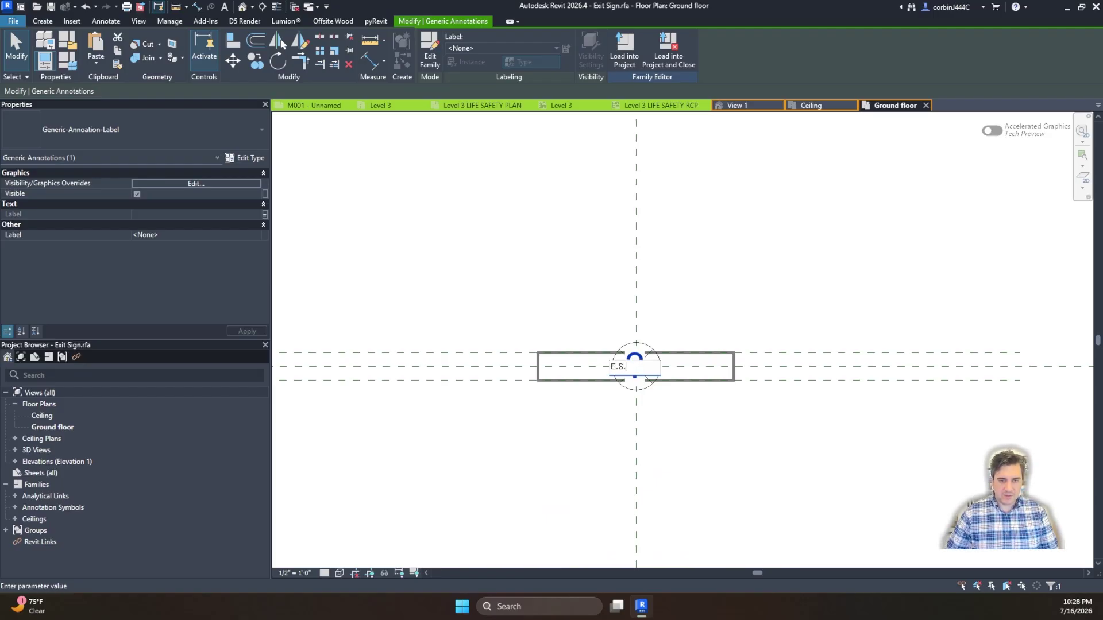
{"action": "key", "text": "Return"}
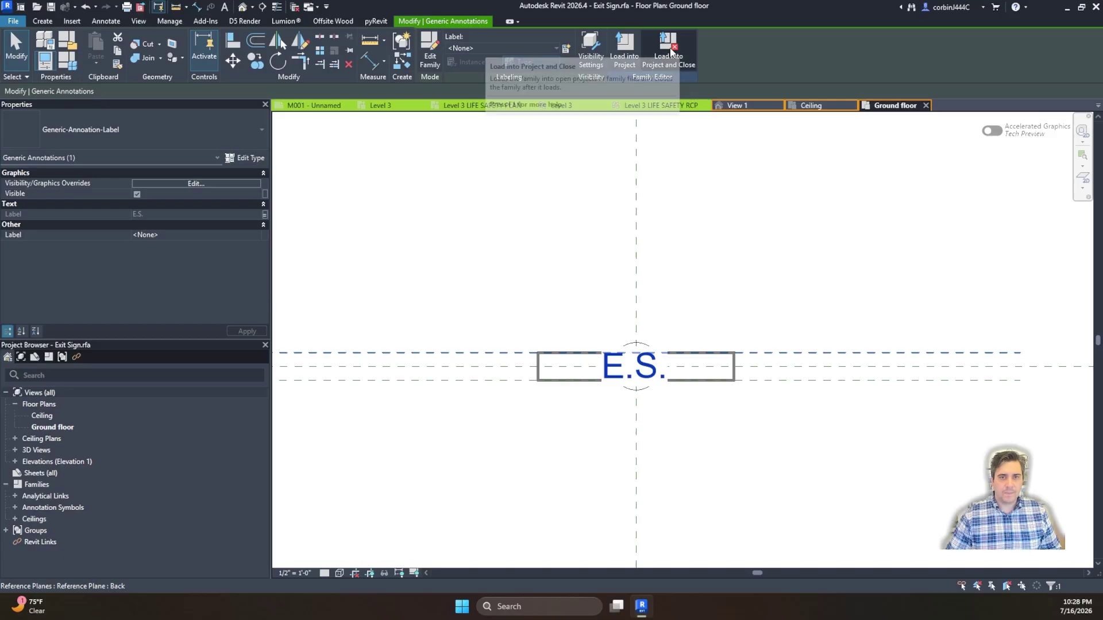
{"action": "left_click", "coordinate": [643, 363]}
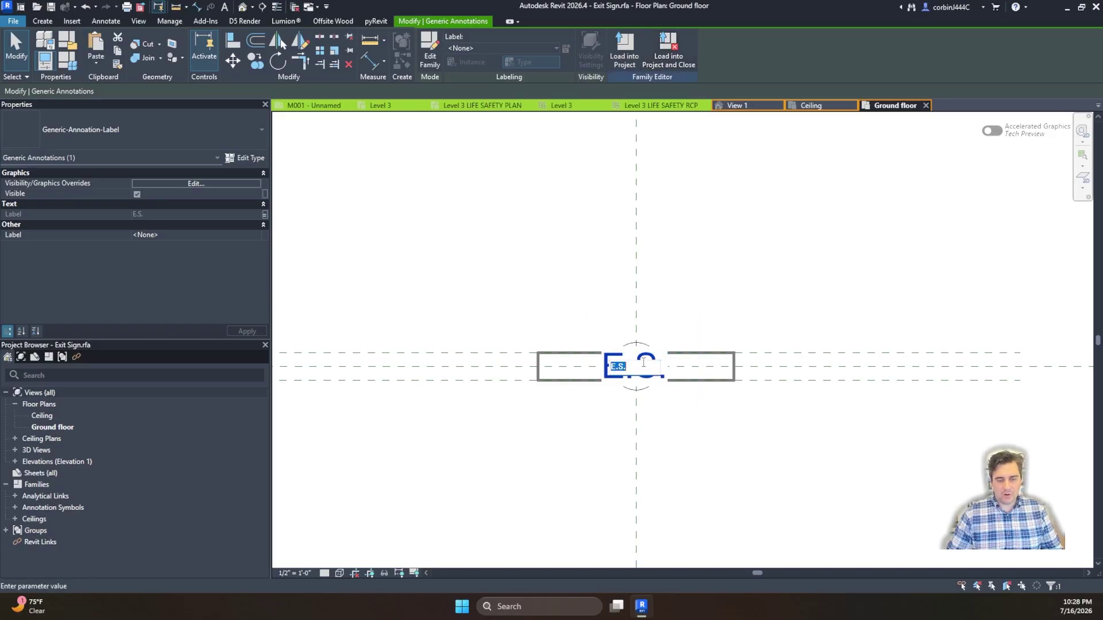
{"action": "type", "text": "EXI"}
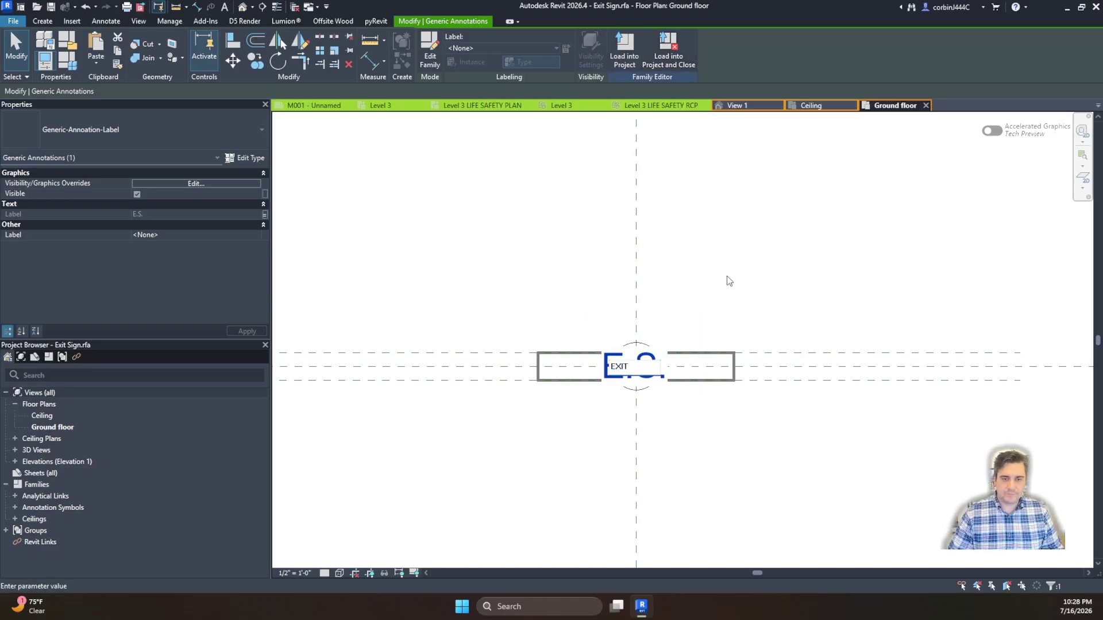
{"action": "type", "text": "T"}
{"action": "left_click", "coordinate": [745, 300]}
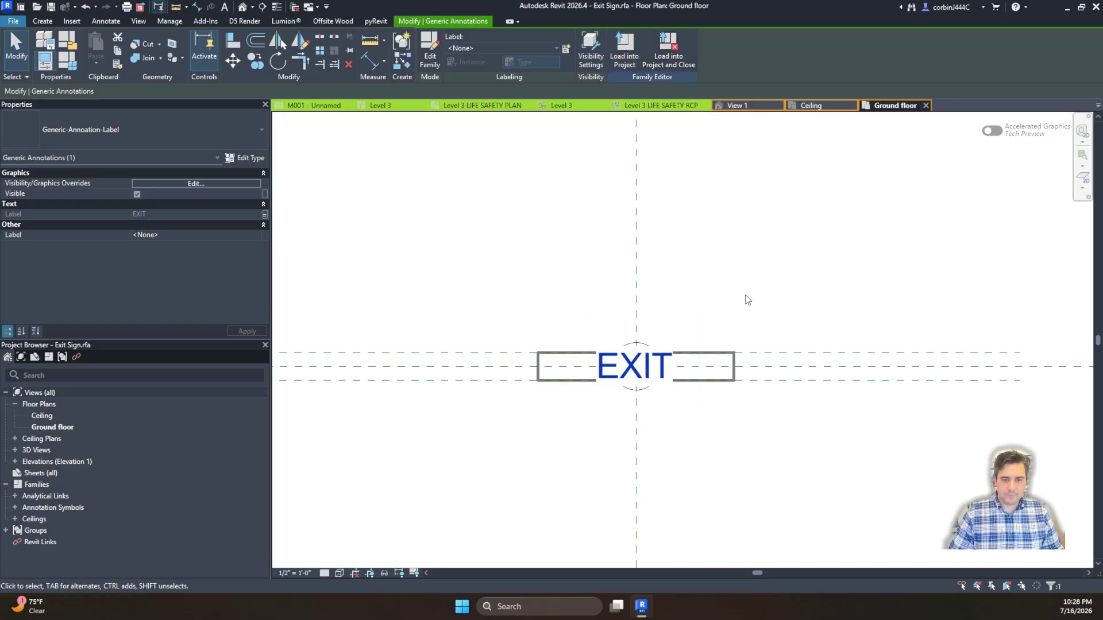
Step: Move the EXIT label straight up so it sits above the exit sign's circle symbol
{"action": "left_click", "coordinate": [594, 357]}
{"action": "left_click", "coordinate": [593, 317]}
{"action": "left_click", "coordinate": [596, 312]}
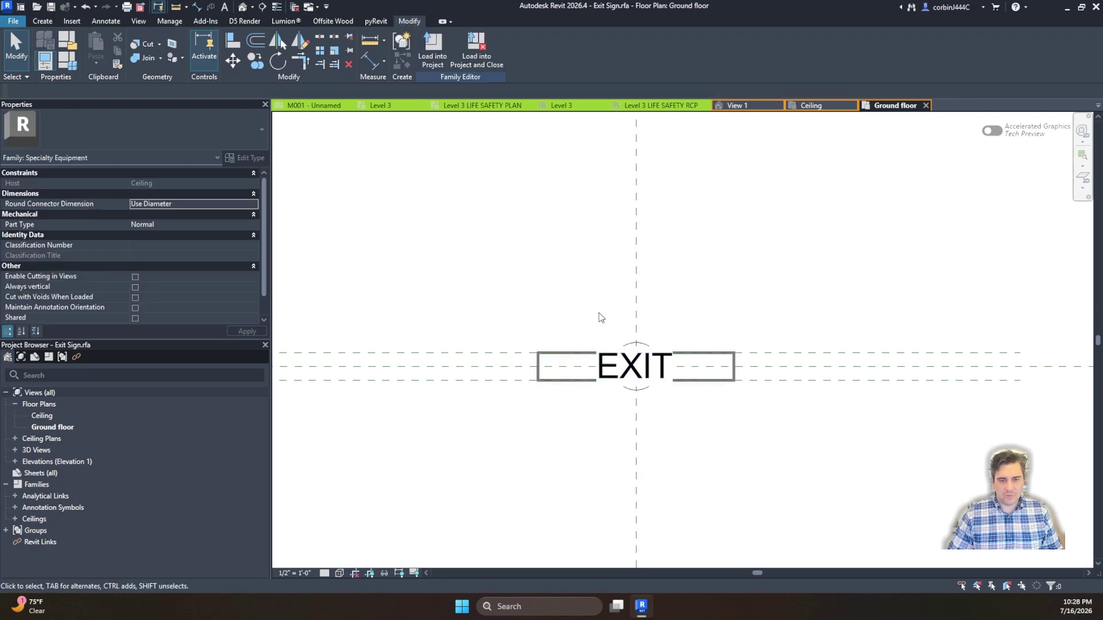
{"action": "left_click_drag", "start_coordinate": [620, 369], "coordinate": [620, 311]}
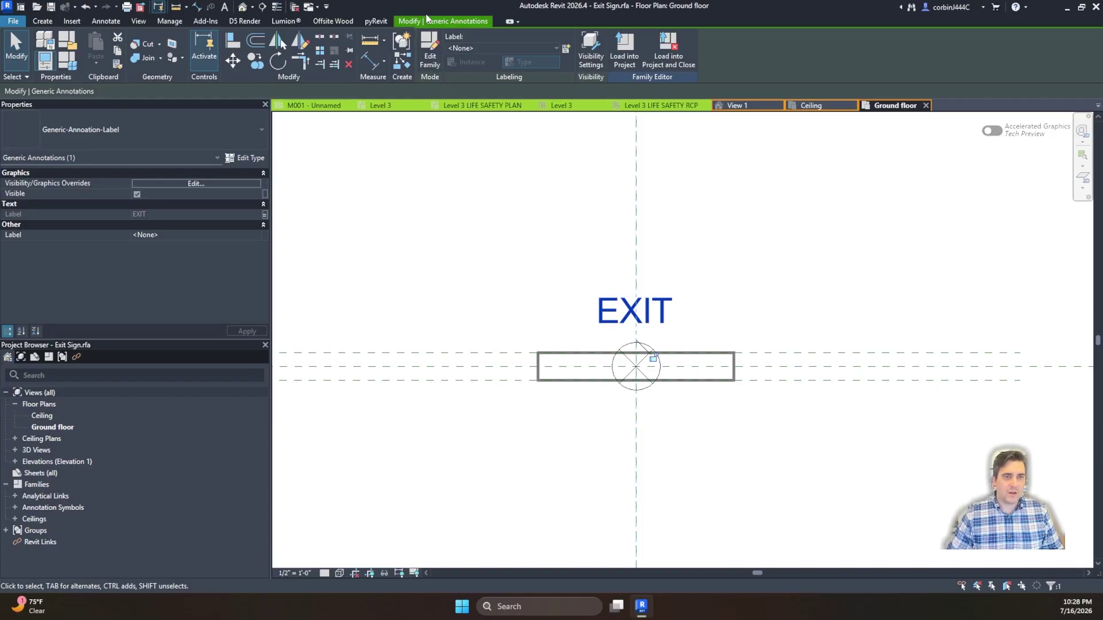
{"action": "left_click", "coordinate": [644, 329]}
{"action": "left_click", "coordinate": [339, 135]}
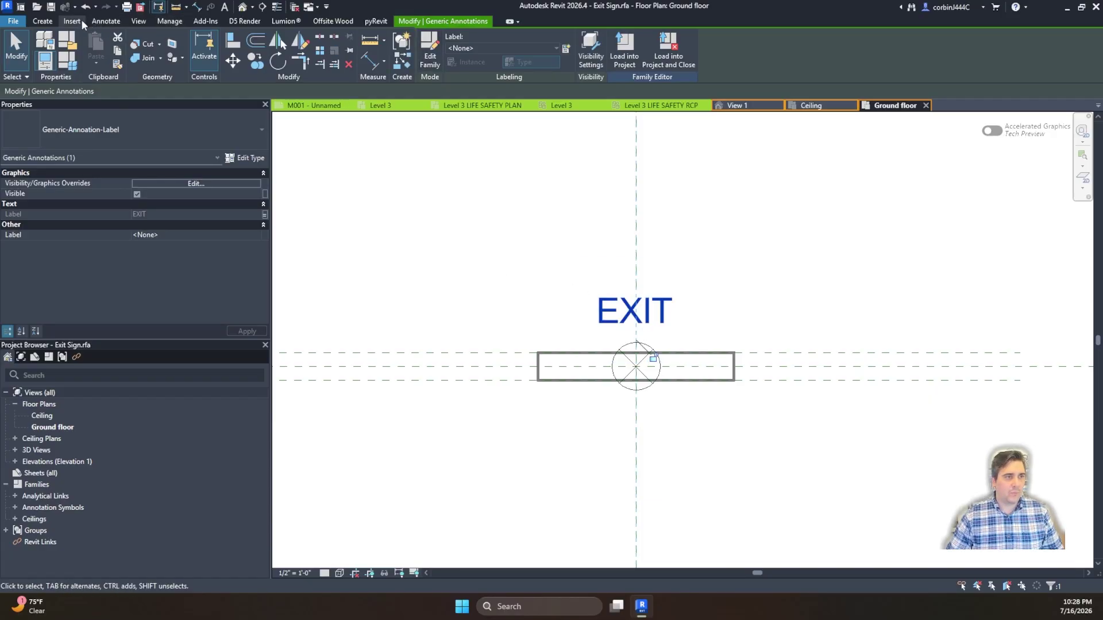
Step: Try placing a double vertical and a double horizontal flip control below the exit sign
{"action": "left_click", "coordinate": [42, 21]}
{"action": "left_click", "coordinate": [402, 51]}
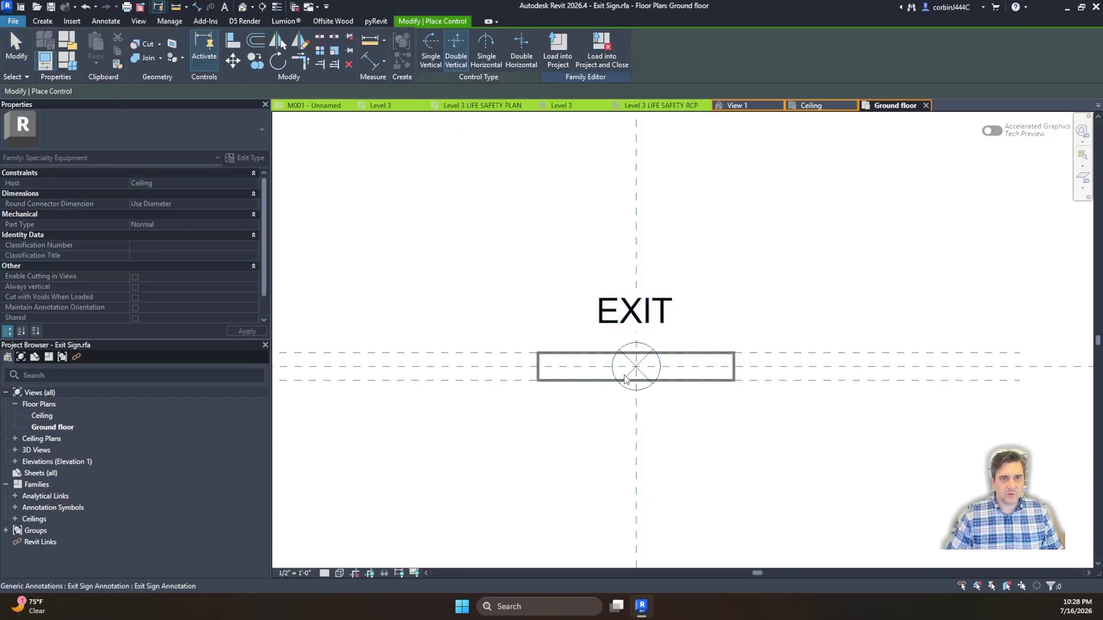
{"action": "scroll", "coordinate": [625, 378], "scroll_direction": "up", "scroll_amount": 2}
{"action": "left_click", "coordinate": [588, 435]}
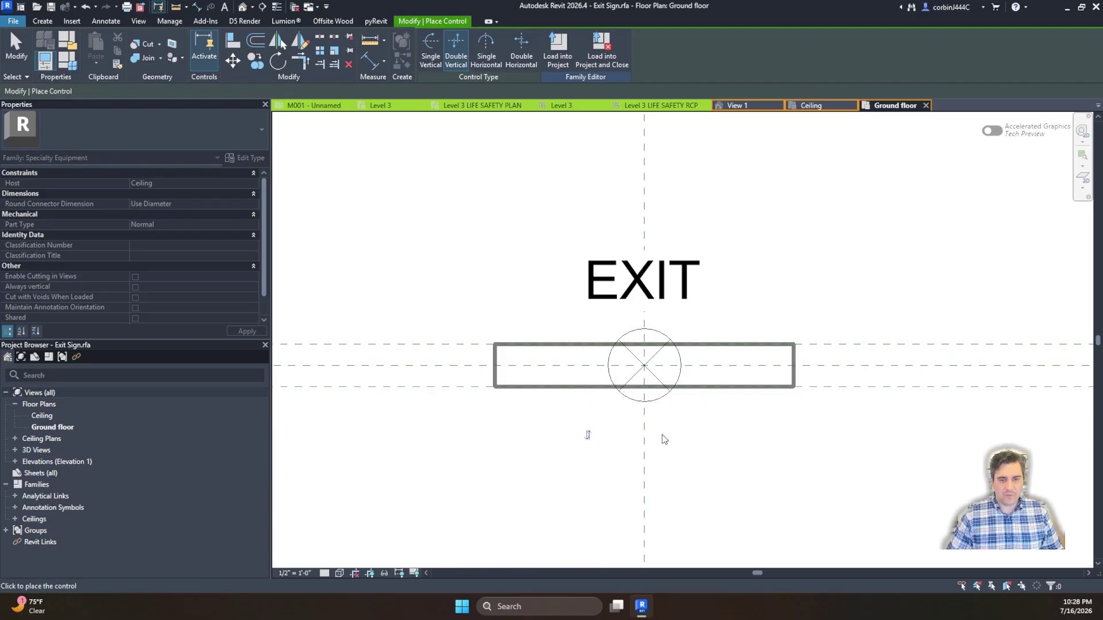
{"action": "left_click", "coordinate": [521, 50]}
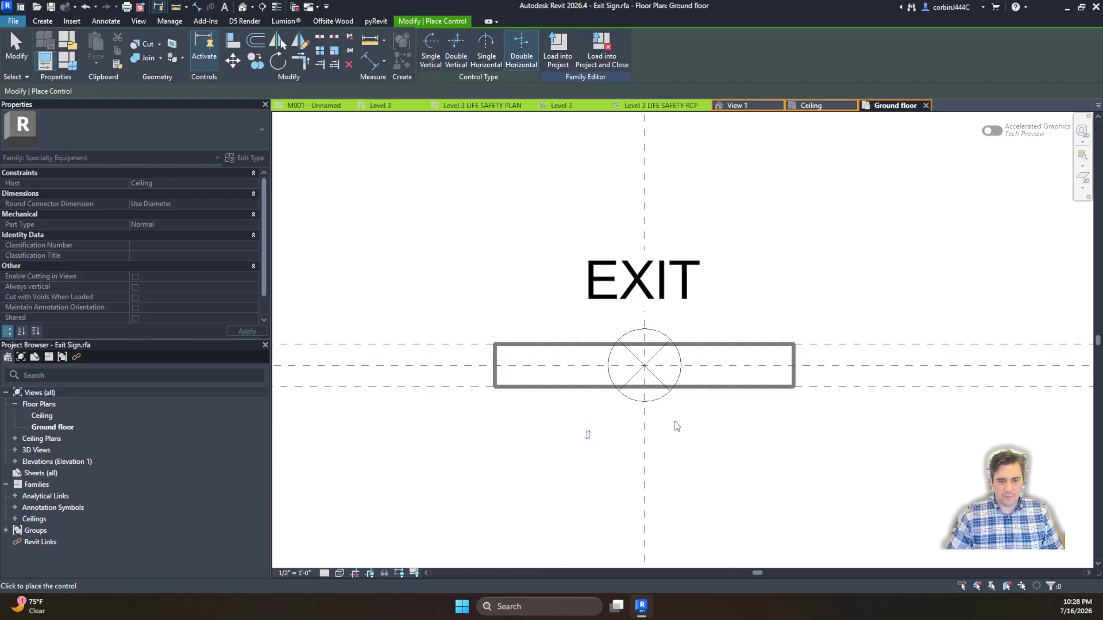
{"action": "left_click", "coordinate": [676, 436]}
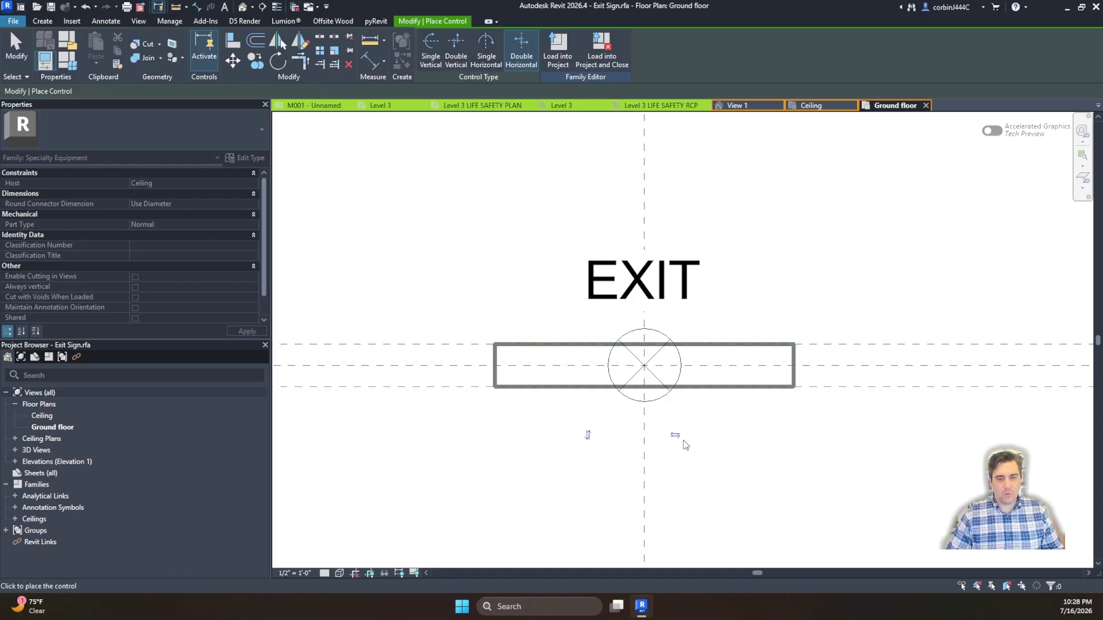
Step: Remove the flip controls placed below the exit sign
{"action": "key", "text": "Escape"}
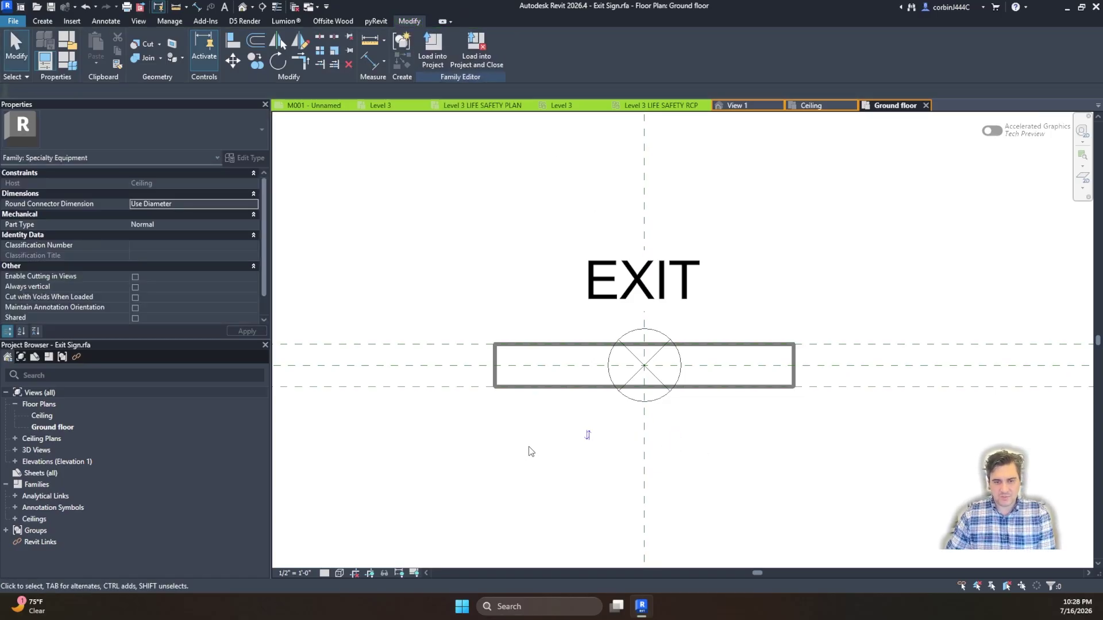
{"action": "left_click", "coordinate": [587, 436]}
{"action": "key", "text": "Delete"}
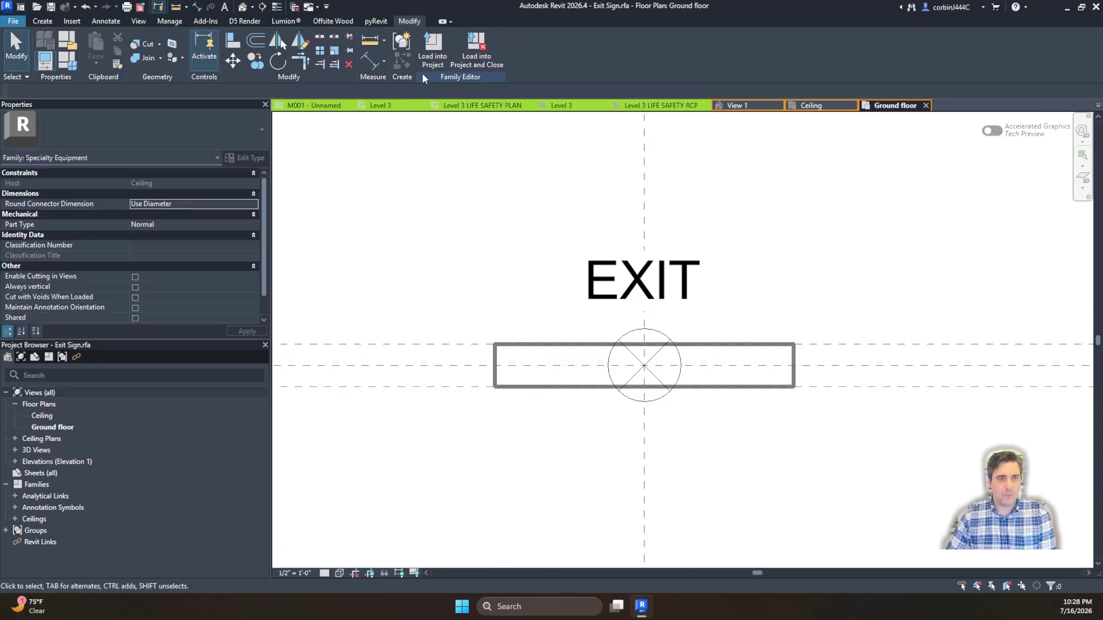
Step: Place a single vertical flip control above the EXIT label in the Ground floor plan
{"action": "left_click", "coordinate": [43, 20]}
{"action": "scroll", "coordinate": [660, 356], "scroll_direction": "down", "scroll_amount": 5}
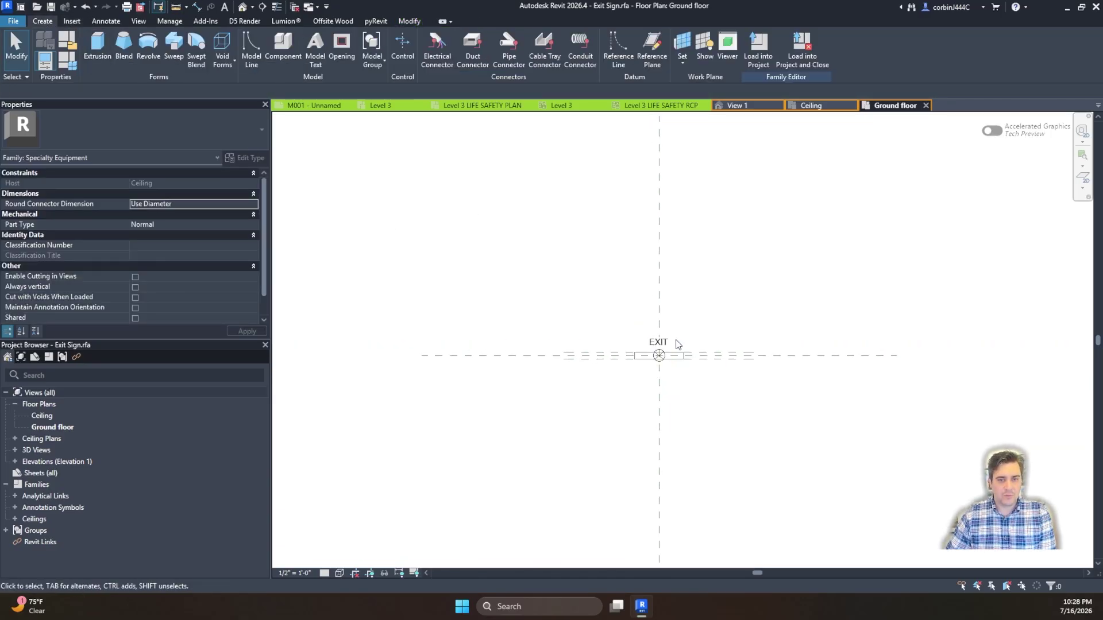
{"action": "scroll", "coordinate": [677, 362], "scroll_direction": "up", "scroll_amount": 2}
{"action": "scroll", "coordinate": [661, 357], "scroll_direction": "up", "scroll_amount": 3}
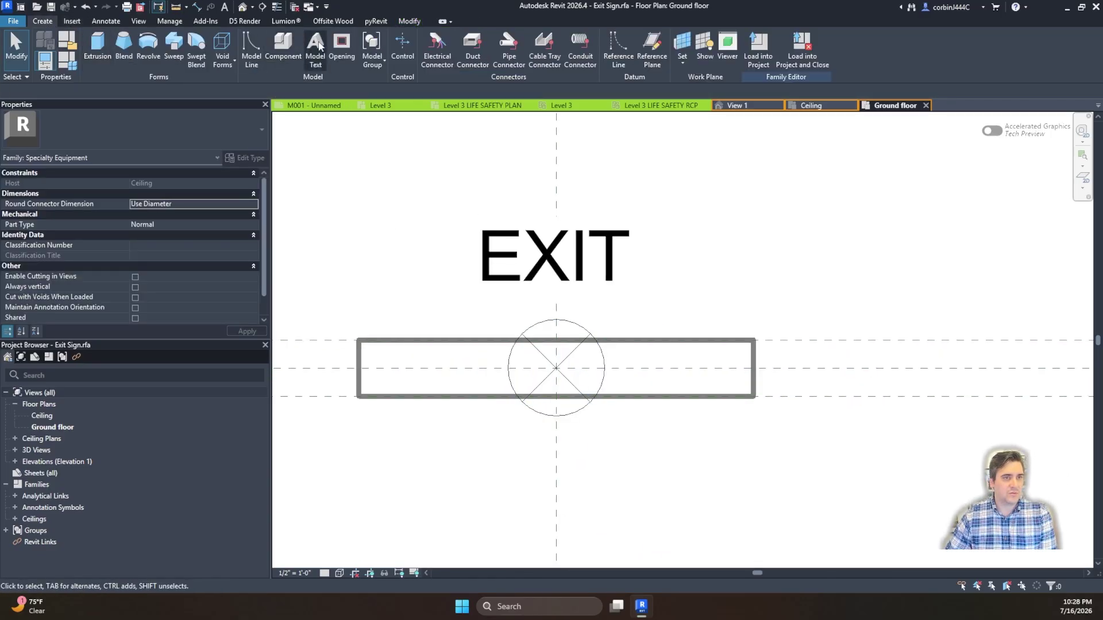
{"action": "left_click", "coordinate": [404, 49]}
{"action": "left_click", "coordinate": [432, 53]}
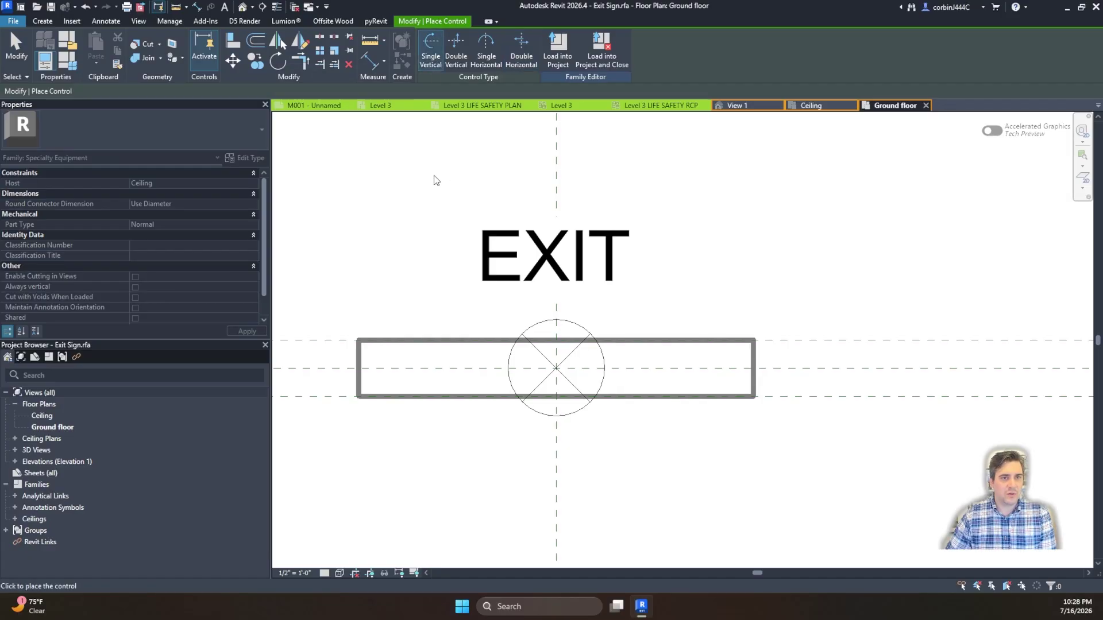
{"action": "left_click", "coordinate": [471, 184]}
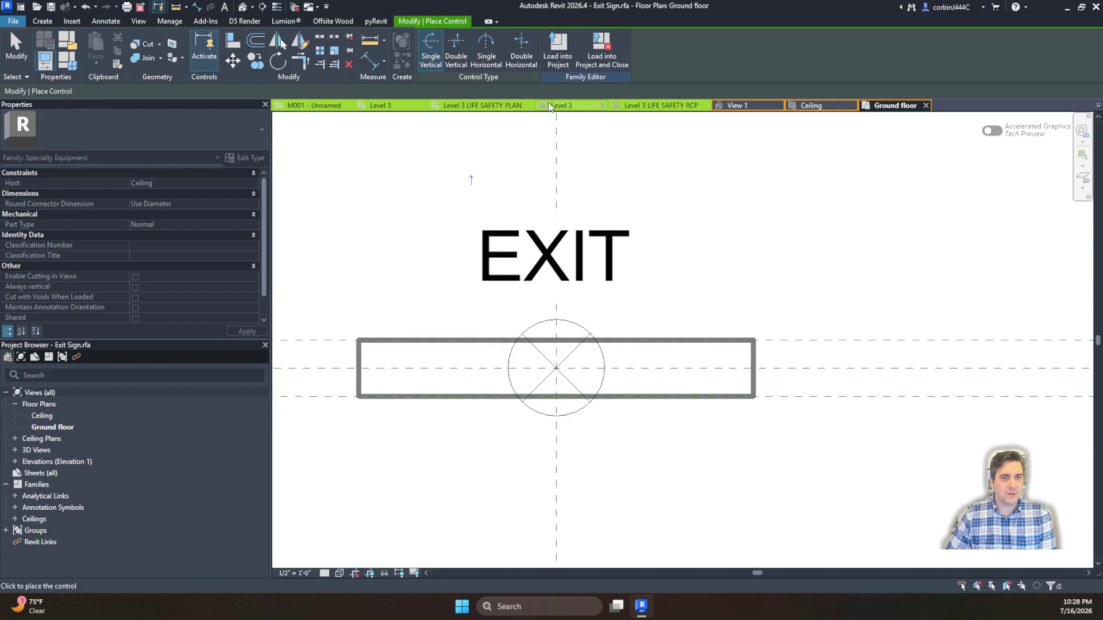
Step: Load the Exit Sign family into the project and close it without saving, overwriting the existing version and its parameter values
{"action": "left_click", "coordinate": [618, 62]}
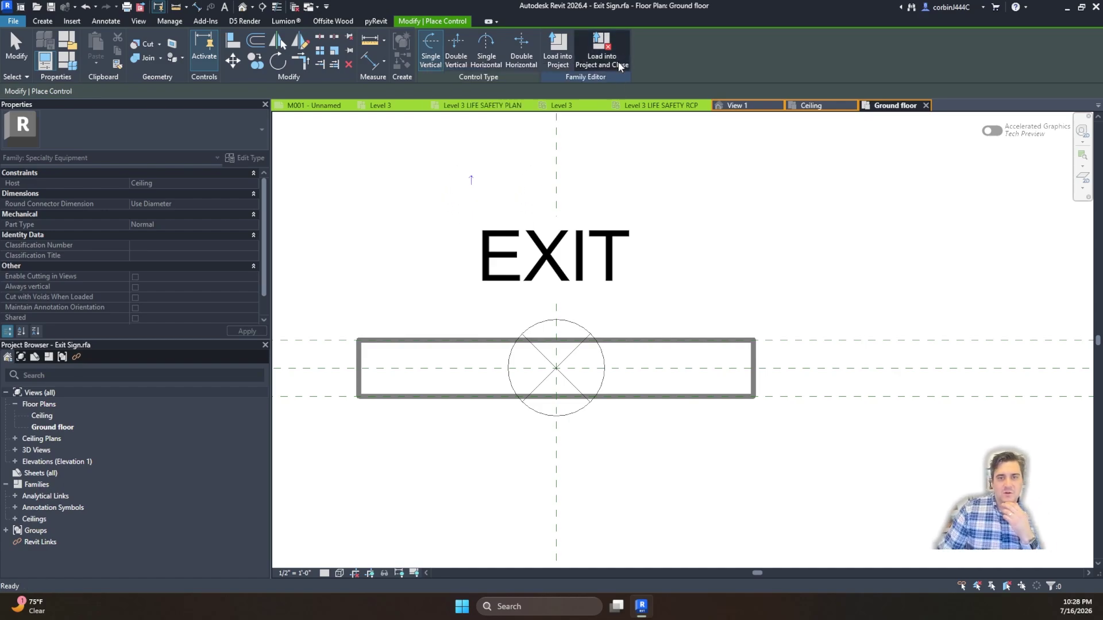
{"action": "left_click", "coordinate": [579, 303]}
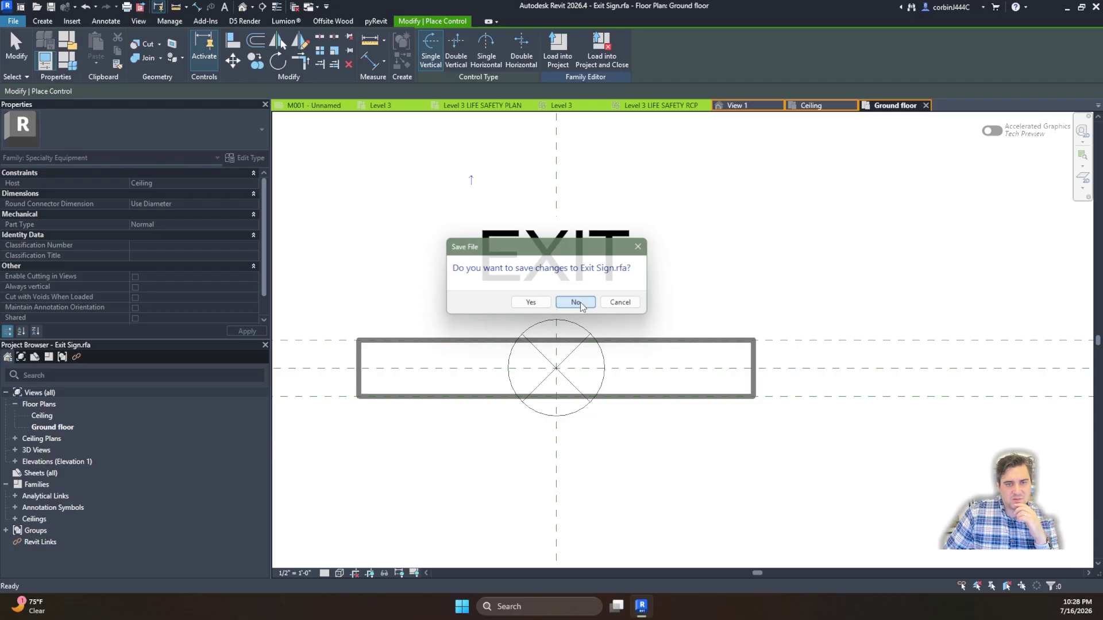
{"action": "left_click", "coordinate": [576, 297]}
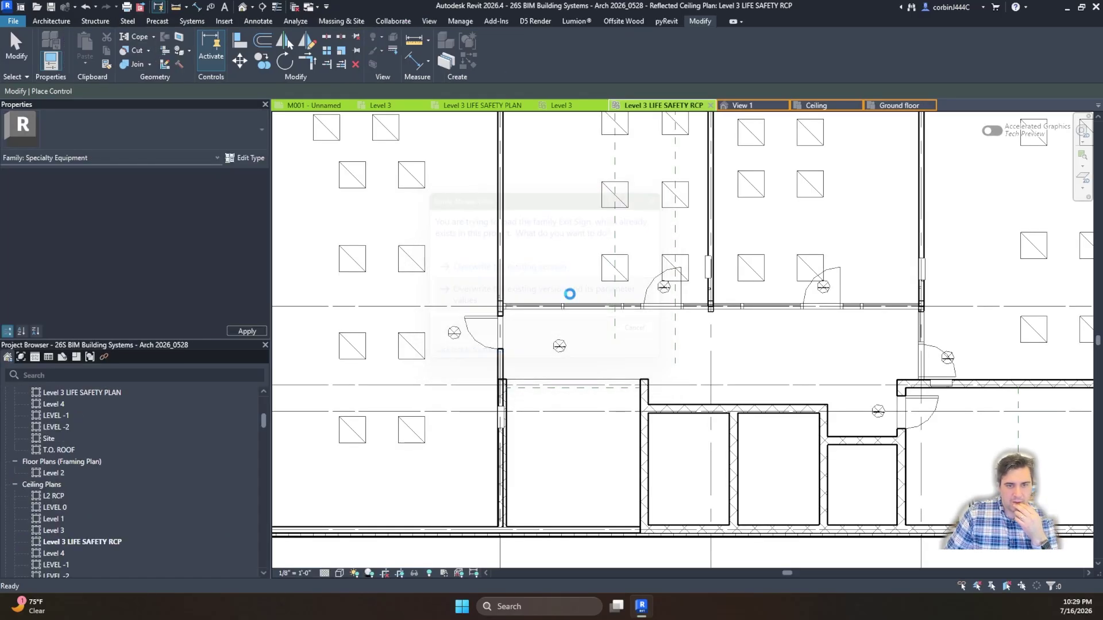
Step: Try rotating the placed exit sign beside the single-flush door west of the corridor
{"action": "scroll", "coordinate": [422, 329], "scroll_direction": "up", "scroll_amount": 3}
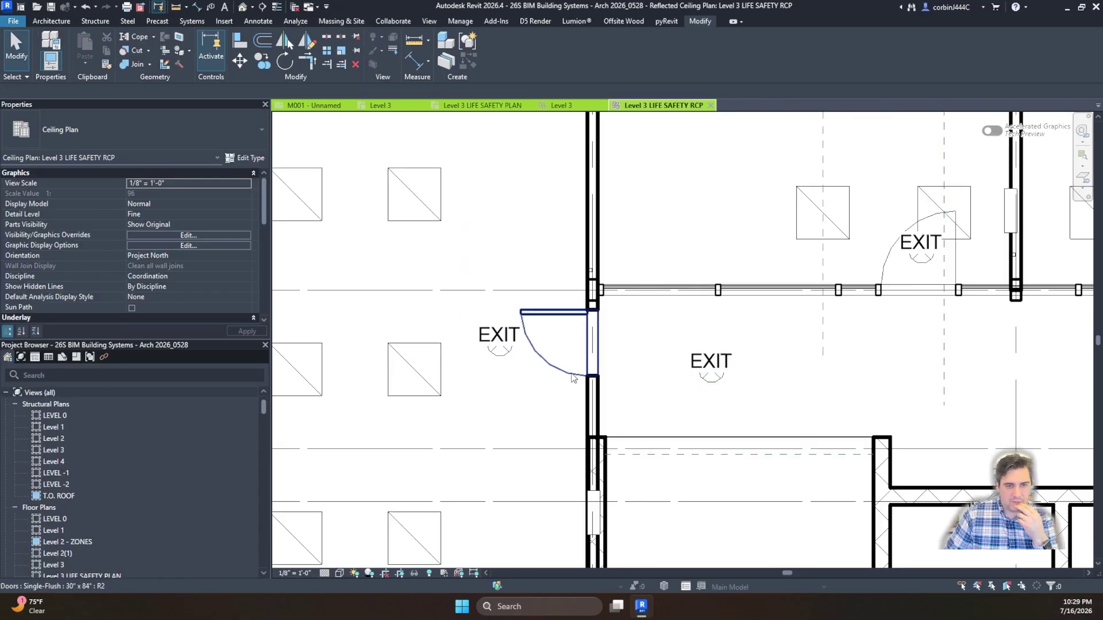
{"action": "left_click", "coordinate": [499, 339]}
{"action": "key", "text": "space"}
{"action": "key", "text": "space"}
{"action": "key", "text": "space"}
{"action": "key", "text": "space"}
{"action": "key", "text": "space"}
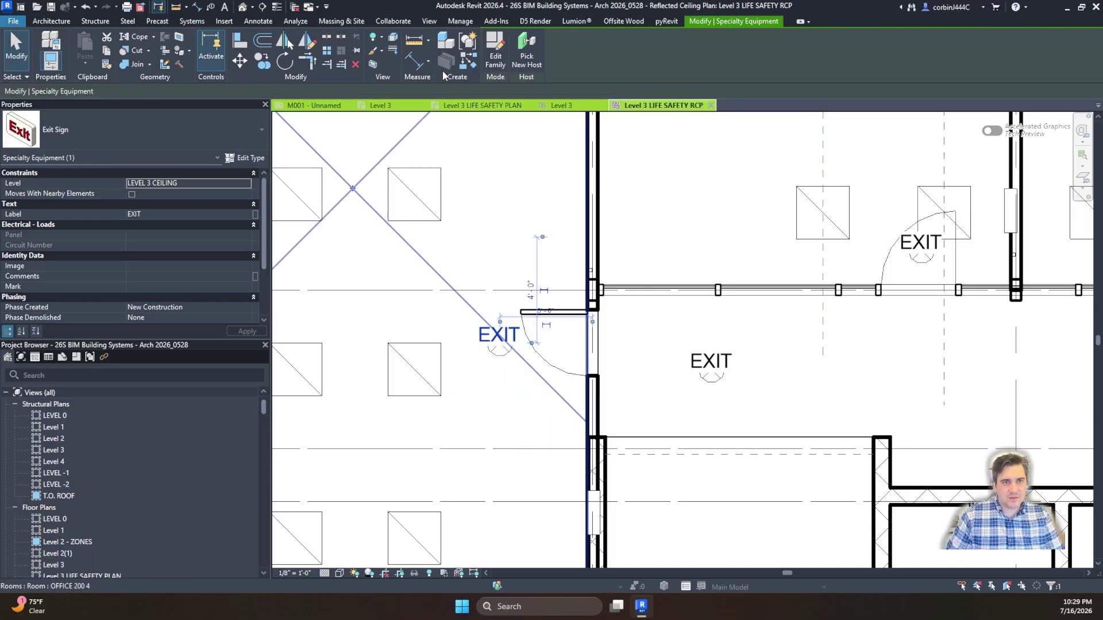
Step: Open the Exit Sign family's Ceiling floor plan, set its scale to 1/16" = 1'-0", and move the EXIT label above the circle
{"action": "left_click", "coordinate": [494, 55]}
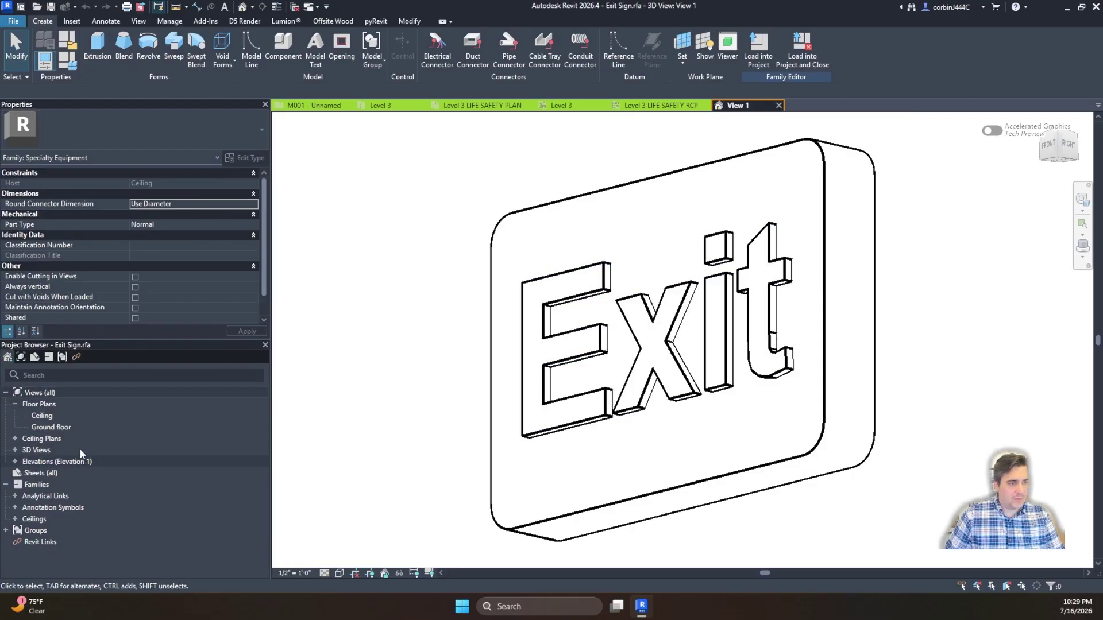
{"action": "left_click", "coordinate": [46, 415]}
{"action": "double_click", "coordinate": [45, 415]}
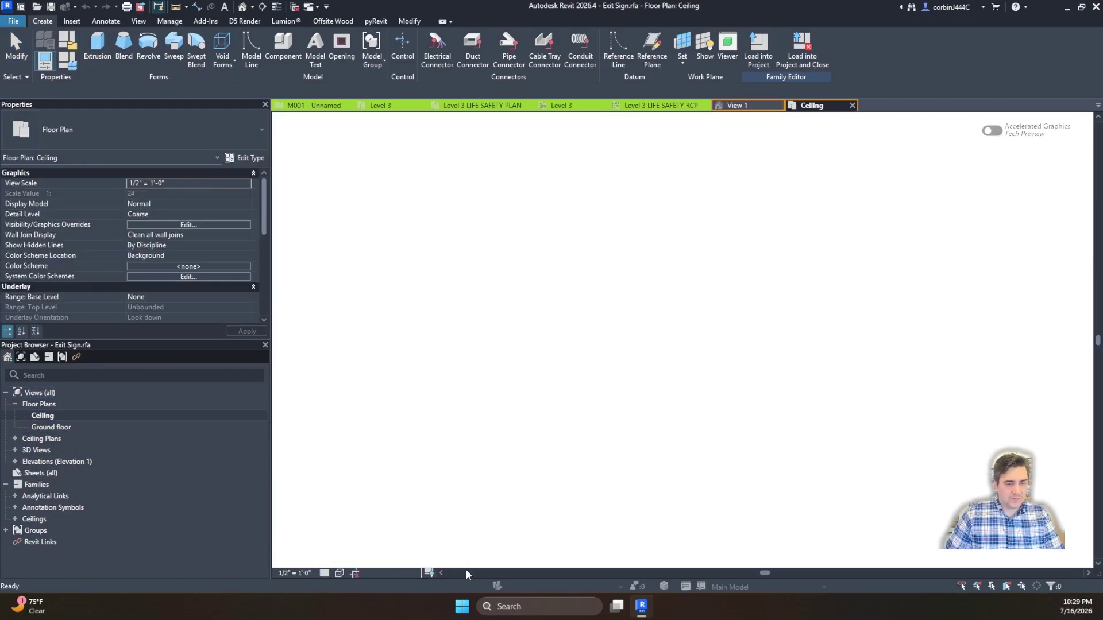
{"action": "left_click", "coordinate": [294, 573]}
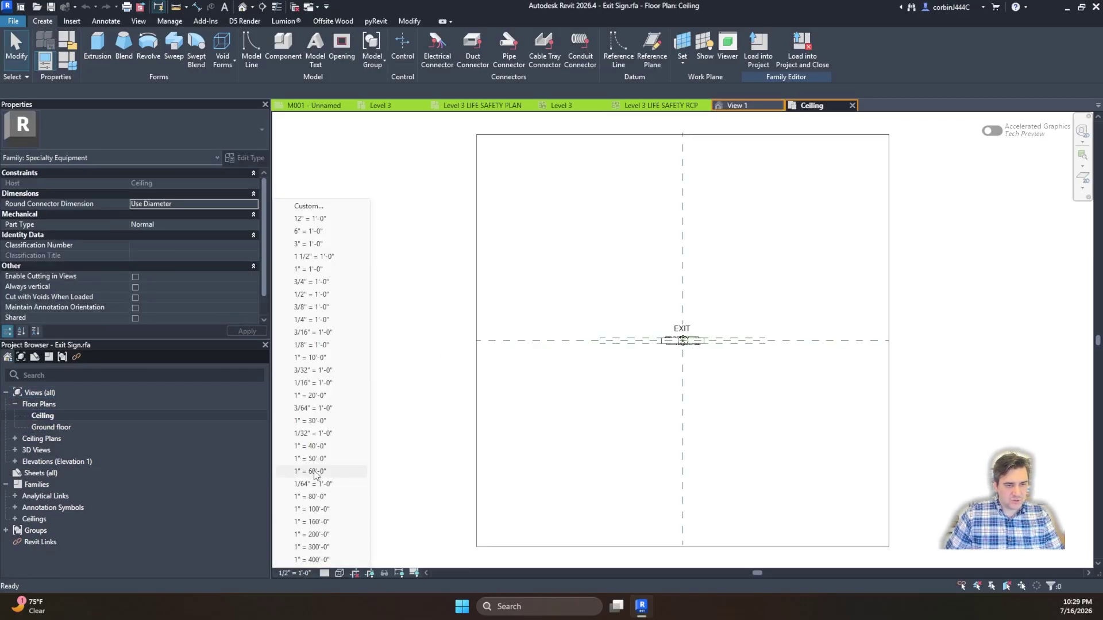
{"action": "left_click", "coordinate": [321, 383]}
{"action": "left_click_drag", "start_coordinate": [628, 311], "coordinate": [628, 240]}
Step: Reload the Exit Sign family into the project without saving the file, replacing the existing version and its parameter values
{"action": "left_click", "coordinate": [669, 55]}
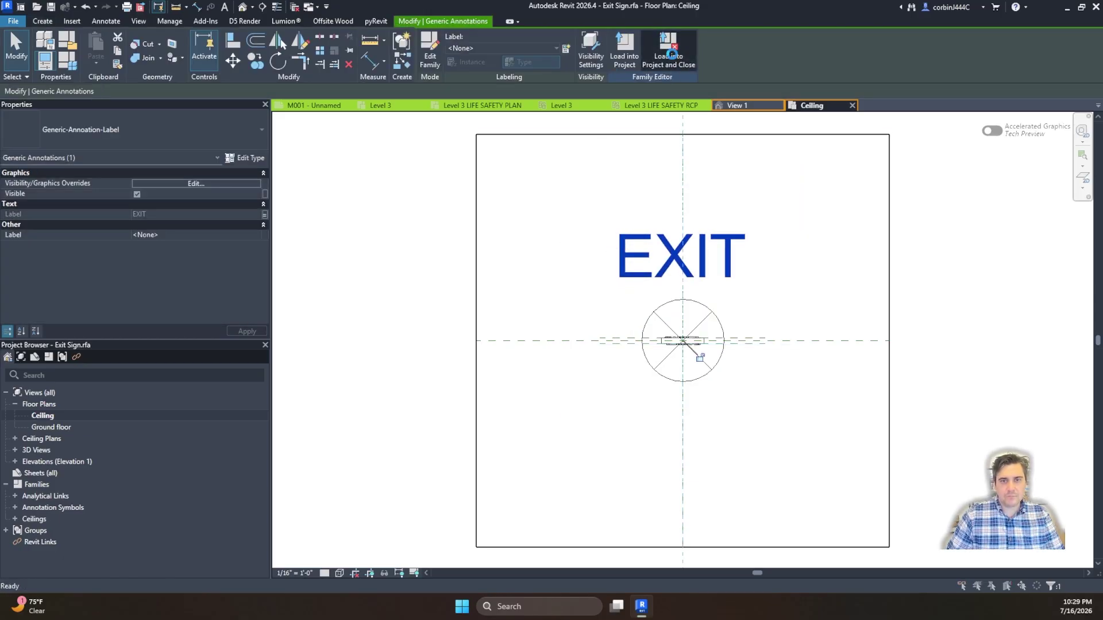
{"action": "left_click", "coordinate": [523, 306]}
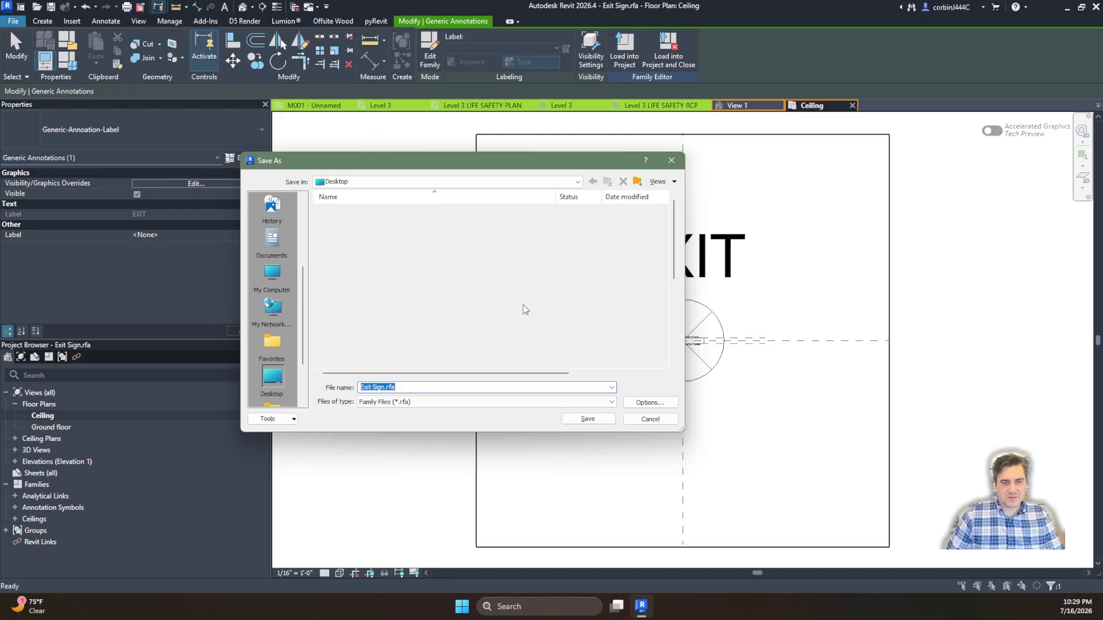
{"action": "left_click", "coordinate": [650, 422]}
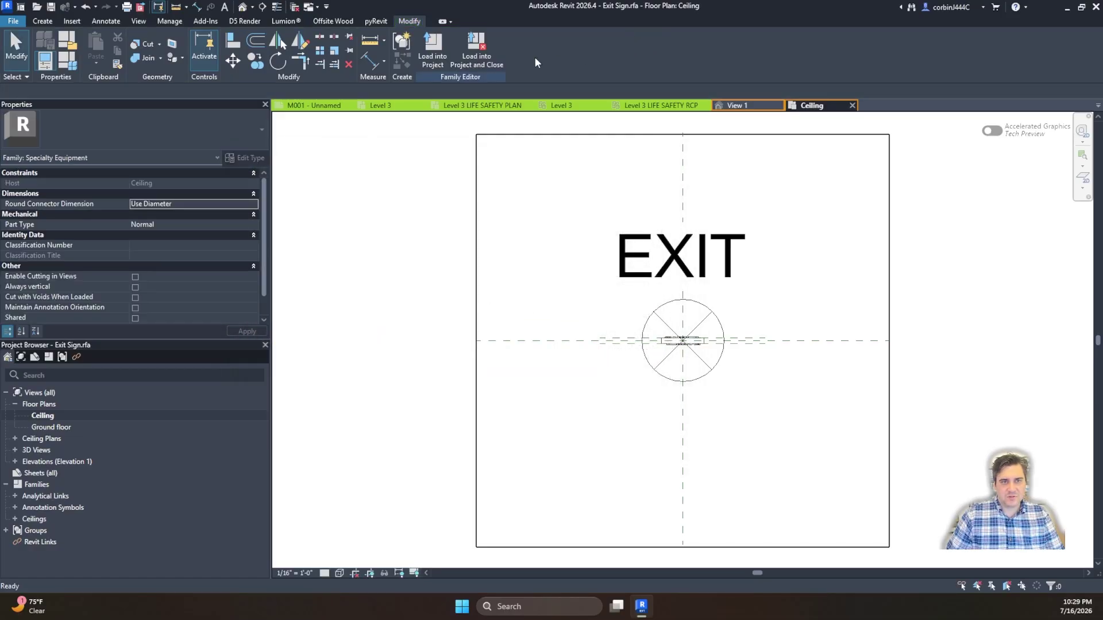
{"action": "left_click", "coordinate": [476, 53]}
{"action": "left_click", "coordinate": [575, 303]}
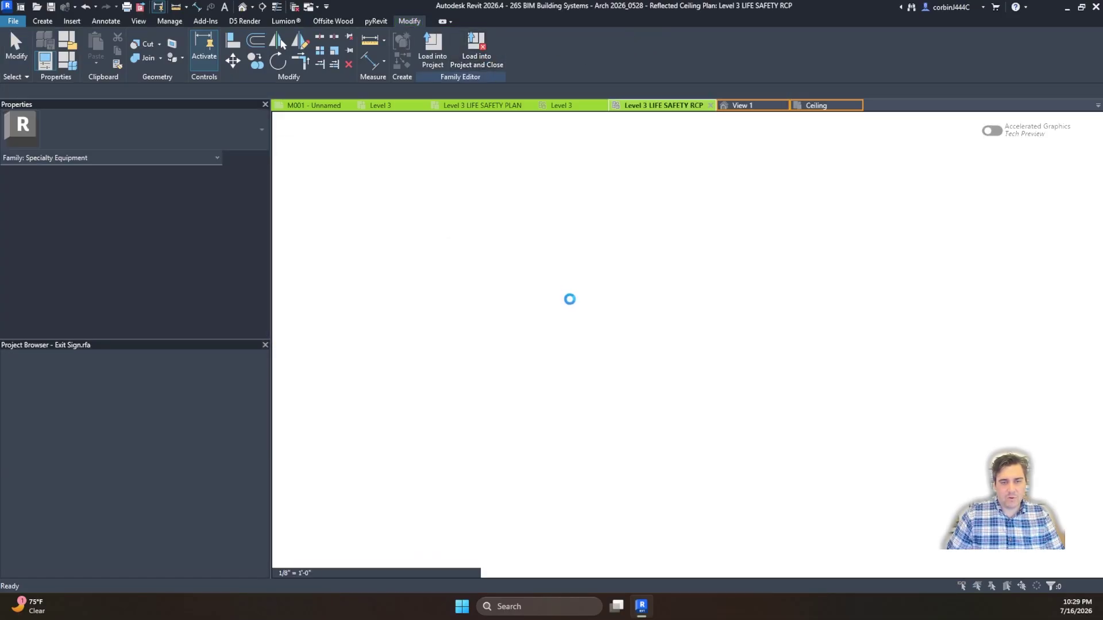
{"action": "left_click", "coordinate": [562, 315]}
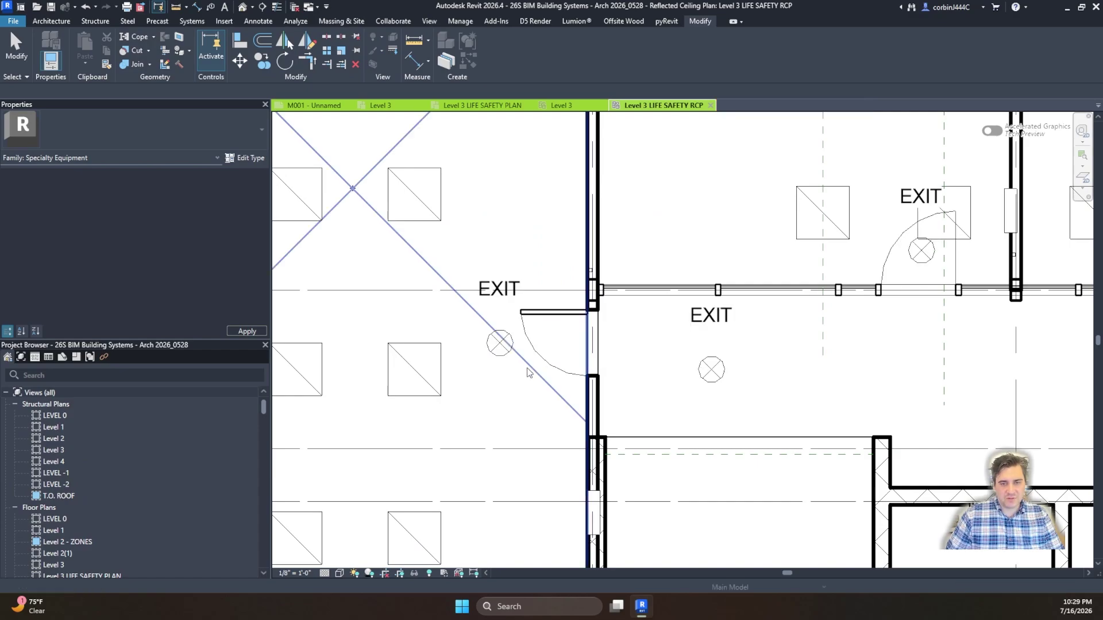
Step: Reopen the Exit Sign family's Ceiling plan, set the scale to 1/8" = 1'-0", and move the EXIT label down closer to the circle
{"action": "left_click", "coordinate": [498, 289]}
{"action": "left_click", "coordinate": [495, 51]}
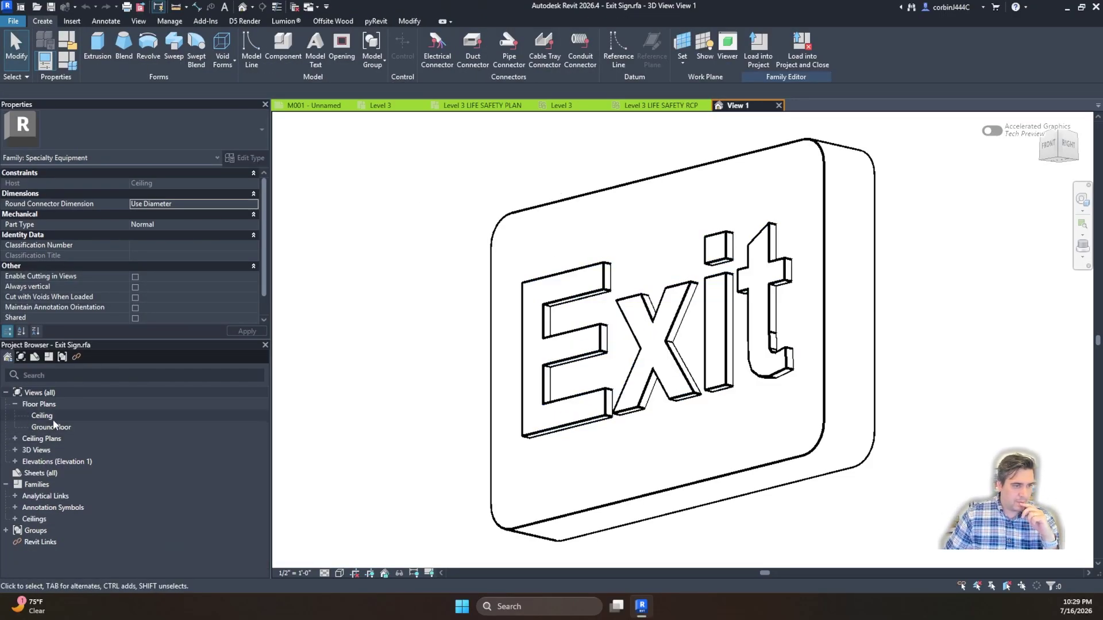
{"action": "double_click", "coordinate": [42, 416]}
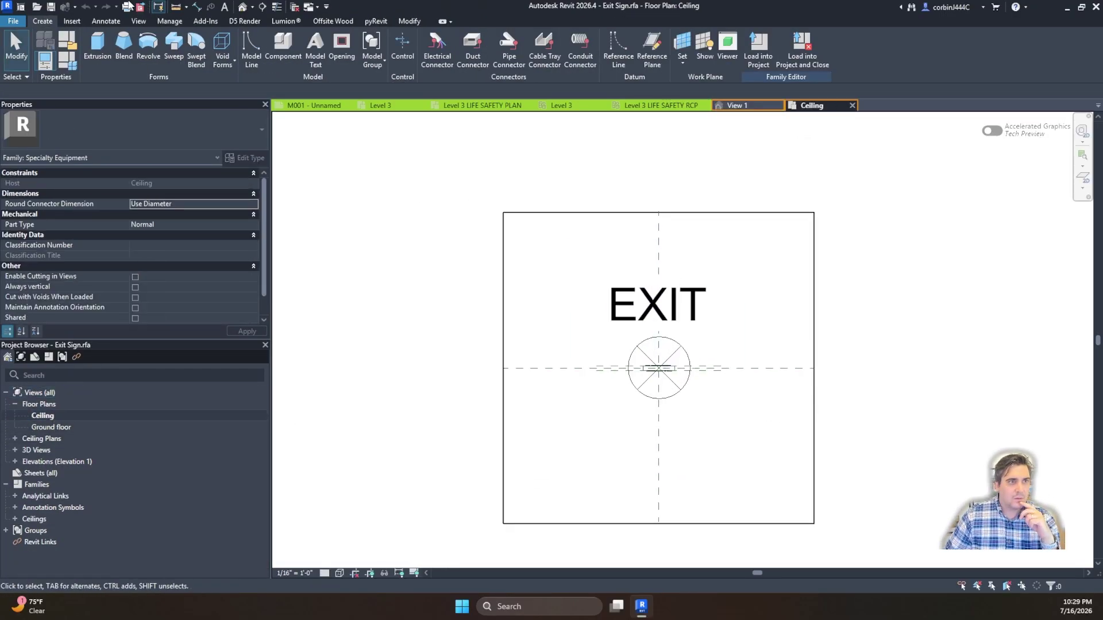
{"action": "left_click_drag", "start_coordinate": [632, 302], "coordinate": [632, 316]}
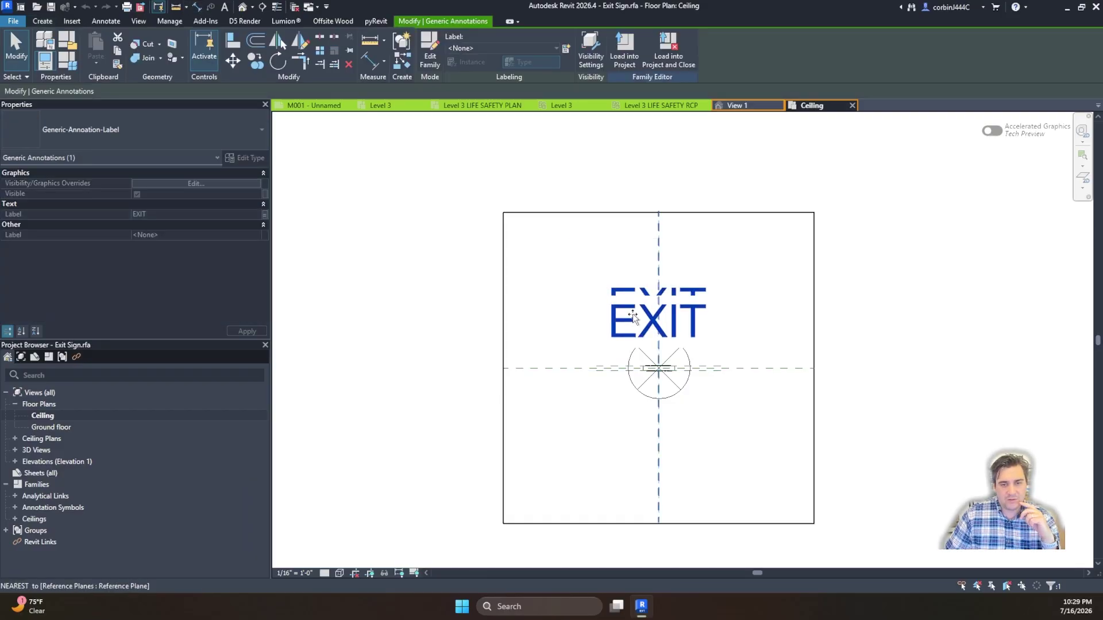
{"action": "left_click", "coordinate": [296, 574]}
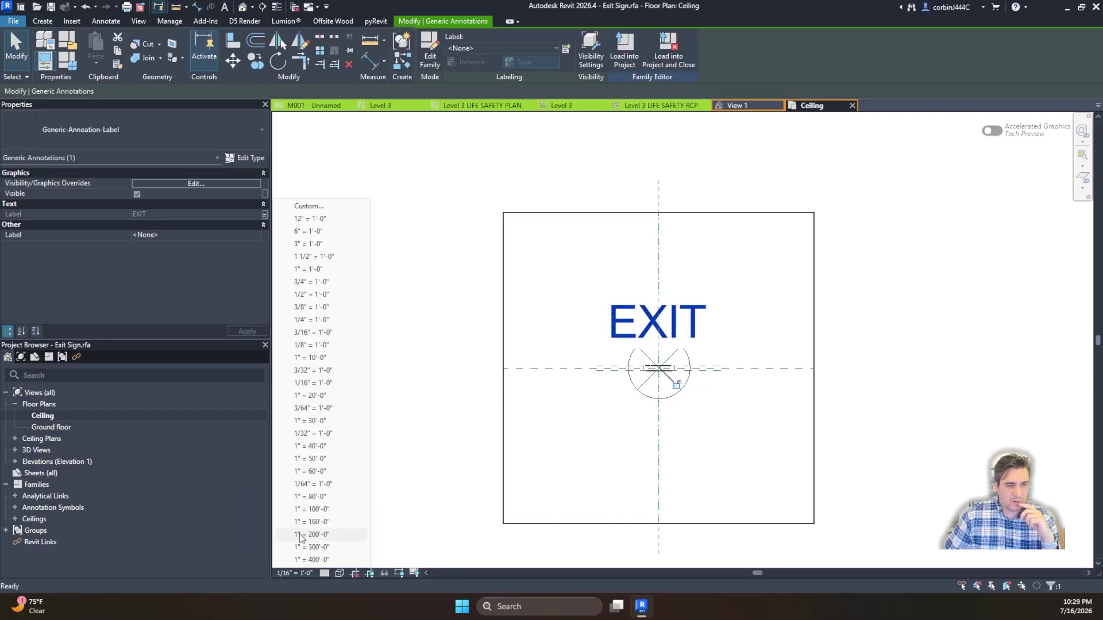
{"action": "left_click", "coordinate": [314, 344]}
{"action": "scroll", "coordinate": [688, 320], "scroll_direction": "up", "scroll_amount": 2}
{"action": "left_click_drag", "start_coordinate": [653, 319], "coordinate": [653, 344]}
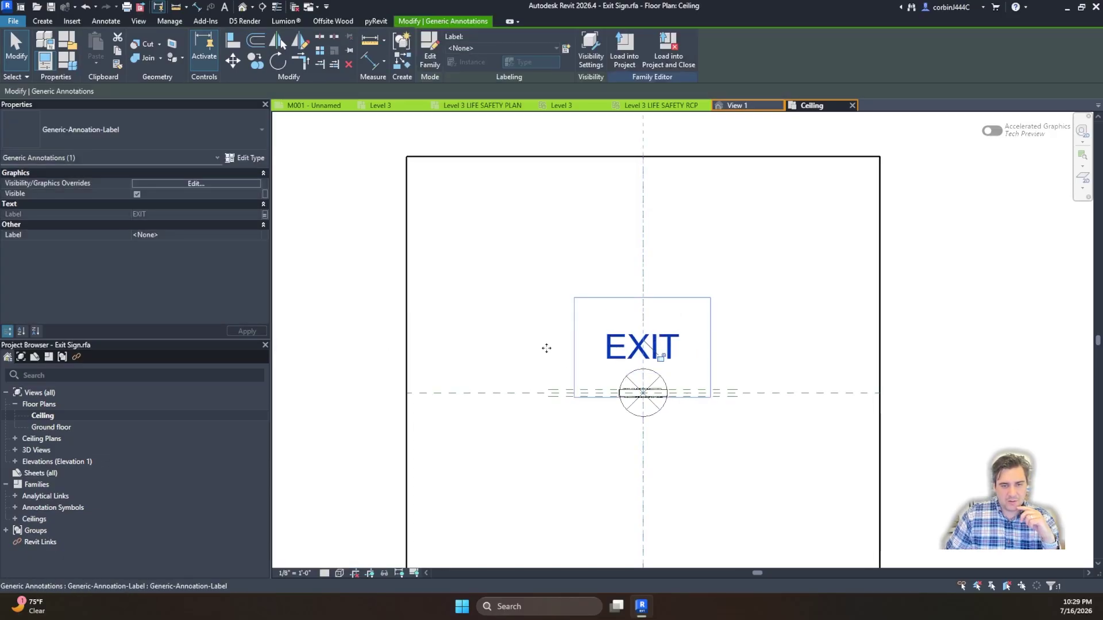
{"action": "left_click", "coordinate": [476, 316]}
Step: Add an aligned dimension between the symbol's horizontal center reference plane and the EXIT label
{"action": "left_click", "coordinate": [197, 7]}
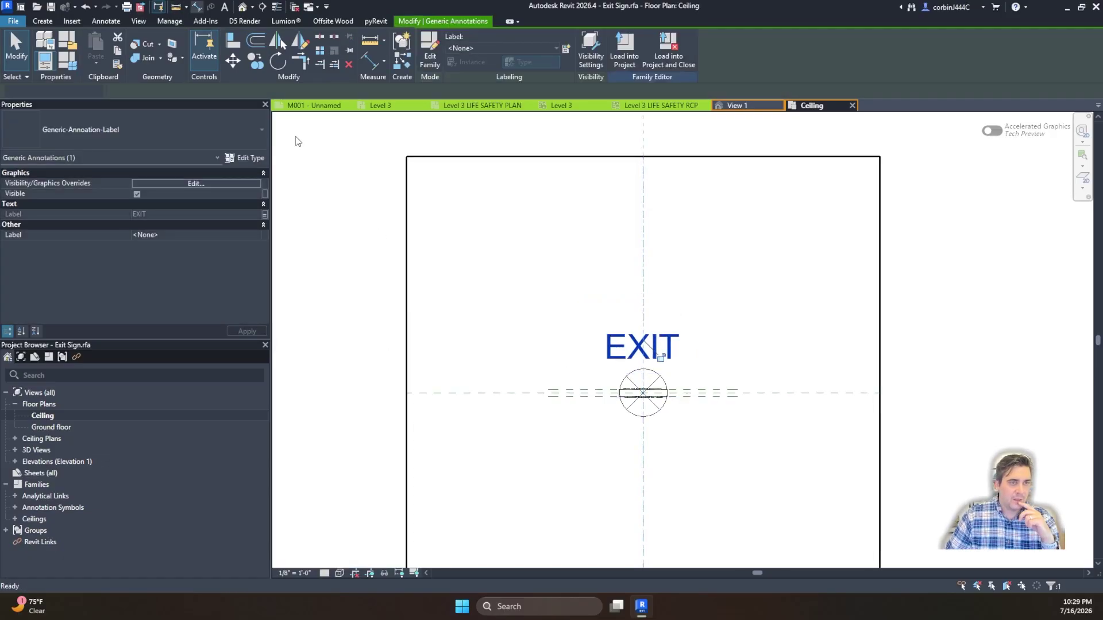
{"action": "left_click", "coordinate": [524, 394]}
{"action": "left_click", "coordinate": [499, 347]}
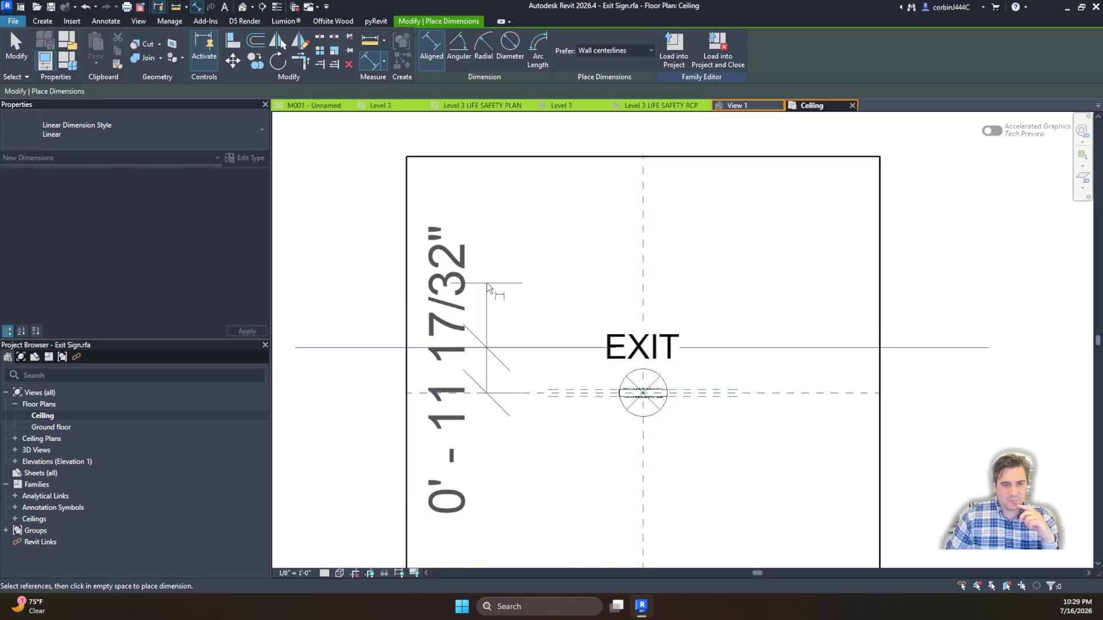
{"action": "left_click", "coordinate": [487, 282]}
{"action": "key", "text": "Escape"}
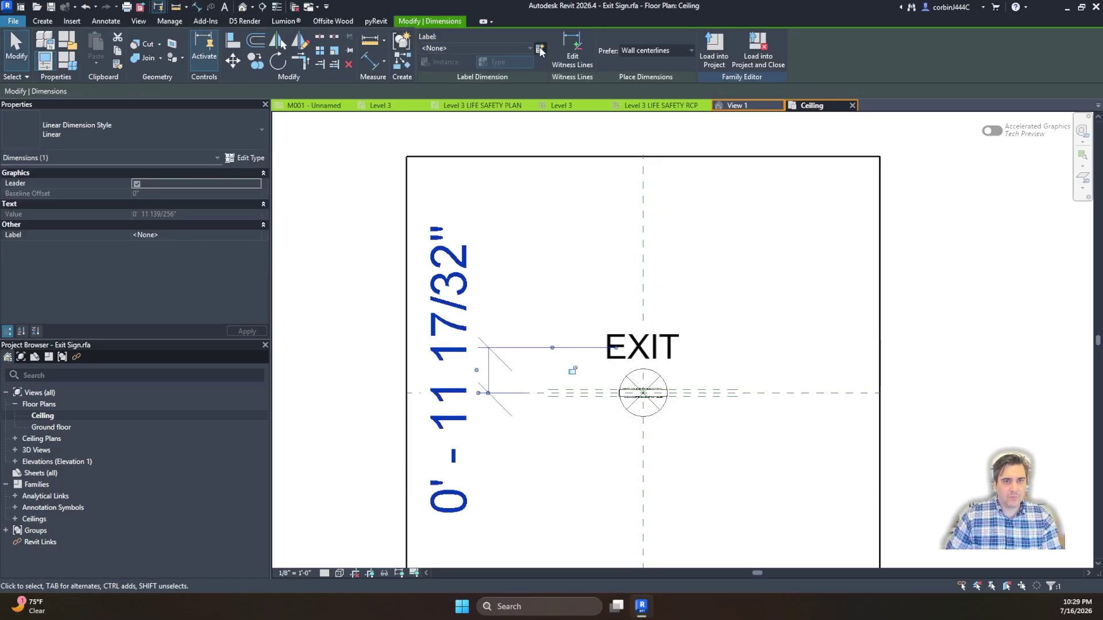
Step: Label the dimension with a new type parameter named Text offset from Symbol, grouped under Dimensions
{"action": "left_click", "coordinate": [540, 50]}
{"action": "type", "text": "tEXT"}
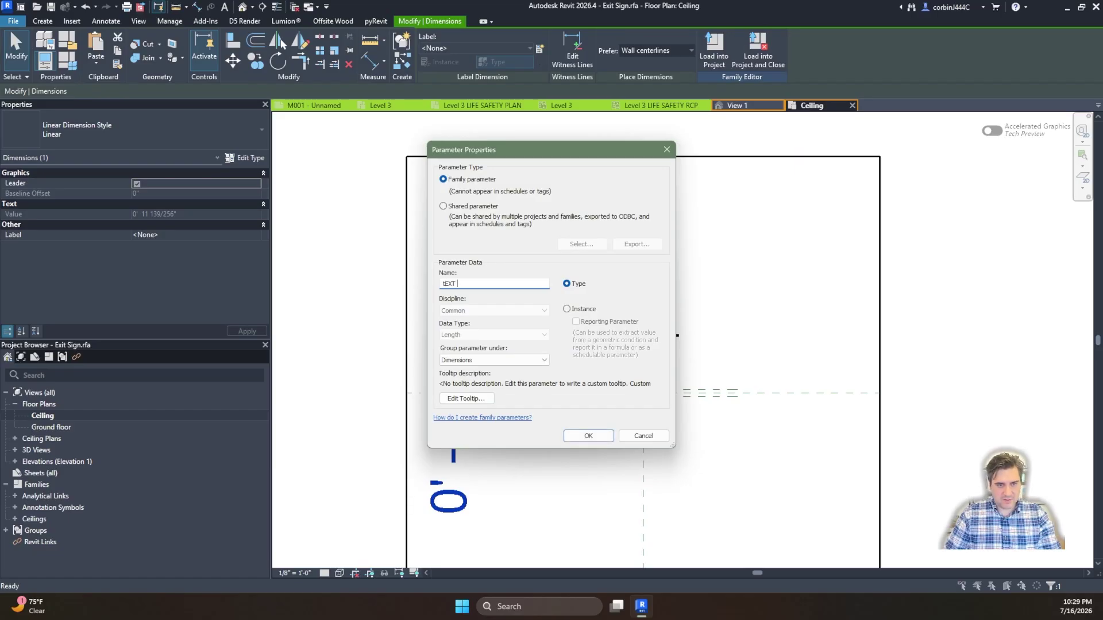
{"action": "type", "text": "ex"}
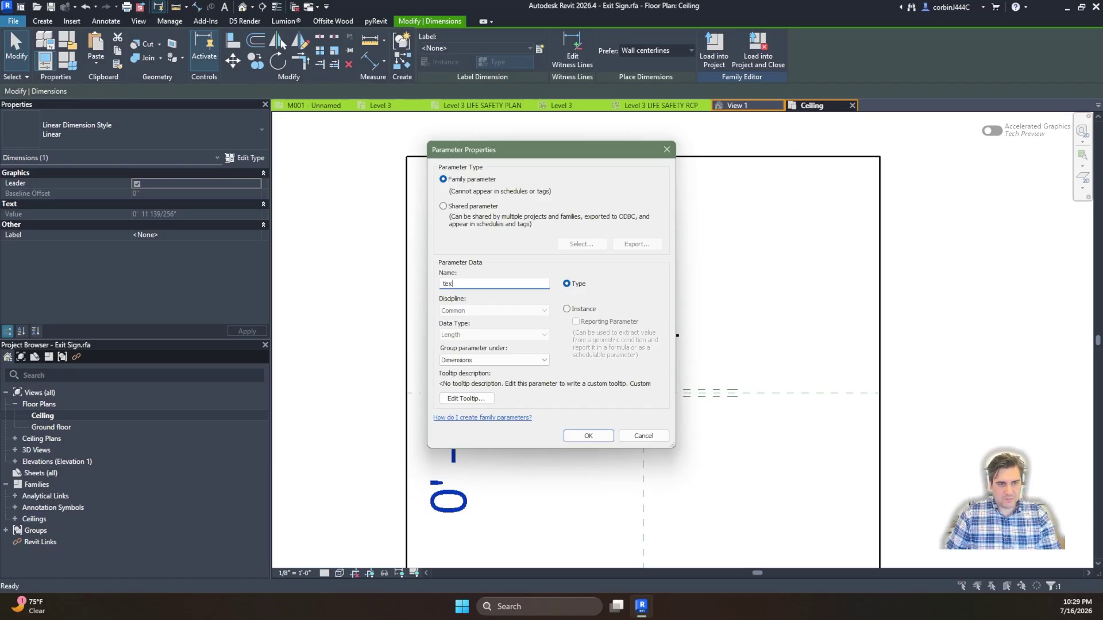
{"action": "type", "text": "tEX"}
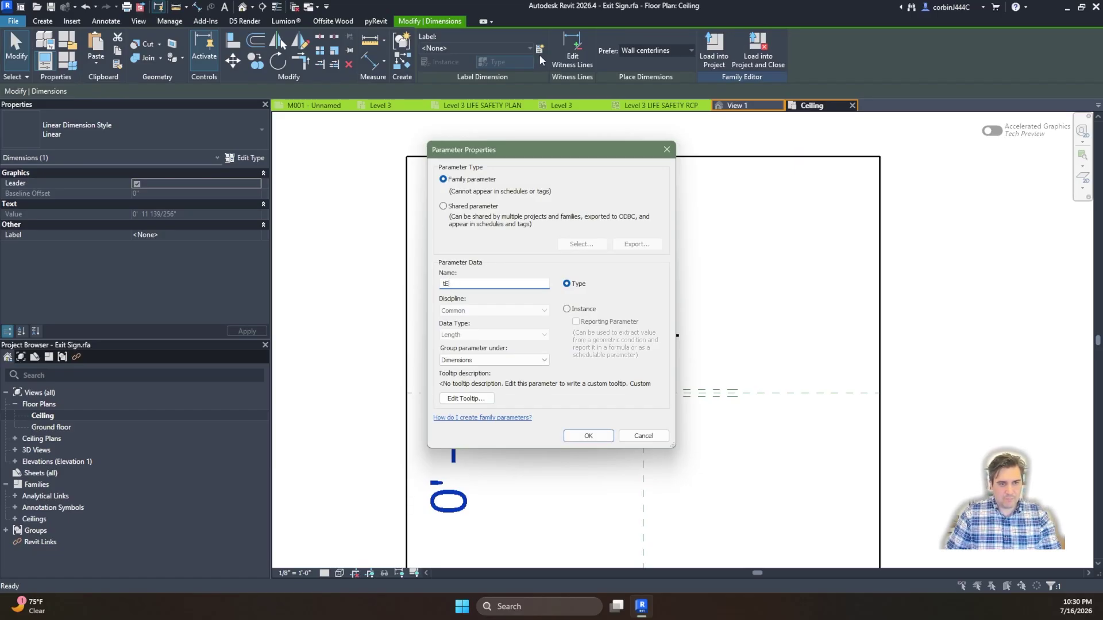
{"action": "key", "text": "BackSpace"}
{"action": "type", "text": "Text offset from Symbol"}
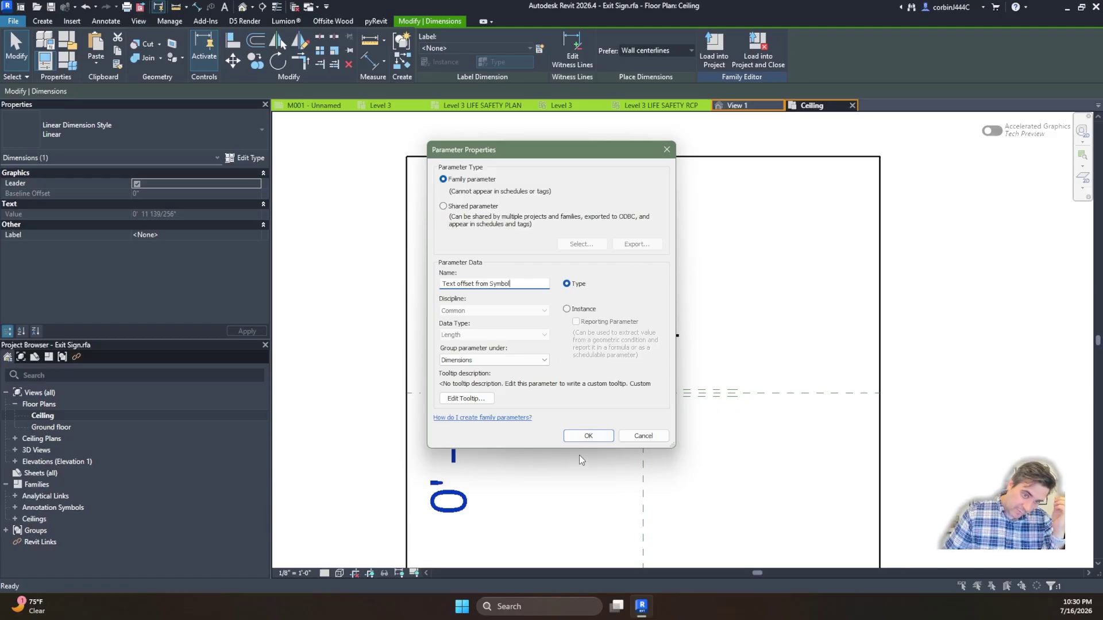
{"action": "left_click", "coordinate": [589, 435]}
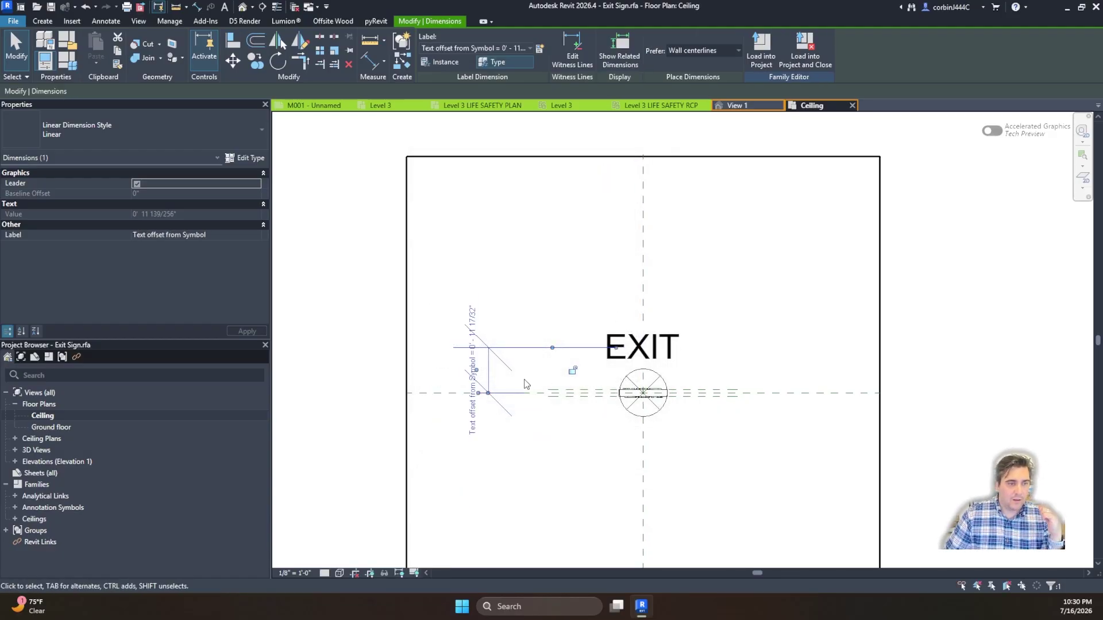
Step: Load the family with its offset parameter into the project and close it, overwriting the existing version and its parameter values
{"action": "left_click", "coordinate": [808, 63]}
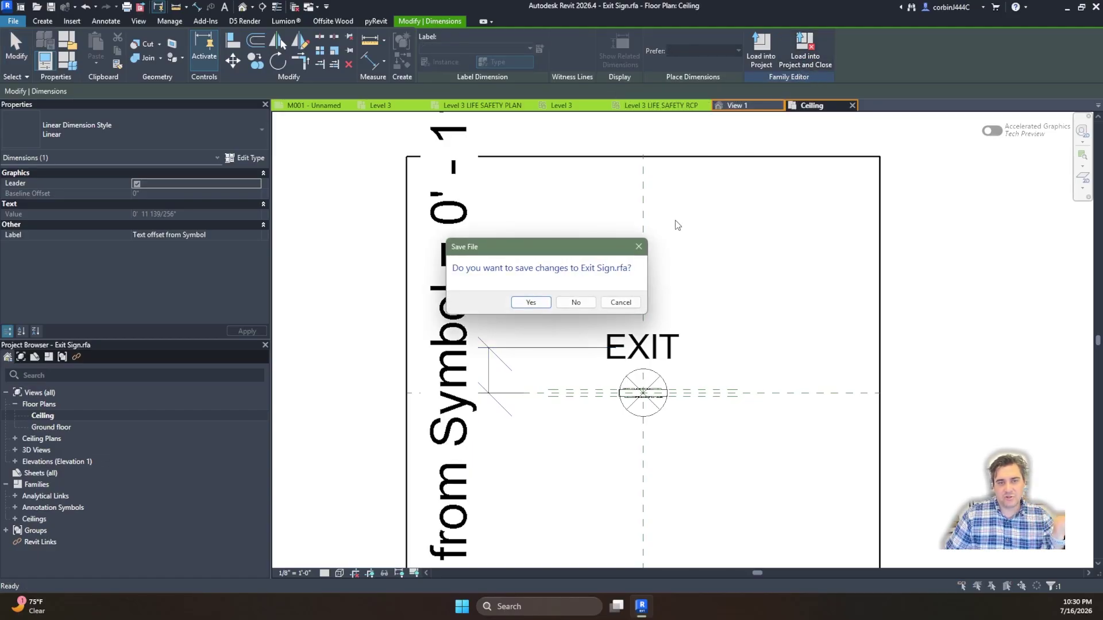
{"action": "left_click", "coordinate": [544, 304]}
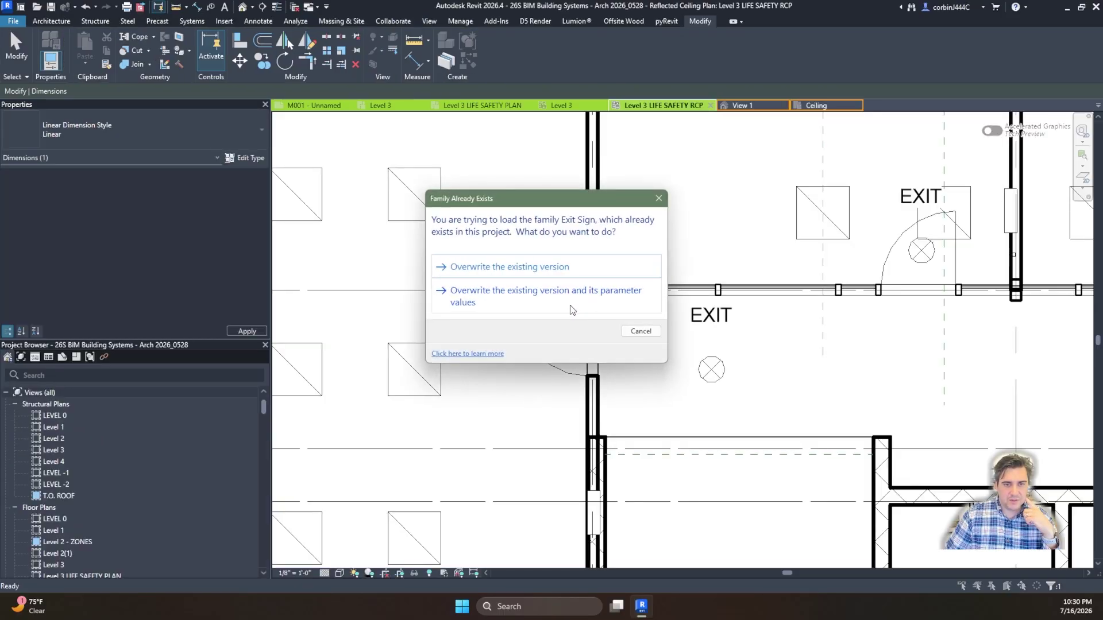
{"action": "left_click", "coordinate": [572, 310]}
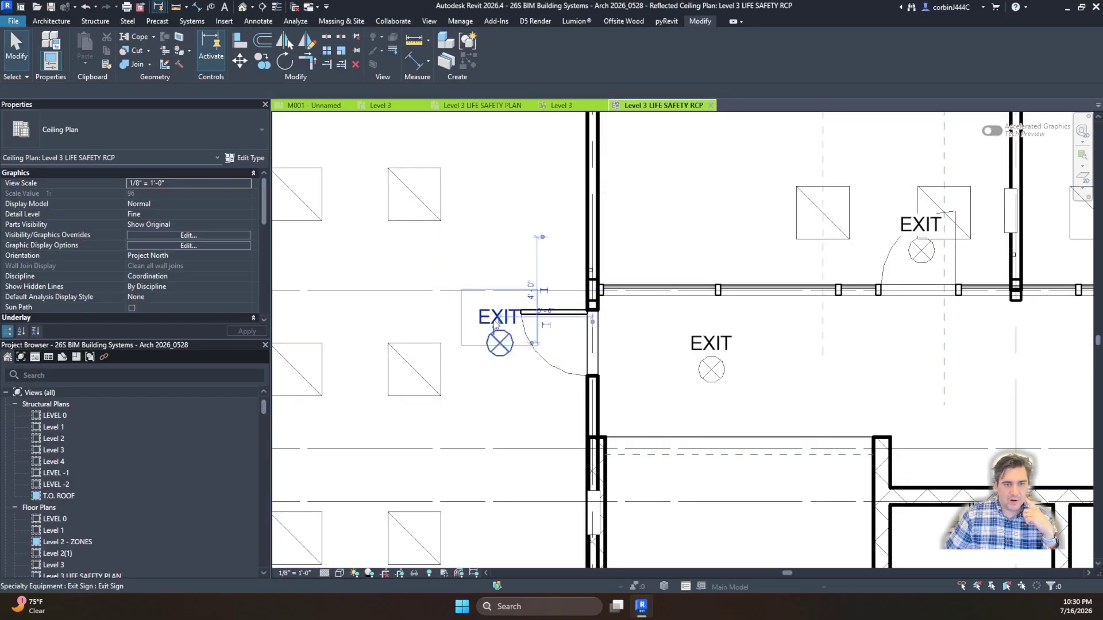
Step: Set the Exit Sign type's Text offset from Symbol to 0' 11 1/2" and apply it to the placed signs
{"action": "left_click", "coordinate": [495, 324]}
{"action": "scroll", "coordinate": [138, 260], "scroll_direction": "down", "scroll_amount": 2}
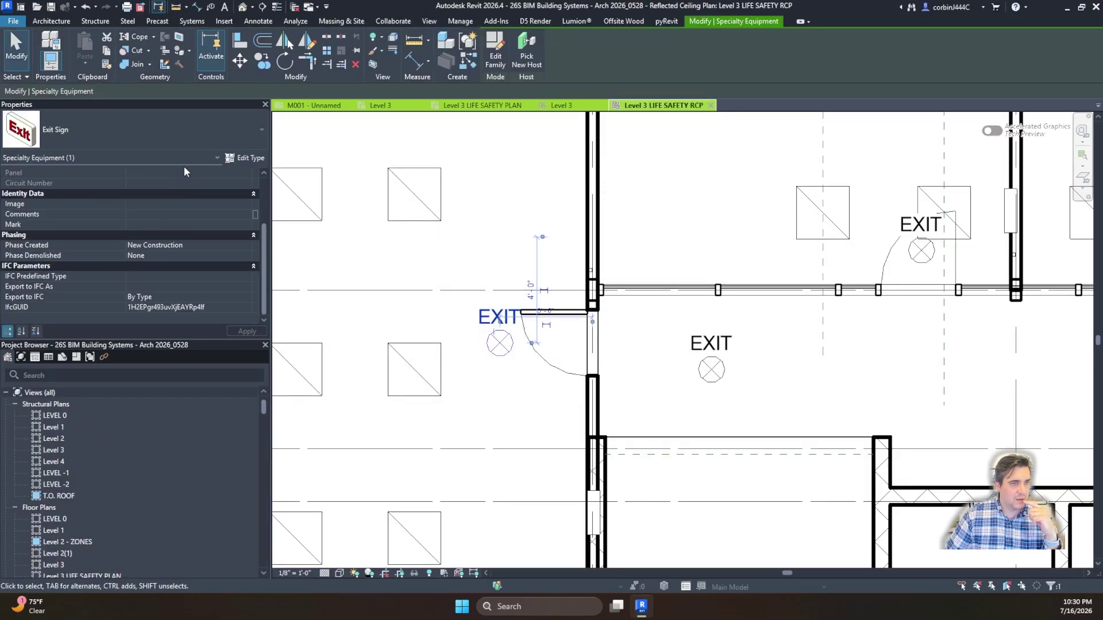
{"action": "left_click", "coordinate": [246, 158]}
{"action": "left_click", "coordinate": [608, 212]}
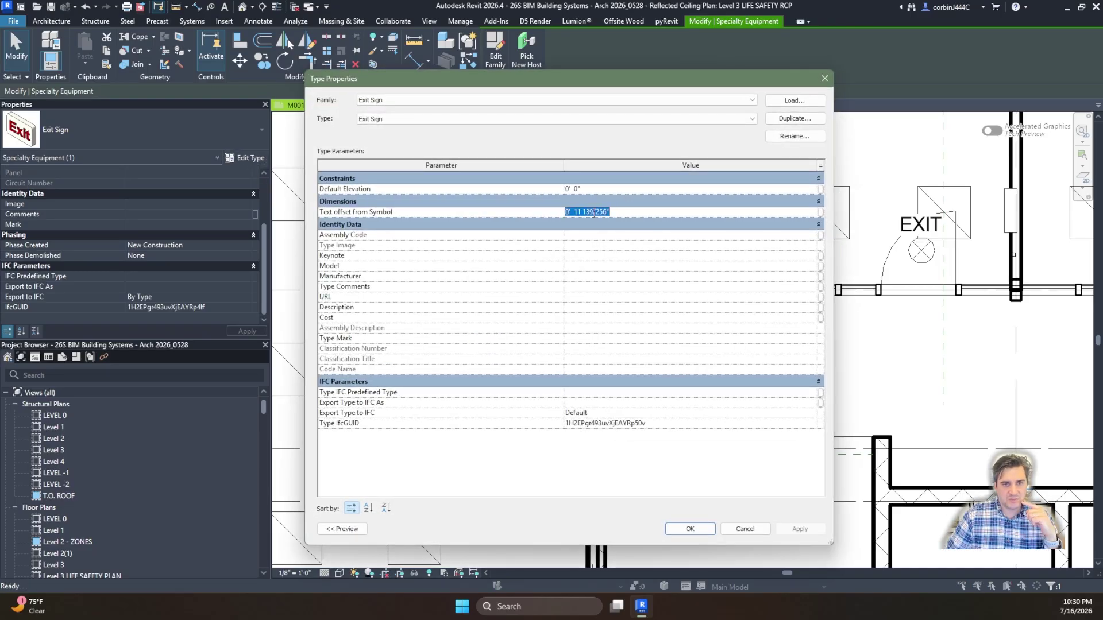
{"action": "double_click", "coordinate": [588, 212]}
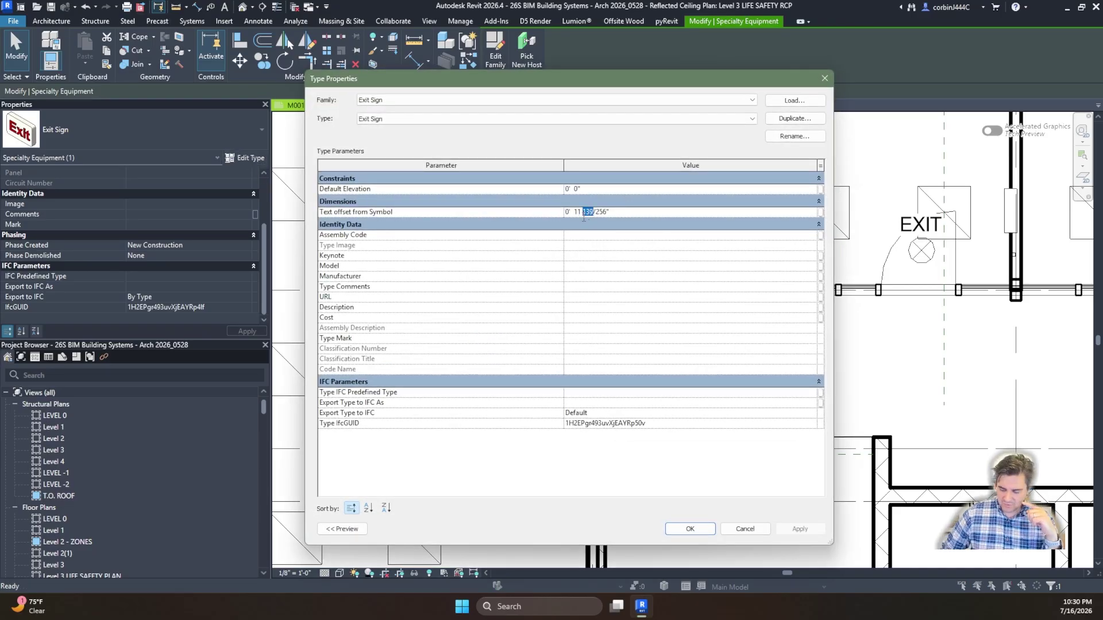
{"action": "type", "text": "1258"}
{"action": "key", "text": "Return"}
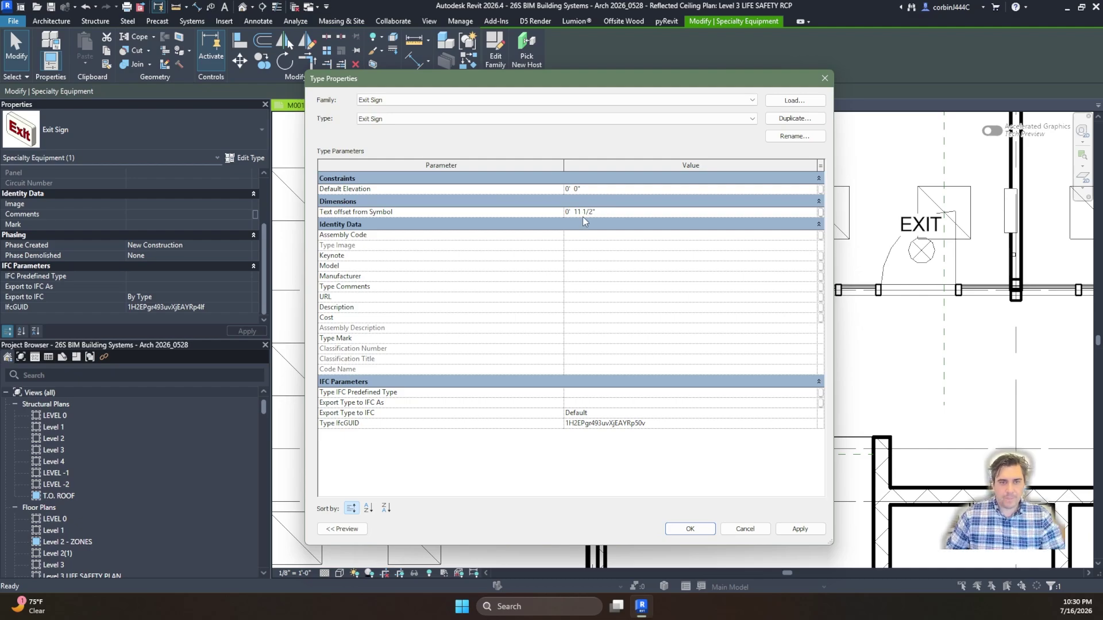
{"action": "left_click", "coordinate": [804, 529]}
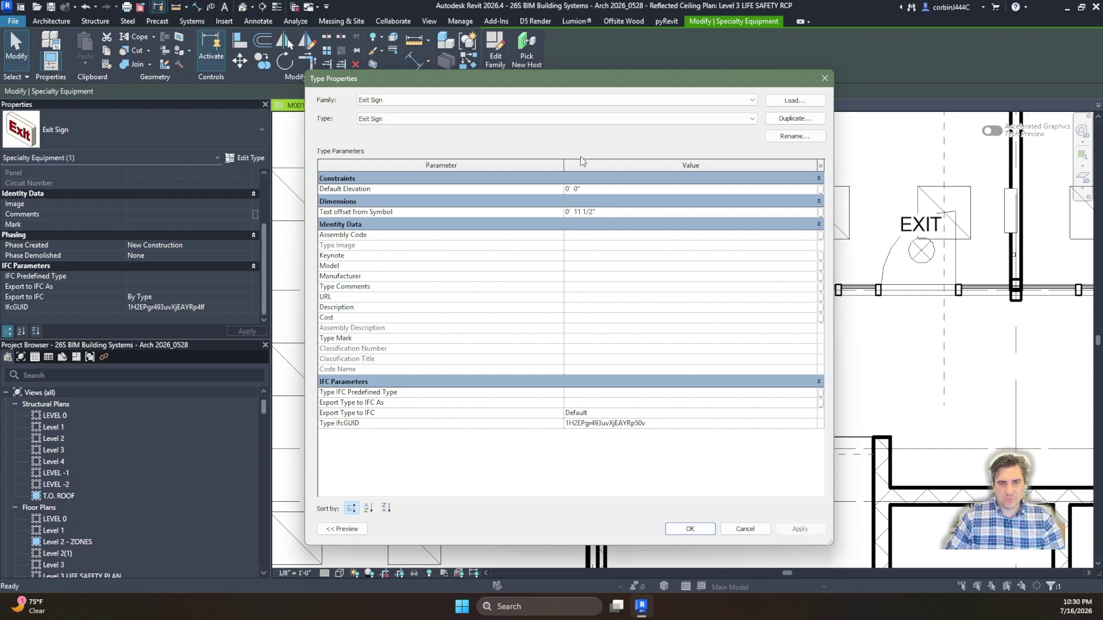
Step: Try a Text offset from Symbol of 0' 10" for the Exit Sign type and apply it
{"action": "left_click", "coordinate": [608, 212]}
{"action": "type", "text": "0 1"}
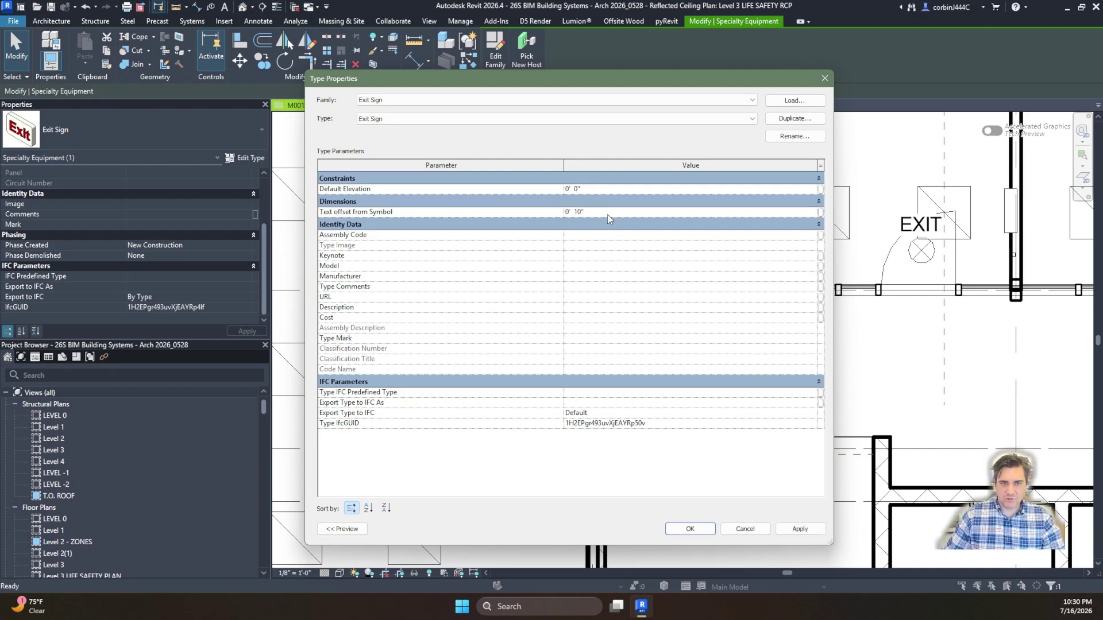
{"action": "left_click", "coordinate": [796, 527]}
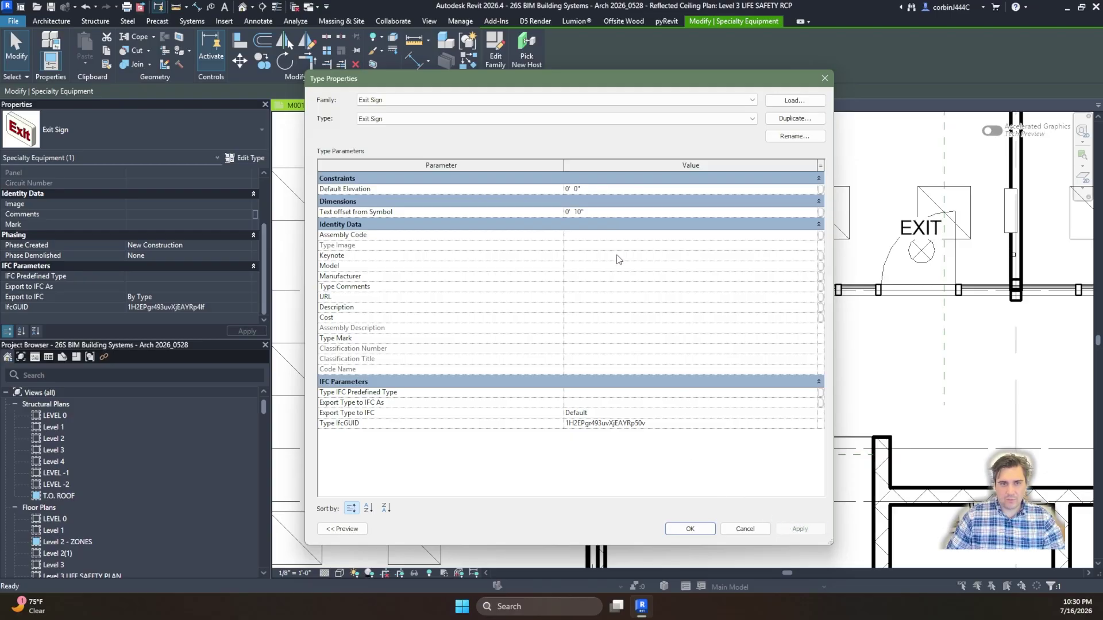
Step: Set the Exit Sign type's Text offset from Symbol to 0' 11", accept the type properties and check the signs across the plan
{"action": "left_click", "coordinate": [635, 212]}
{"action": "type", "text": "0 11"}
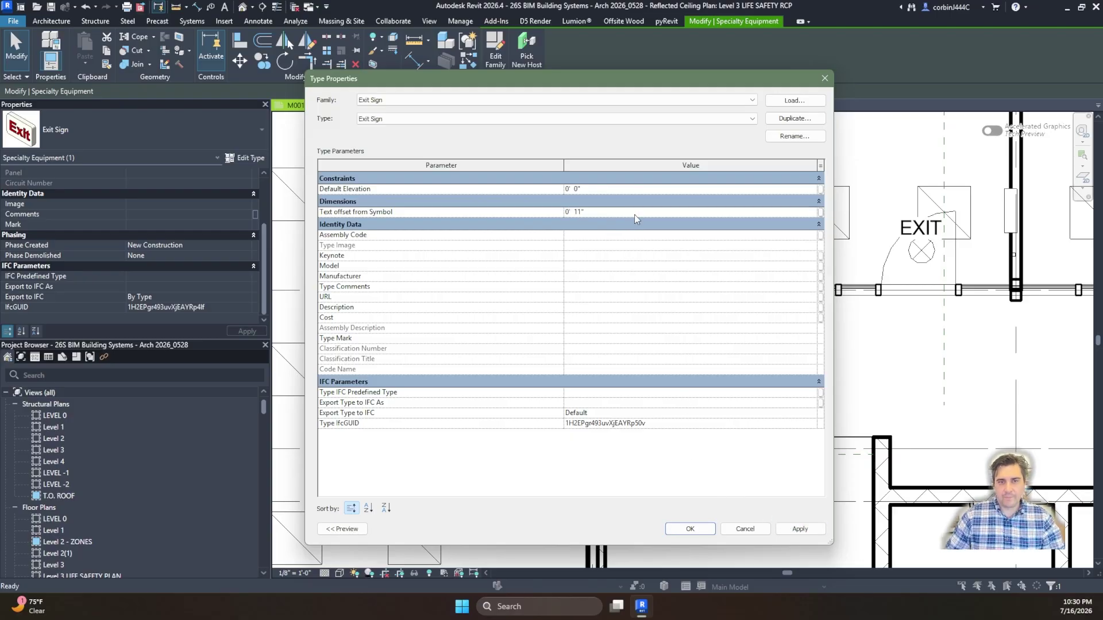
{"action": "left_click", "coordinate": [799, 529]}
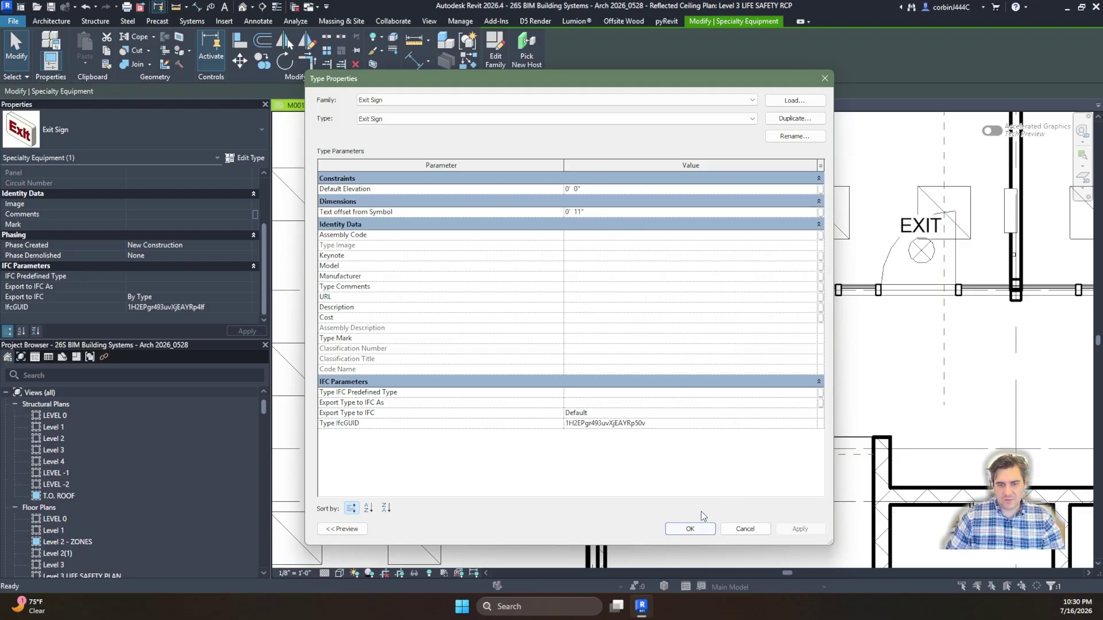
{"action": "left_click", "coordinate": [690, 529]}
{"action": "scroll", "coordinate": [505, 368], "scroll_direction": "up", "scroll_amount": 2}
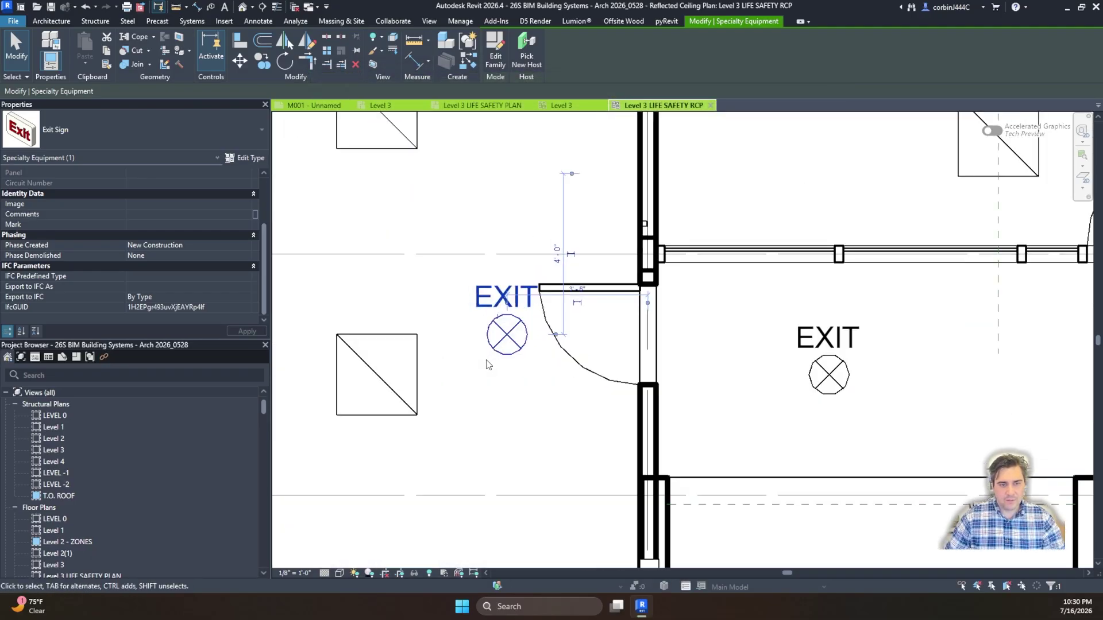
{"action": "left_click", "coordinate": [530, 411]}
{"action": "scroll", "coordinate": [522, 407], "scroll_direction": "down", "scroll_amount": 5}
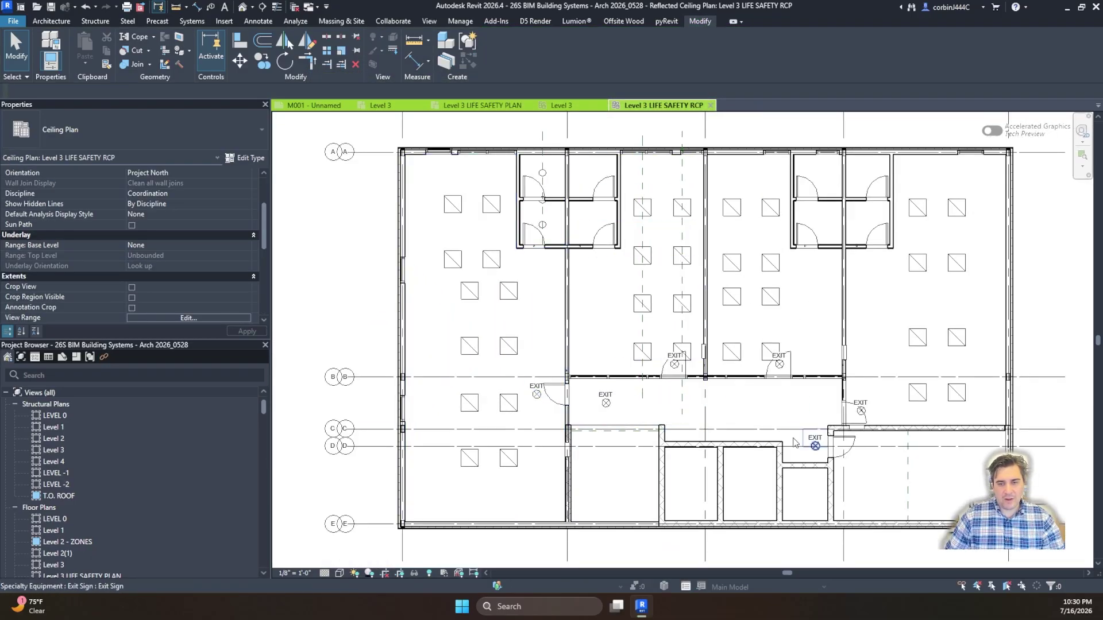
{"action": "scroll", "coordinate": [772, 442], "scroll_direction": "up", "scroll_amount": 1}
{"action": "scroll", "coordinate": [771, 443], "scroll_direction": "up", "scroll_amount": 1}
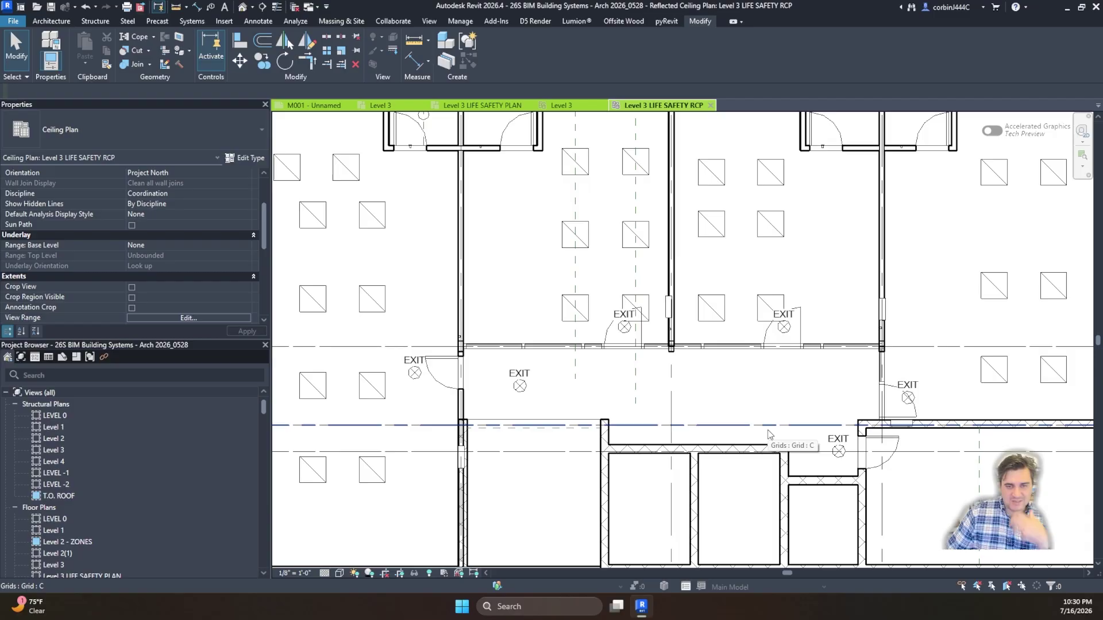